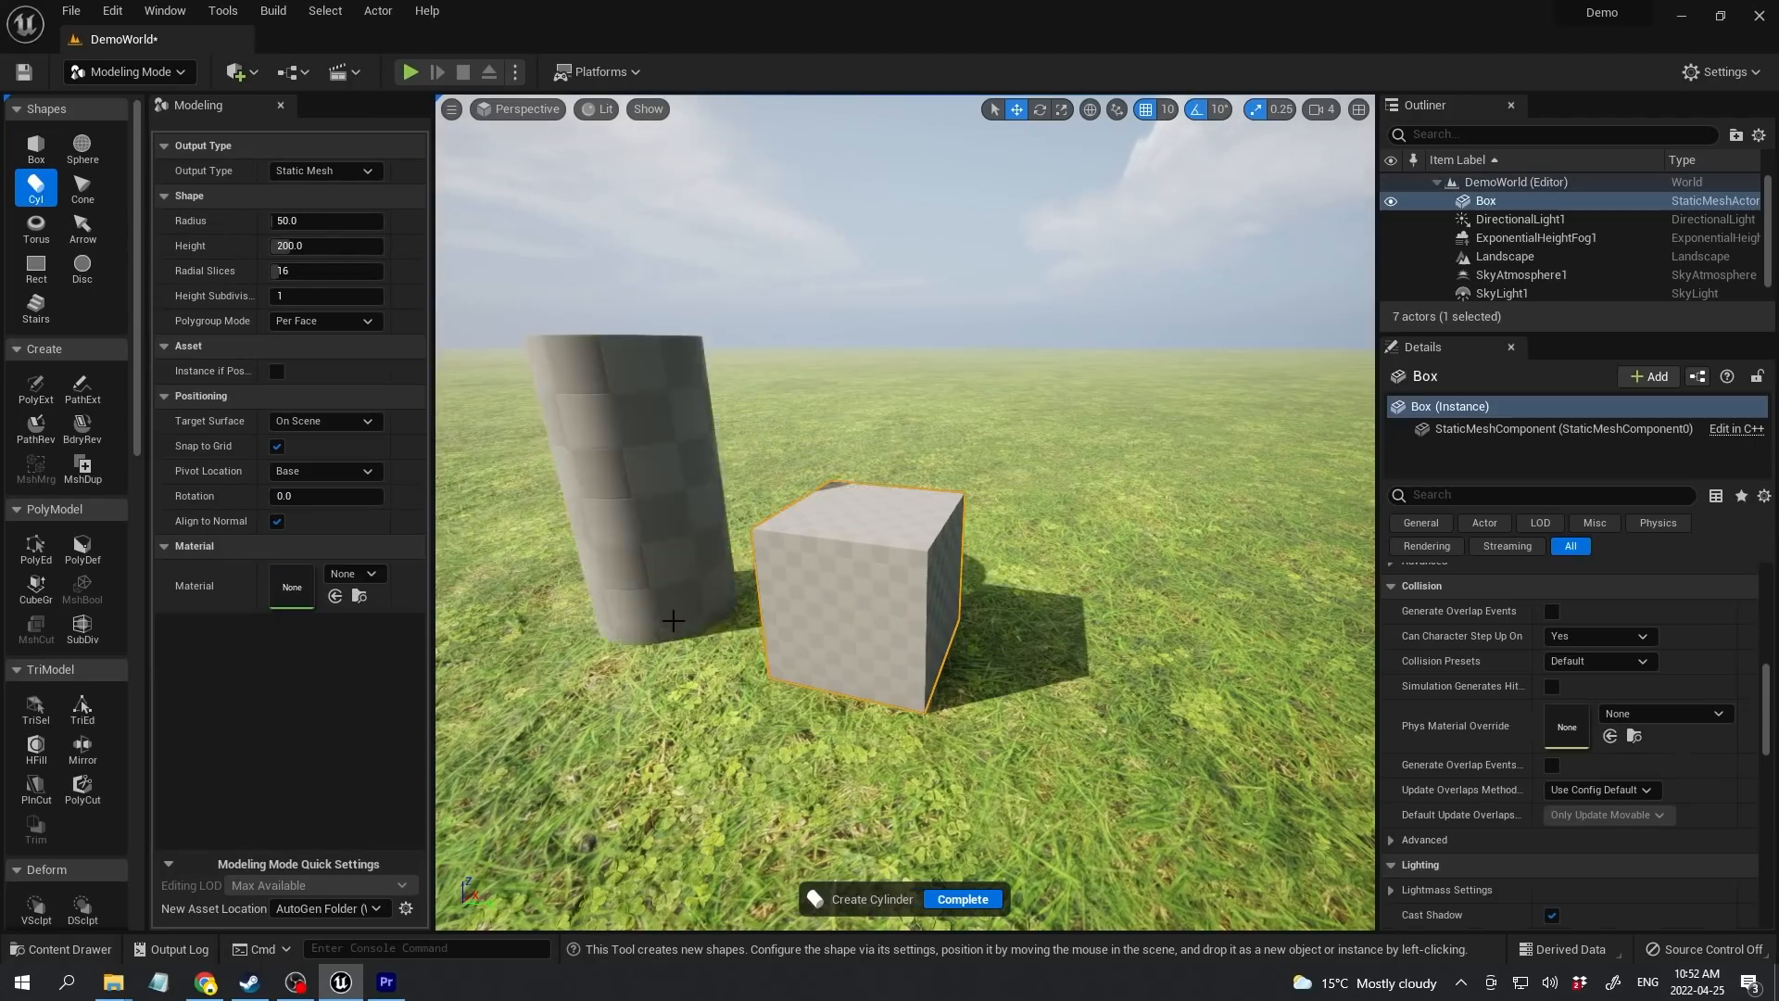
Step: Place a cylinder beside the box and a cone on top of the box, and choose the sphere shape
left_click(717, 619)
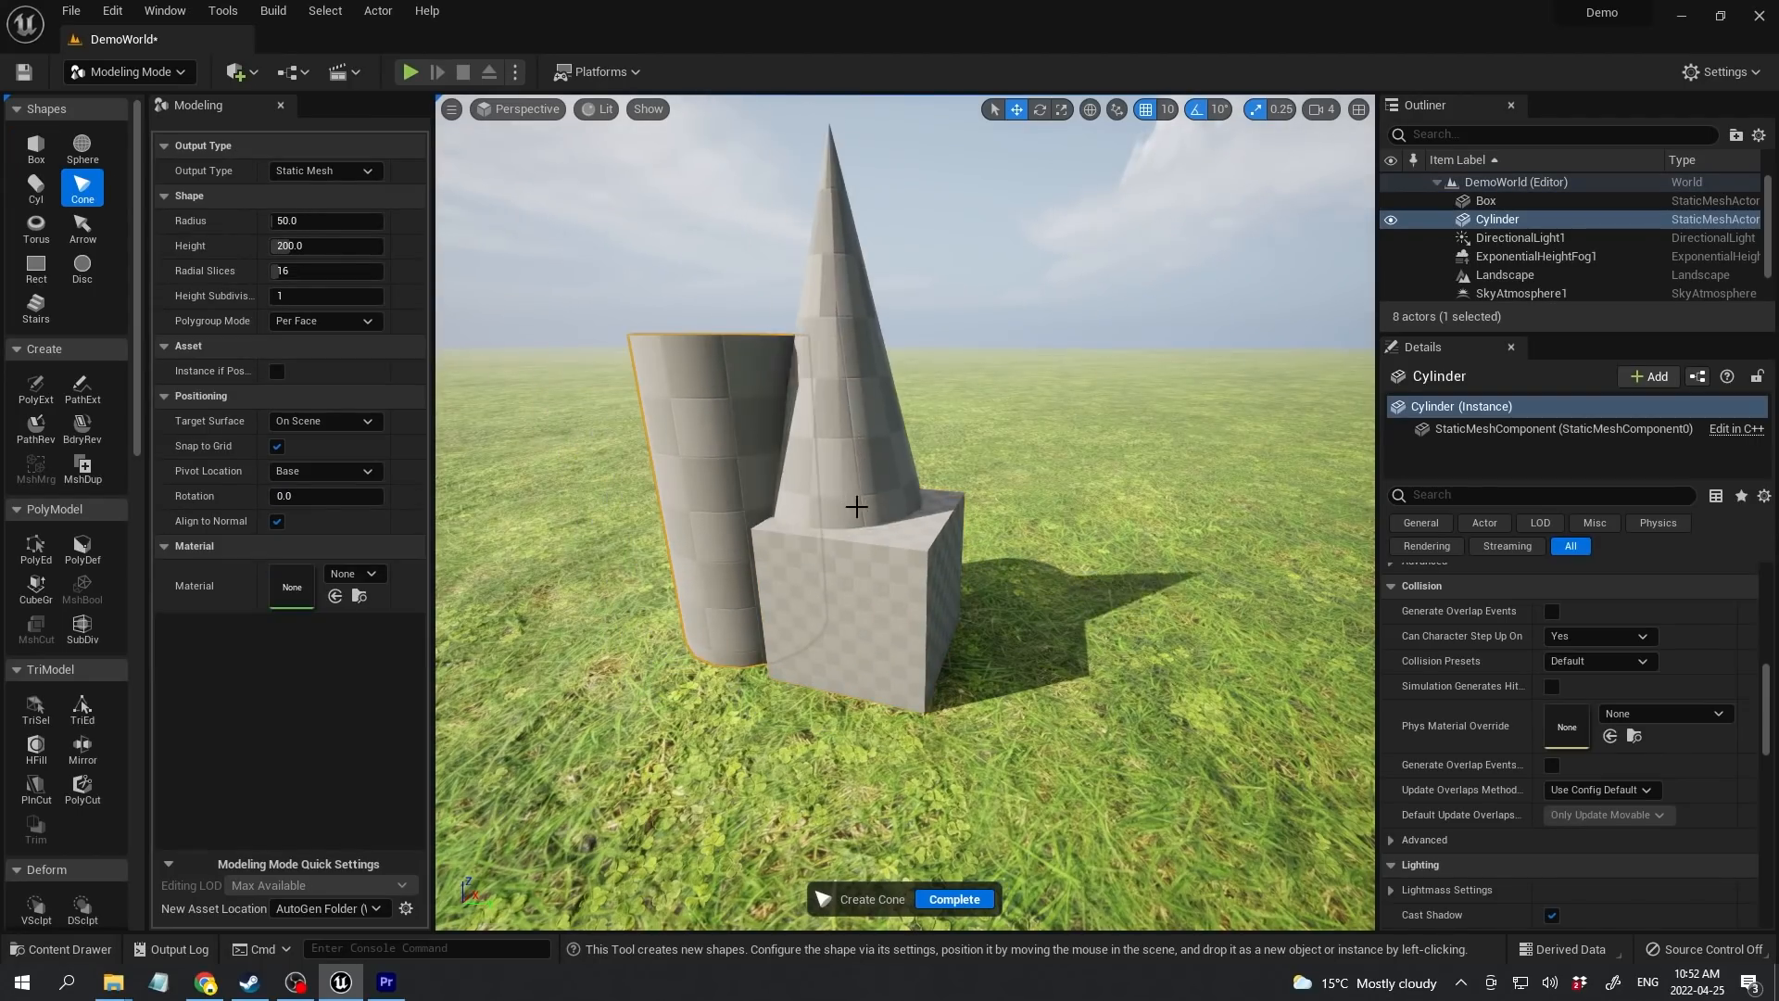
left_click(866, 507)
left_click(81, 148)
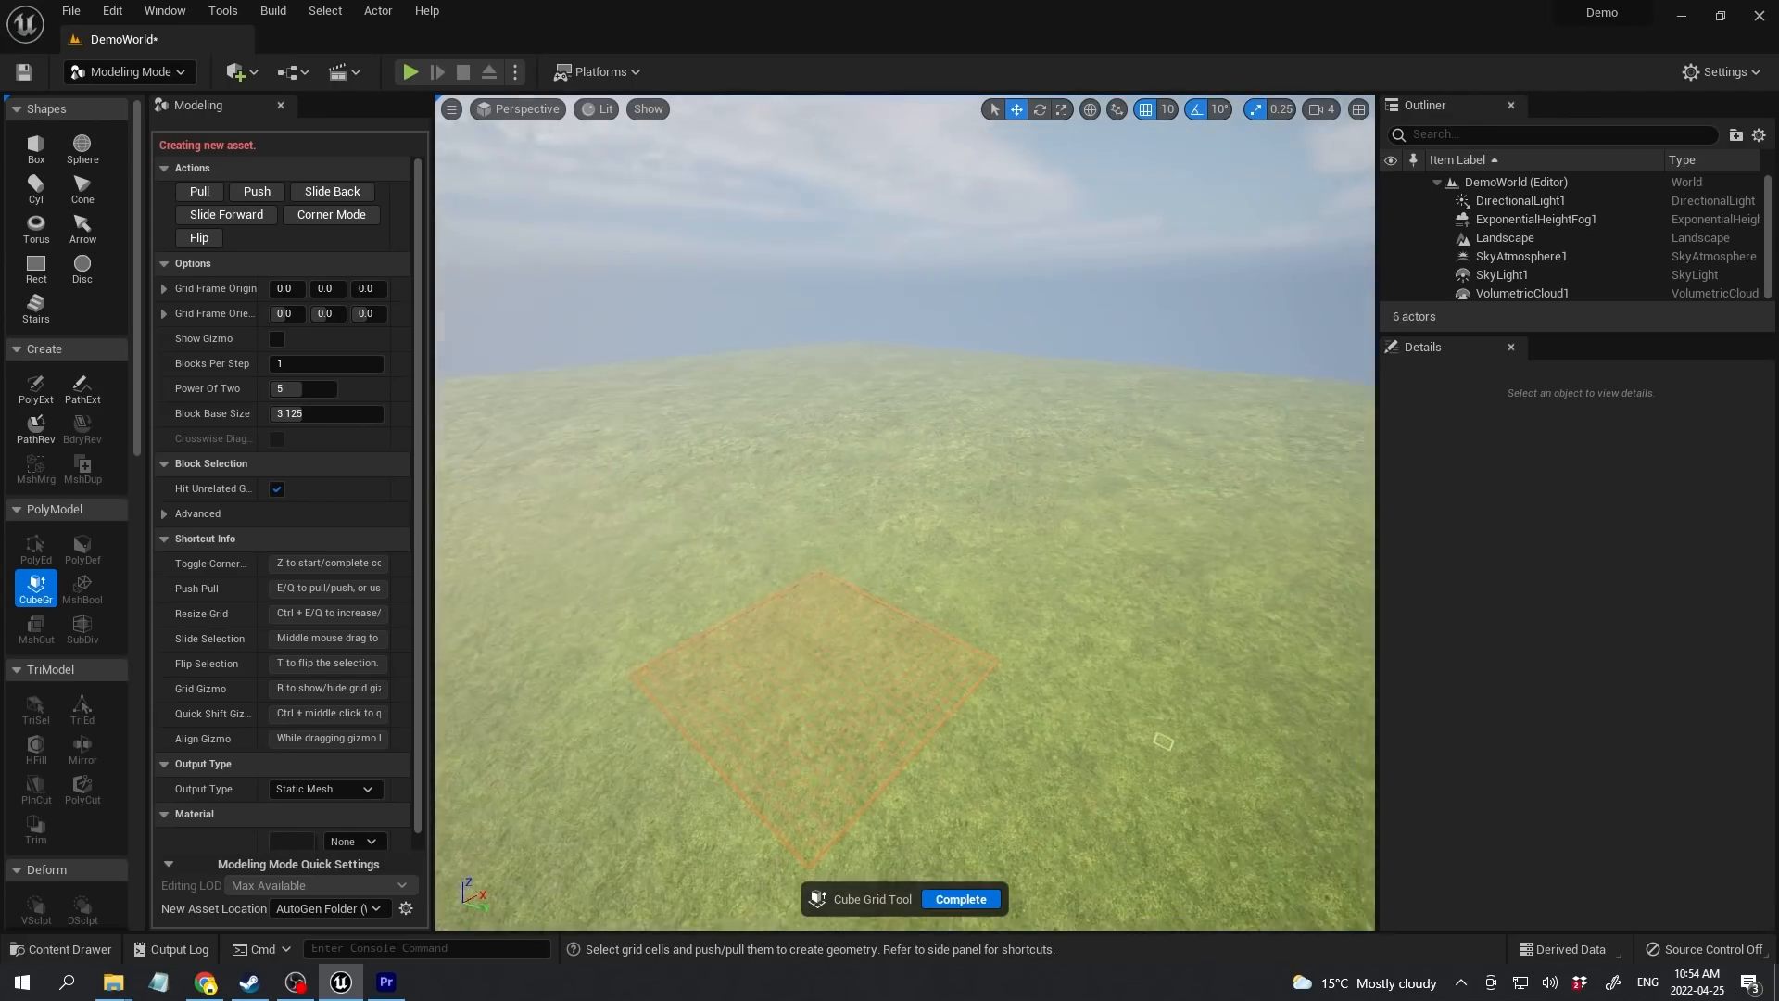
Step: Pull the selected ground square up three steps into a block and push its inset top area down with Cube Grid
key("e")
key("e")
key("e")
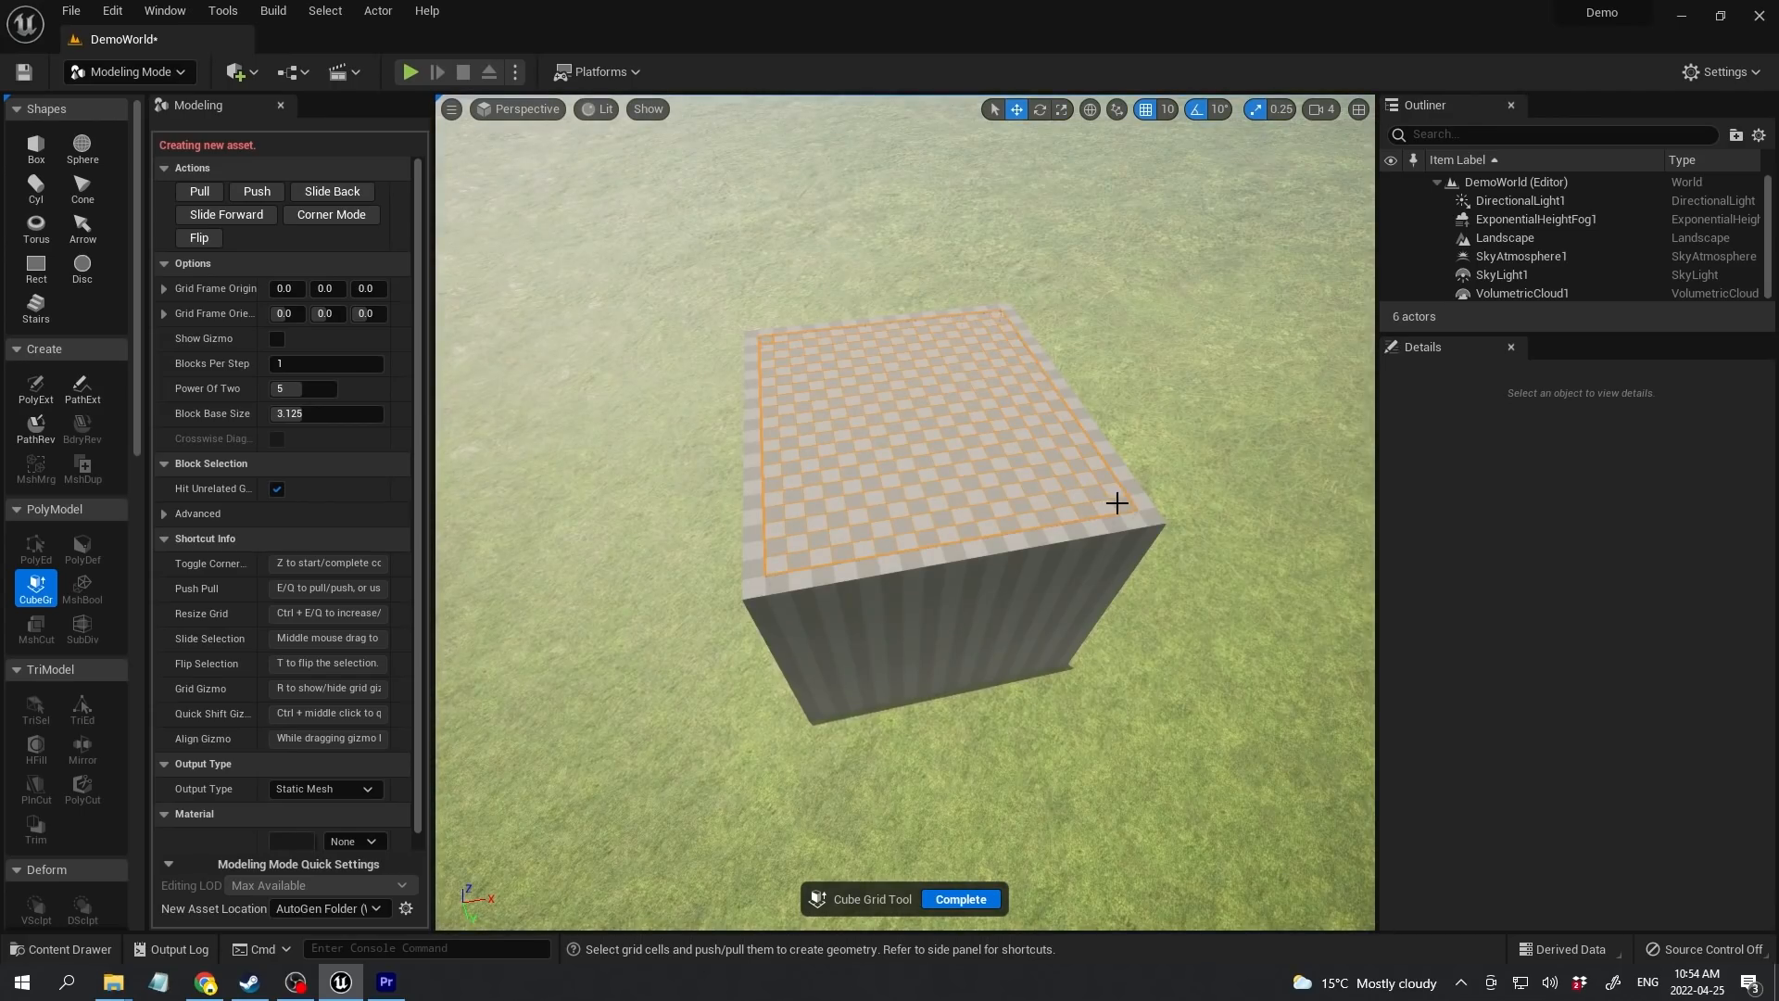
key("q")
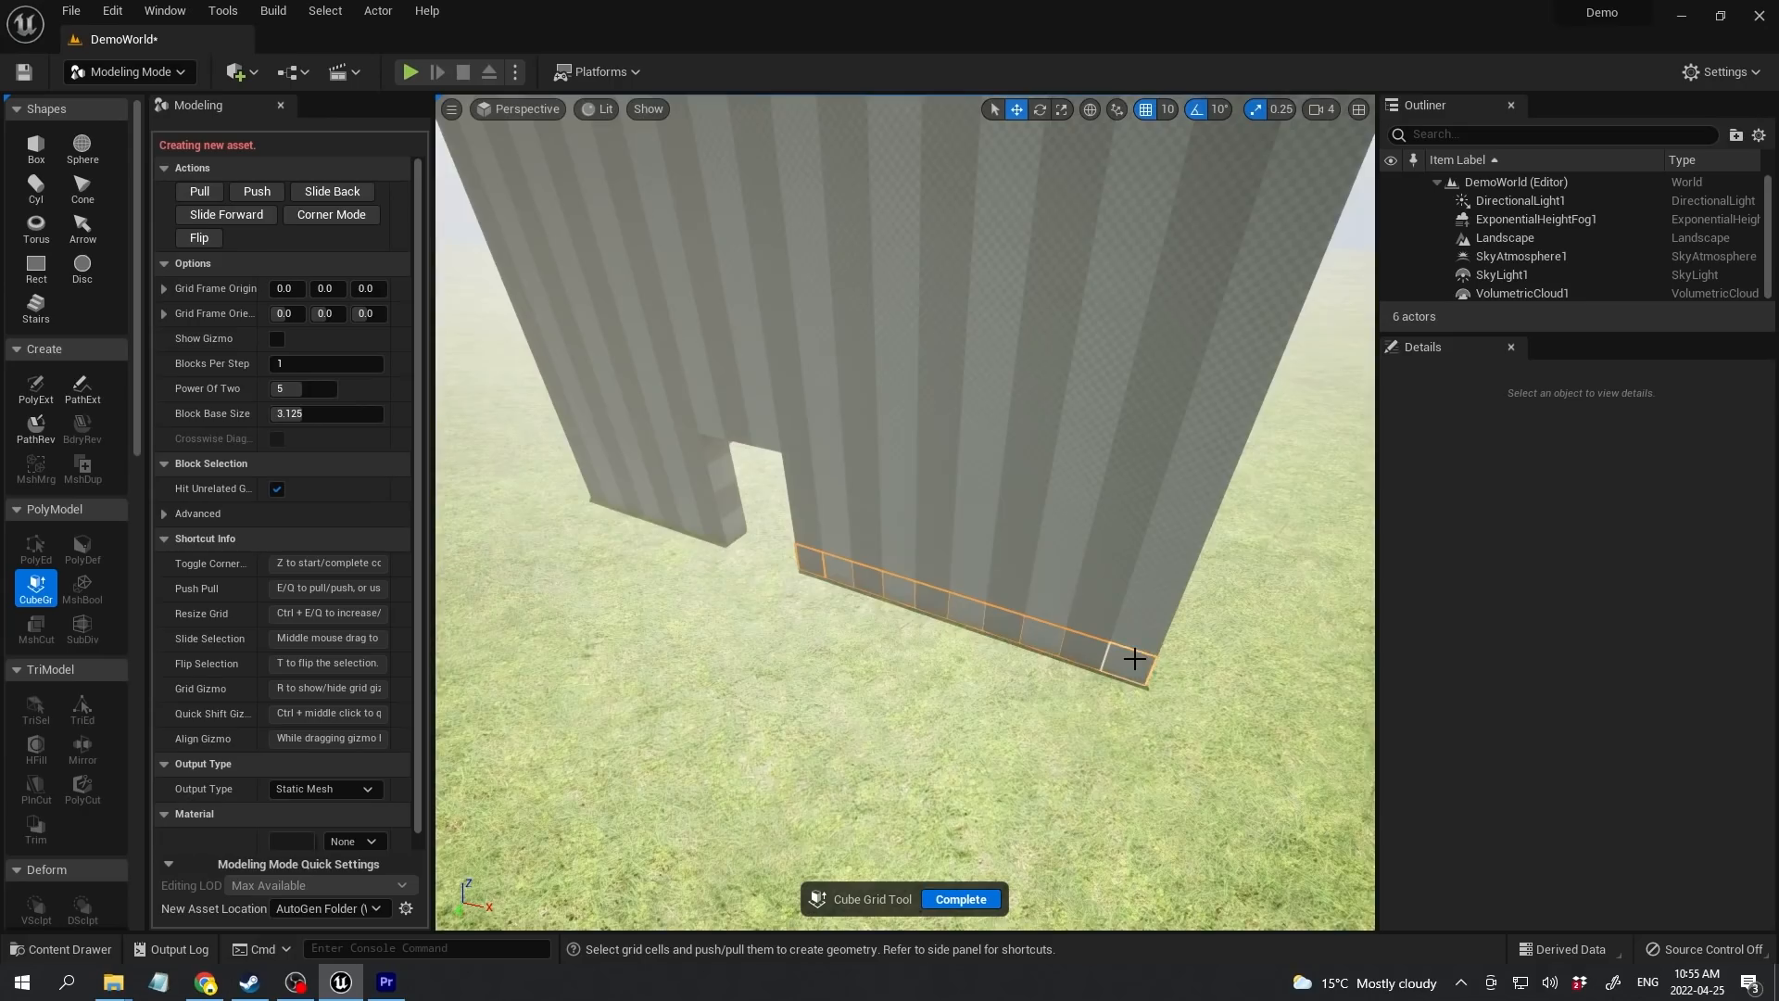
Step: Use corner mode to slope the strips along the wall's base on both sides of the doorway opening
key("z")
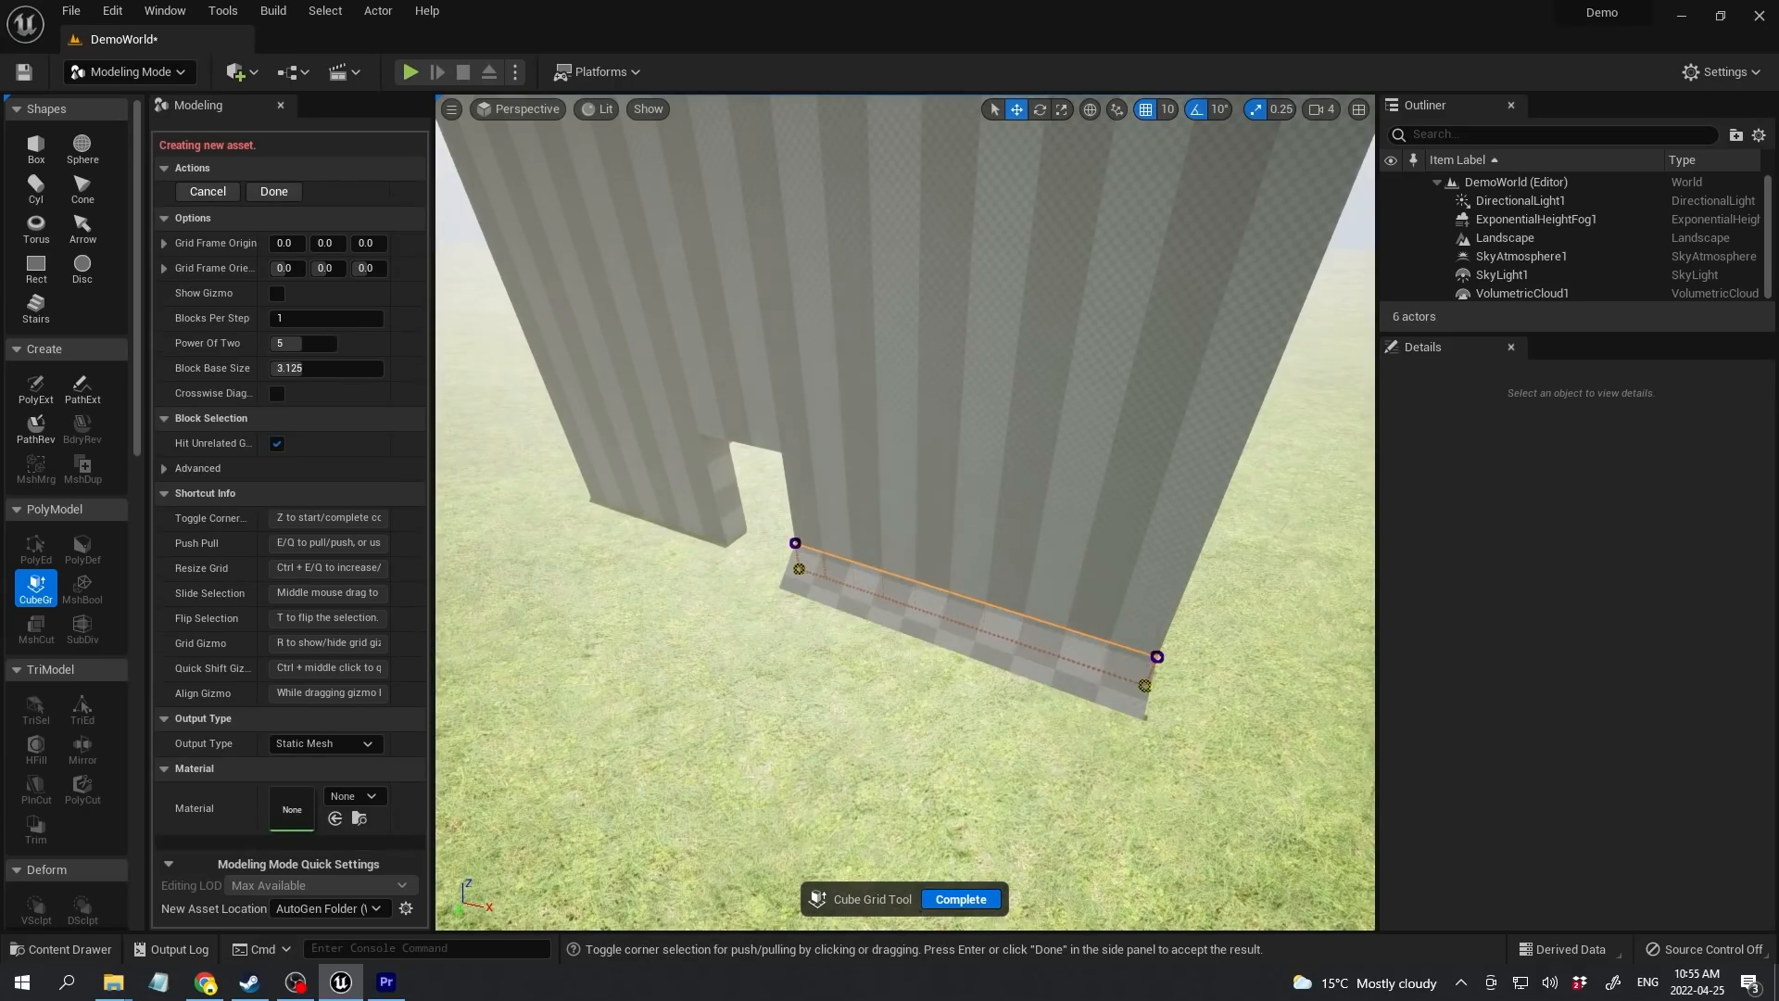
right_click_drag(810, 638, 930, 638)
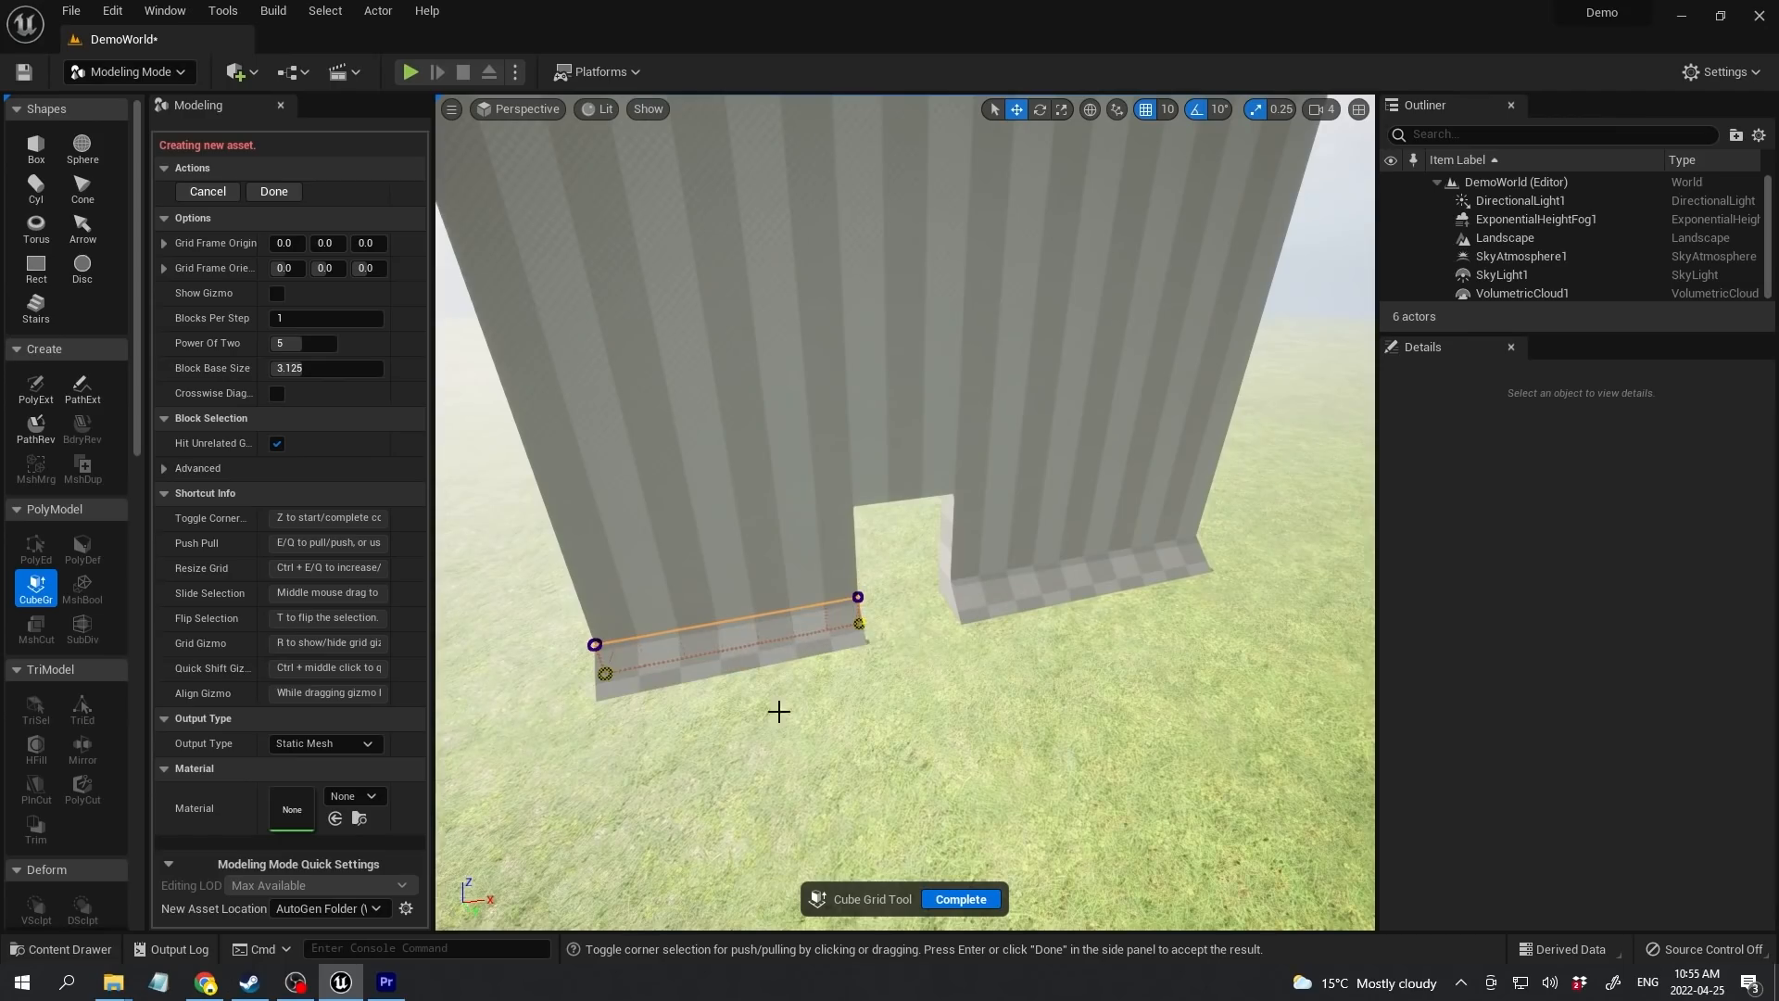
right_click_drag(931, 639, 770, 575)
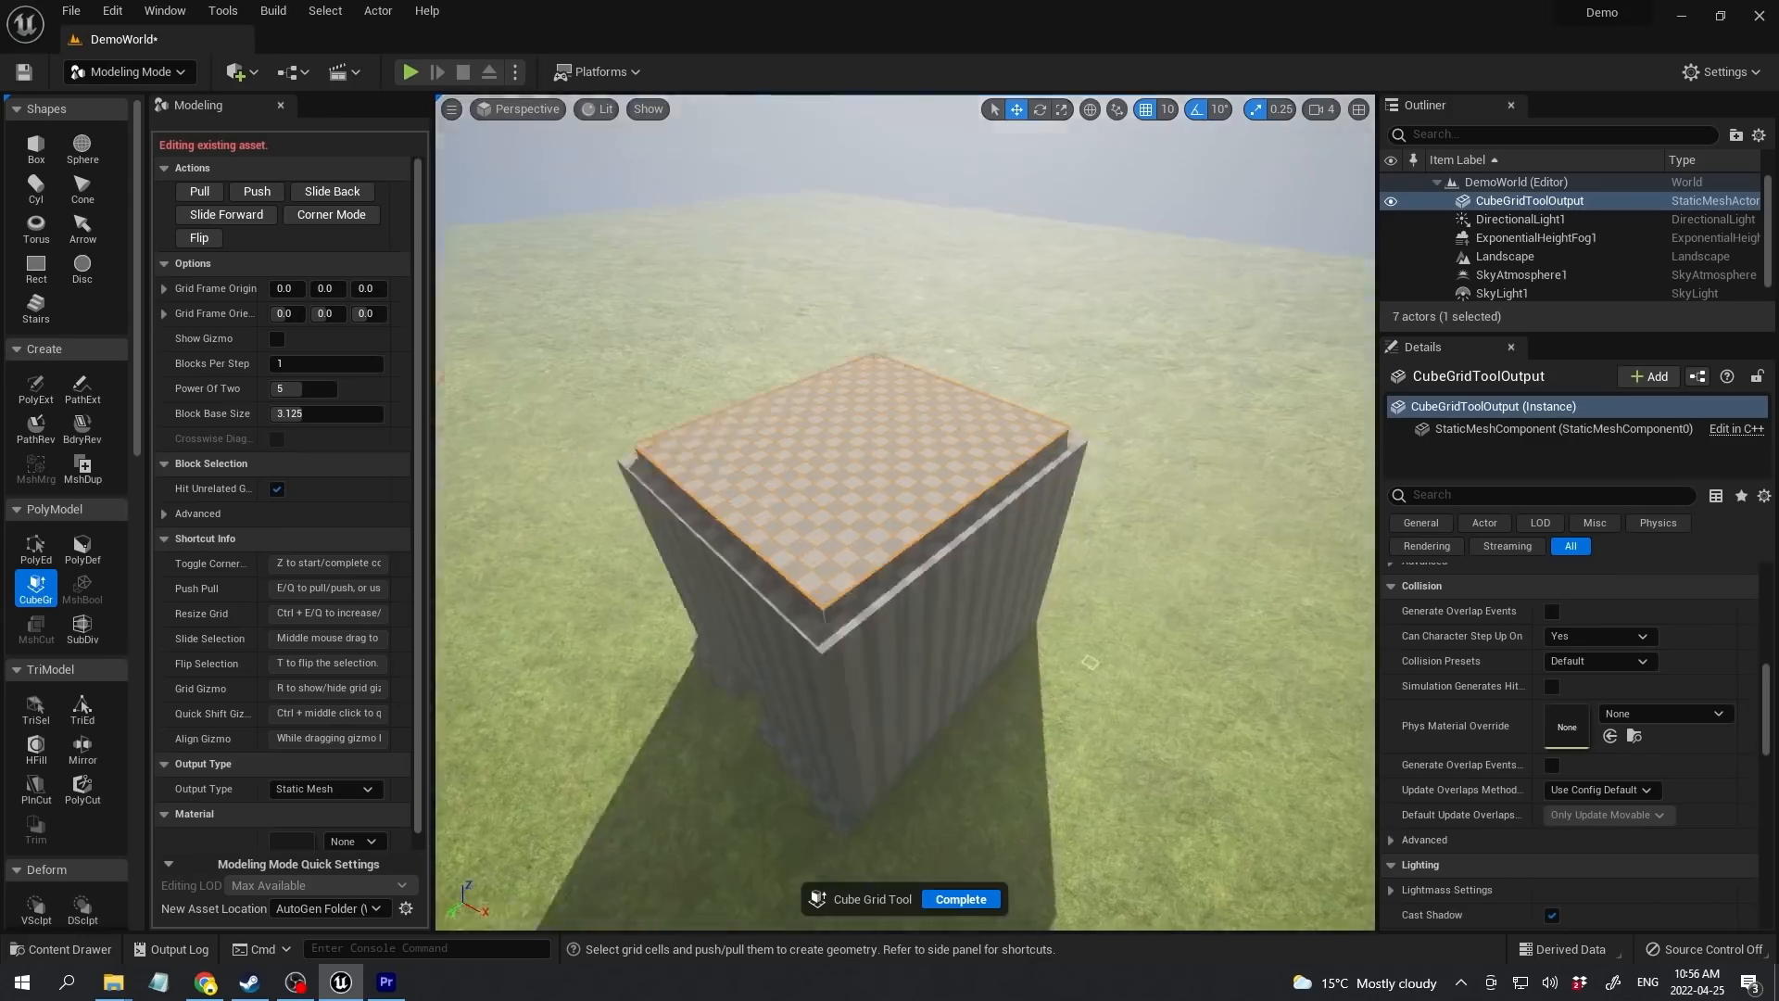
Step: Mark vertical strips and an upper horizontal band of grid cells on the building's front wall to shape its facade and canopy
right_click_drag(889, 556, 731, 481)
left_click_drag(871, 425, 941, 764)
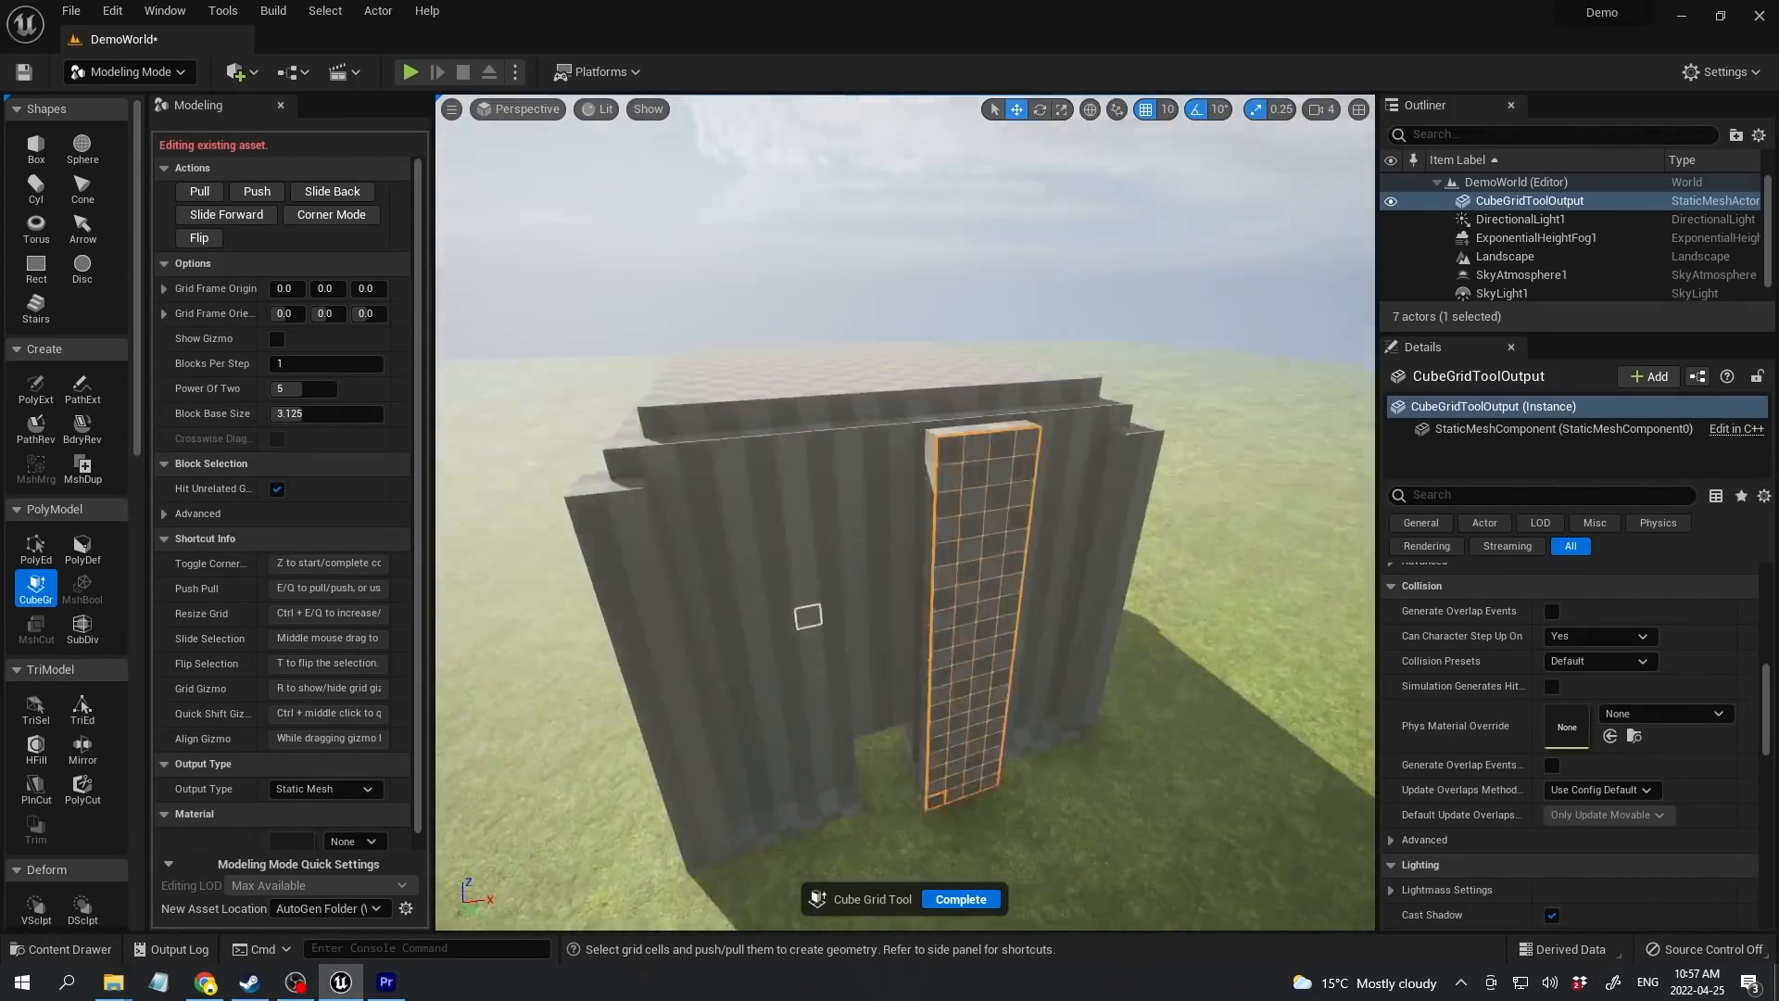
right_click_drag(797, 532, 890, 519)
left_click_drag(686, 475, 1128, 497)
left_click_drag(927, 439, 953, 743)
right_click_drag(953, 743, 954, 596)
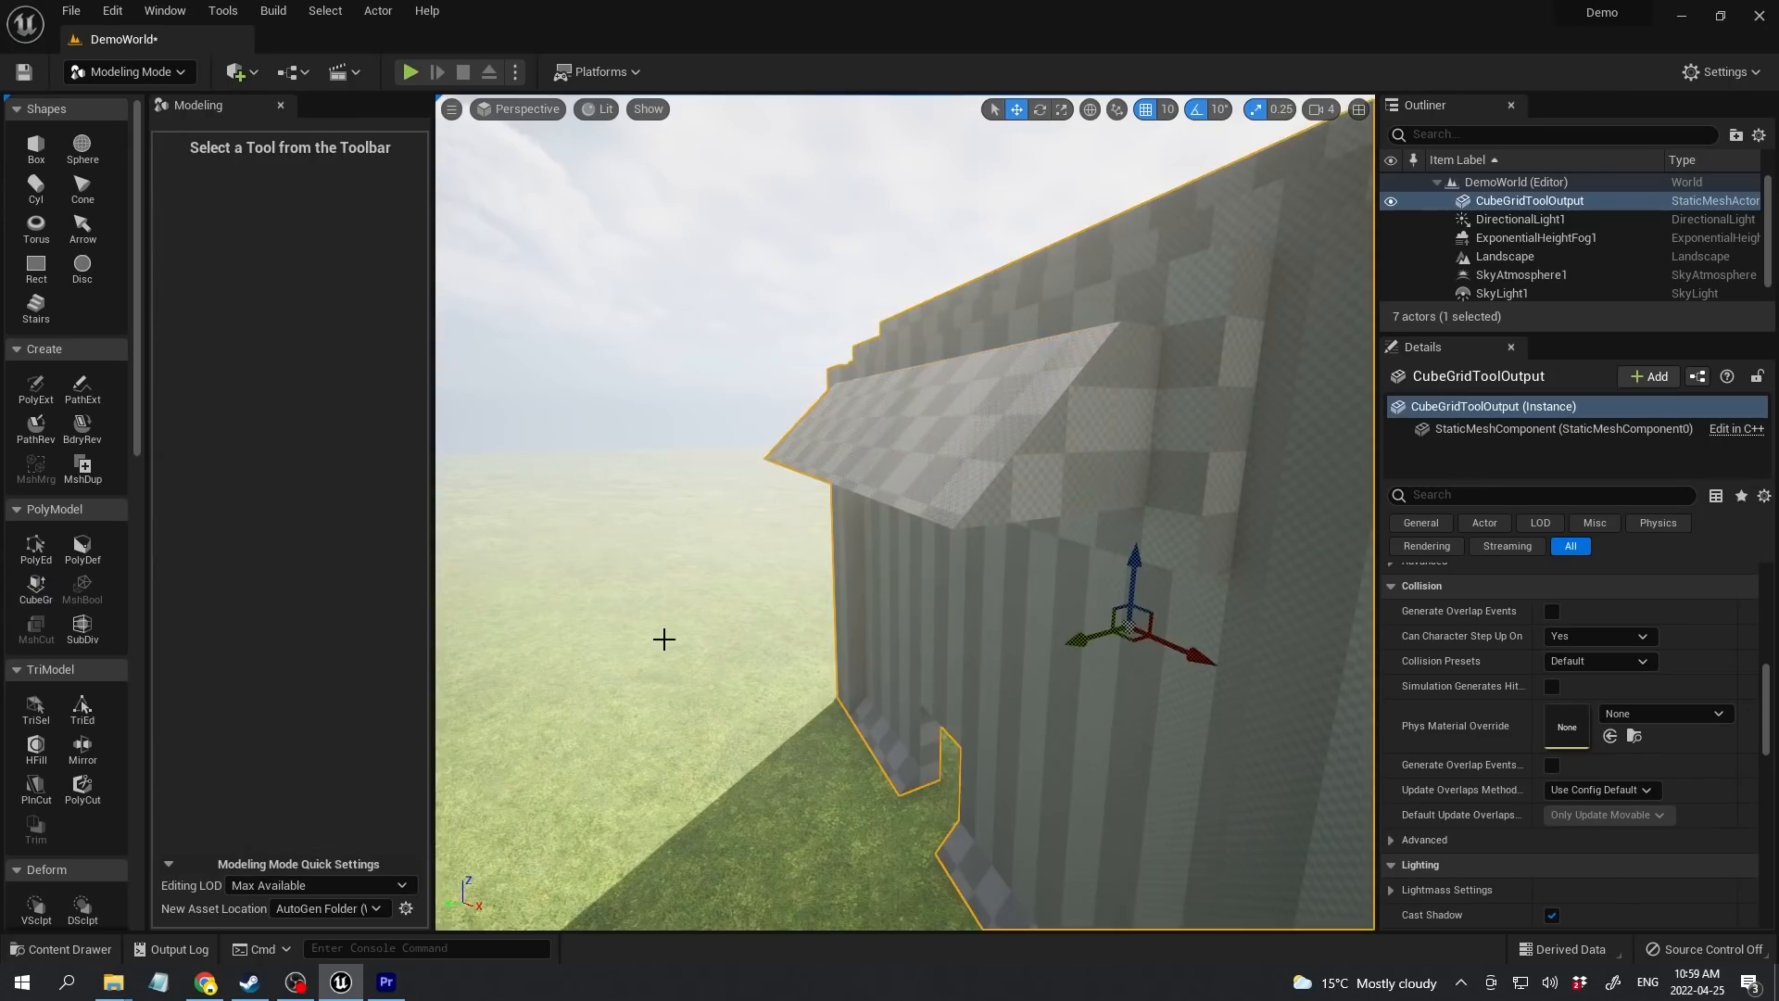
right_click_drag(664, 639, 815, 619)
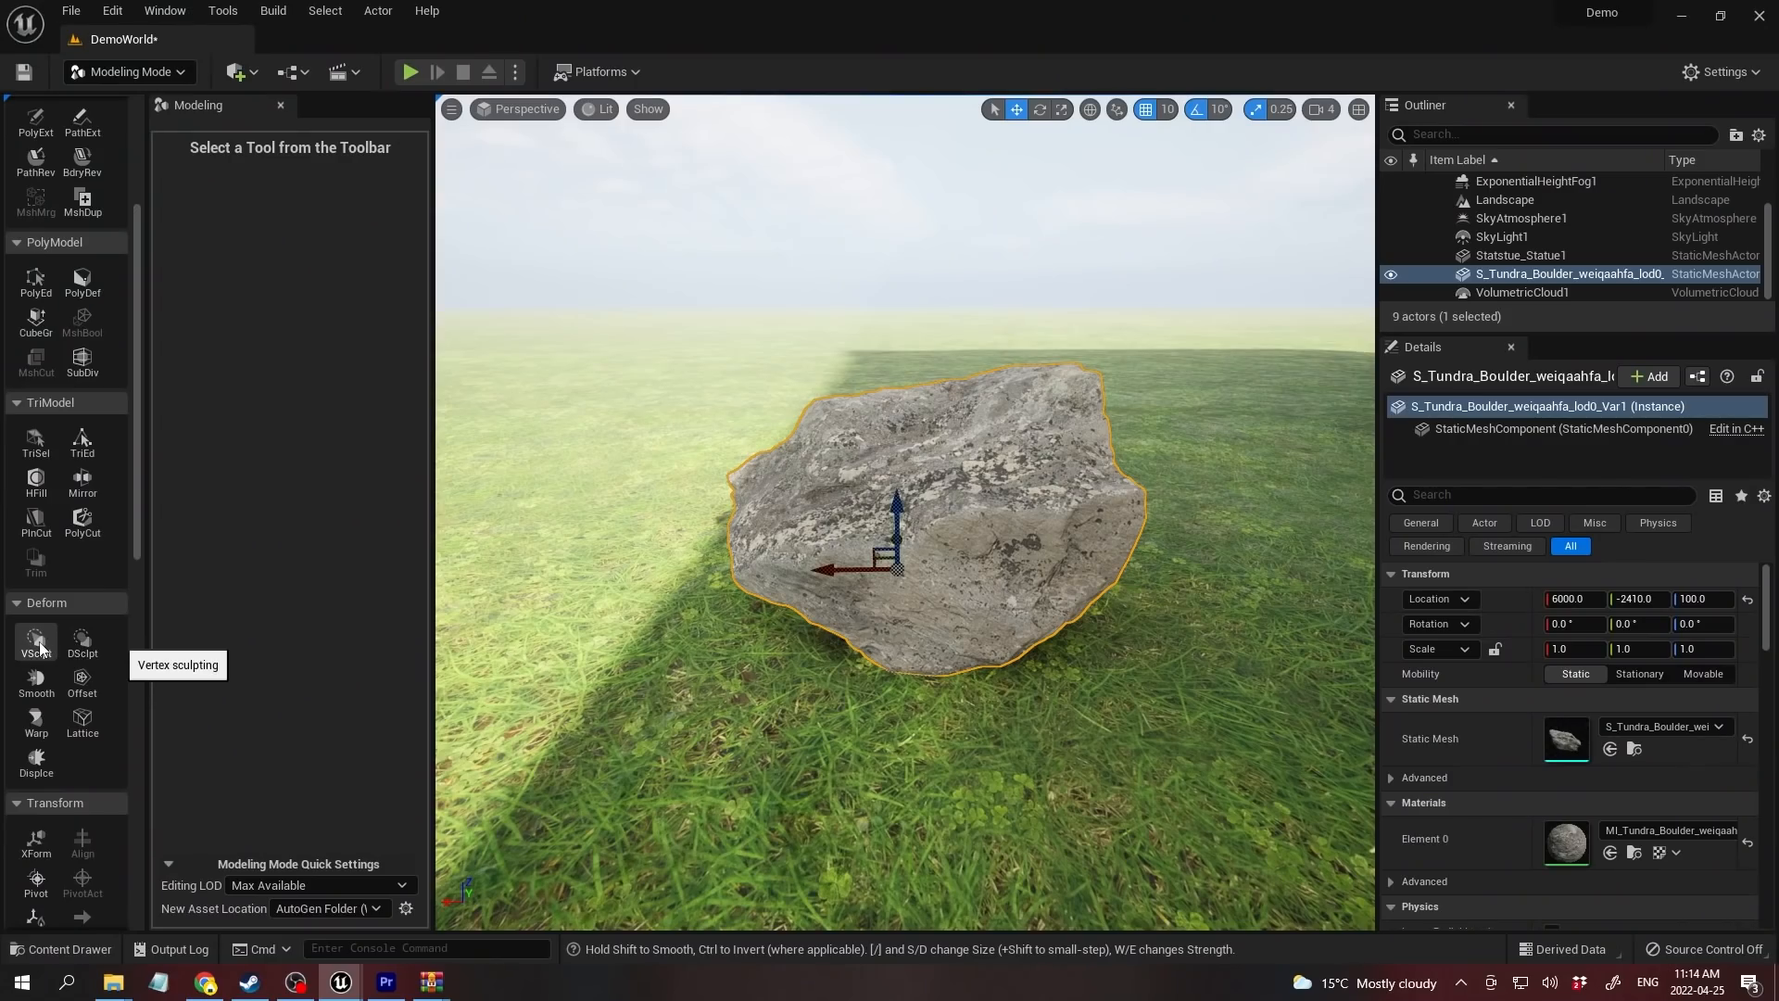
Step: Reshape the tundra boulder with the vertex sculpting brush at size 0.11 and strength 0.5, and accept the result
left_click(35, 642)
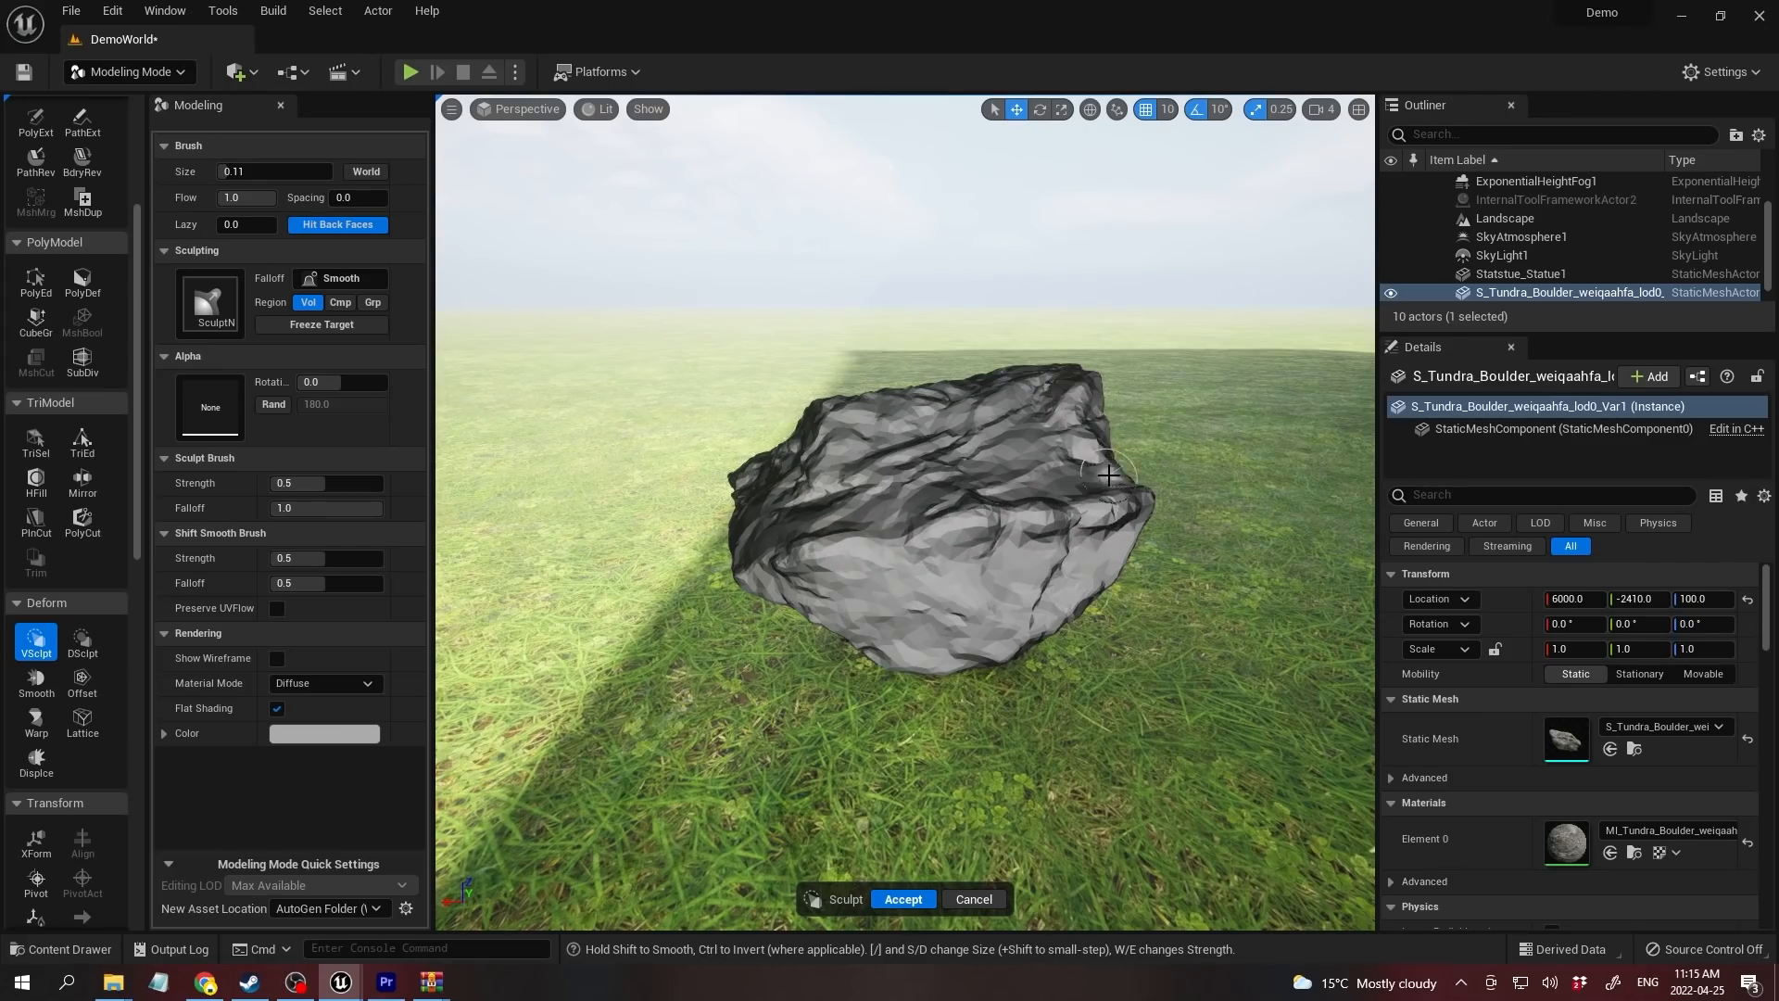
left_click_drag(1108, 474, 1013, 433, "alt")
left_click_drag(929, 549, 882, 465, "alt")
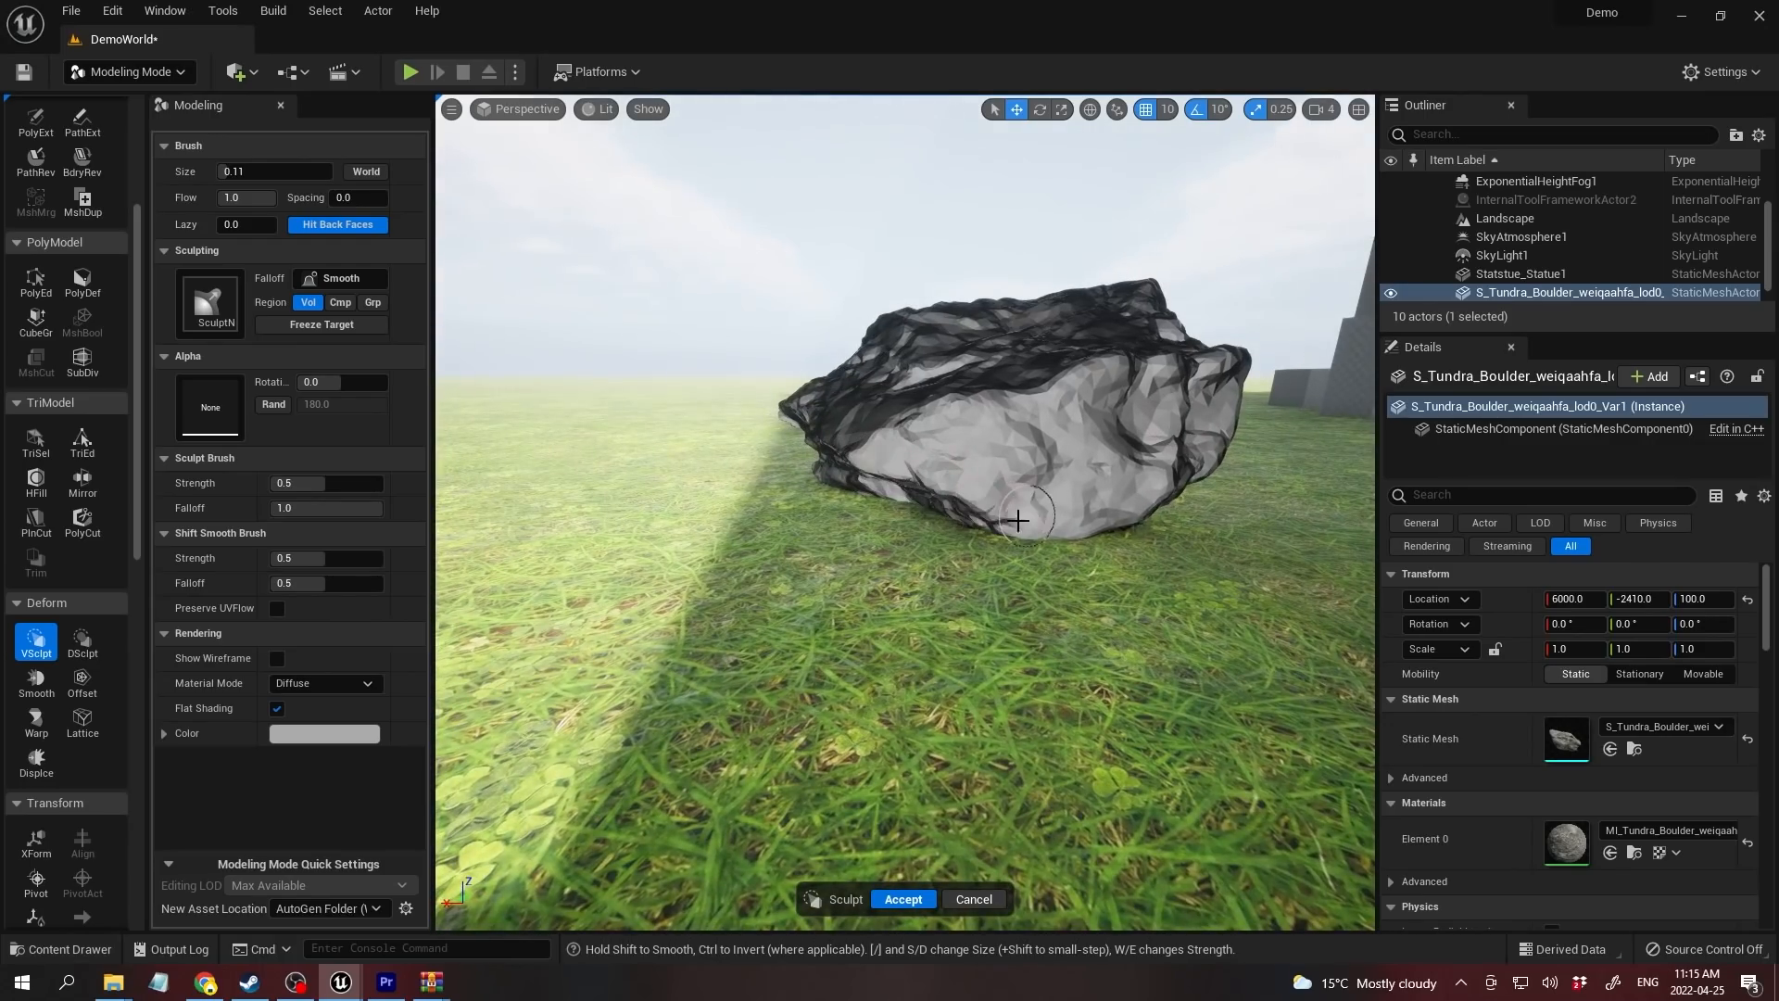
key("f")
left_click_drag(742, 338, 1032, 359, "alt")
left_click_drag(913, 366, 1015, 389)
right_click_drag(1047, 397, 1133, 387)
right_click_drag(999, 421, 940, 345)
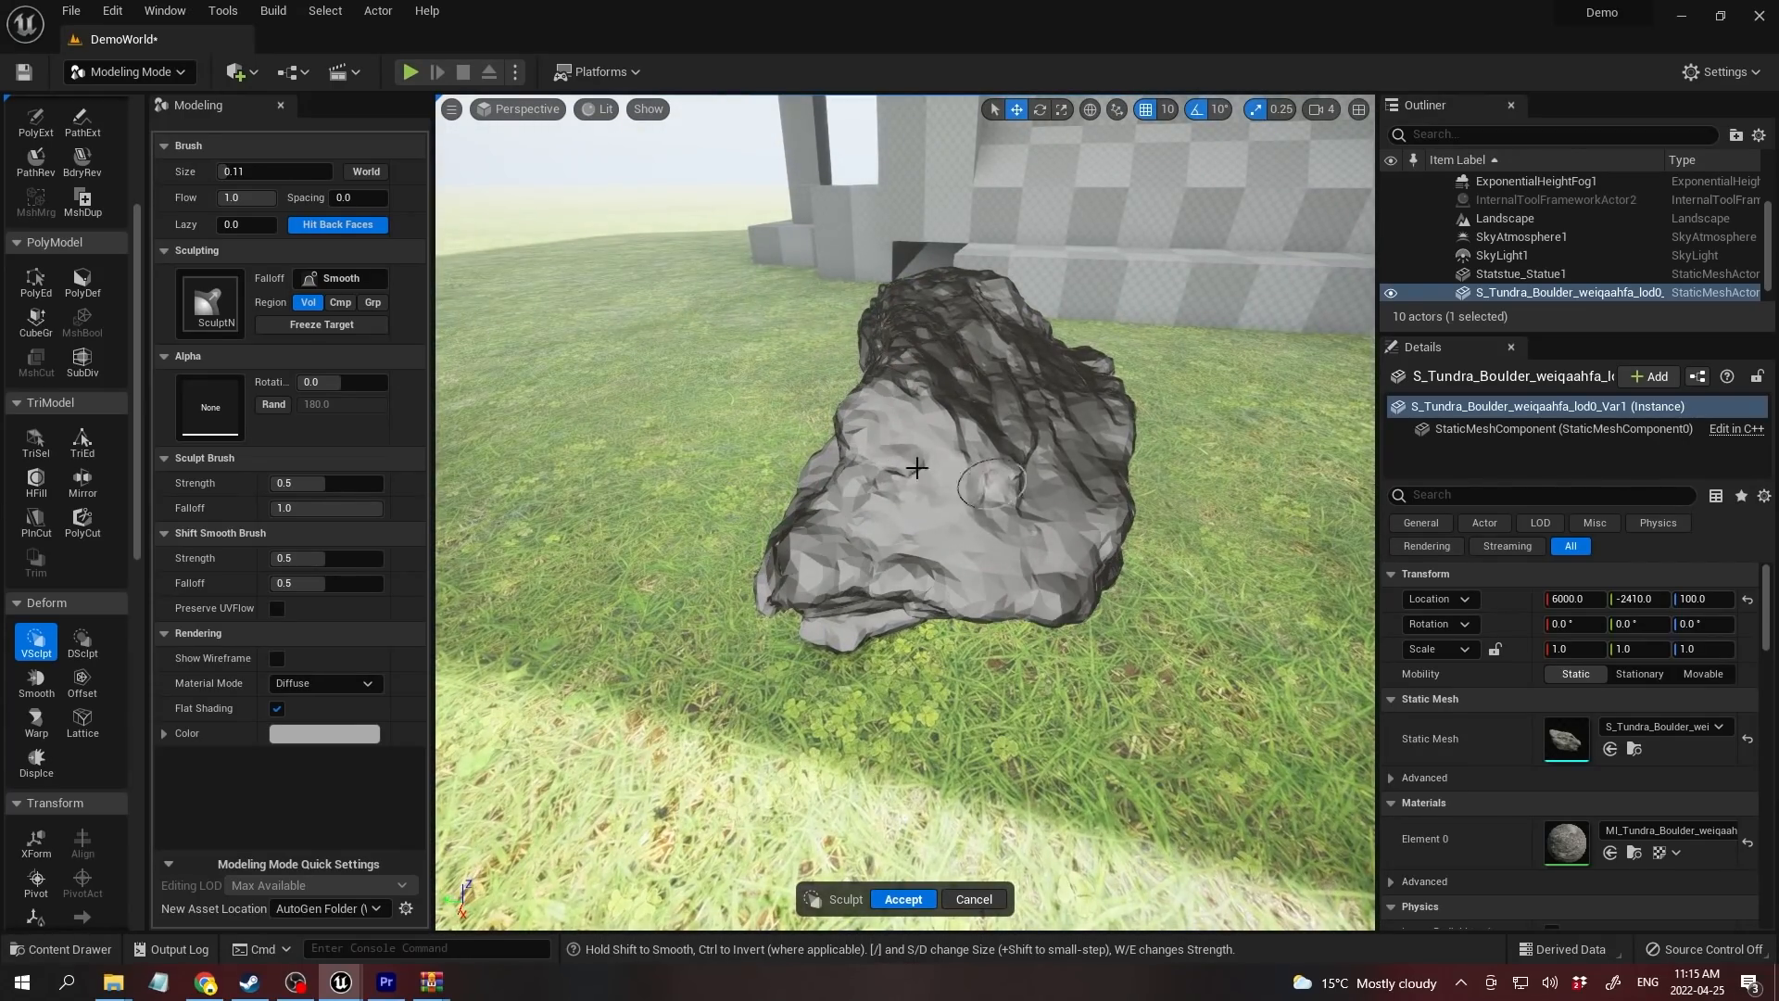
left_click(936, 899)
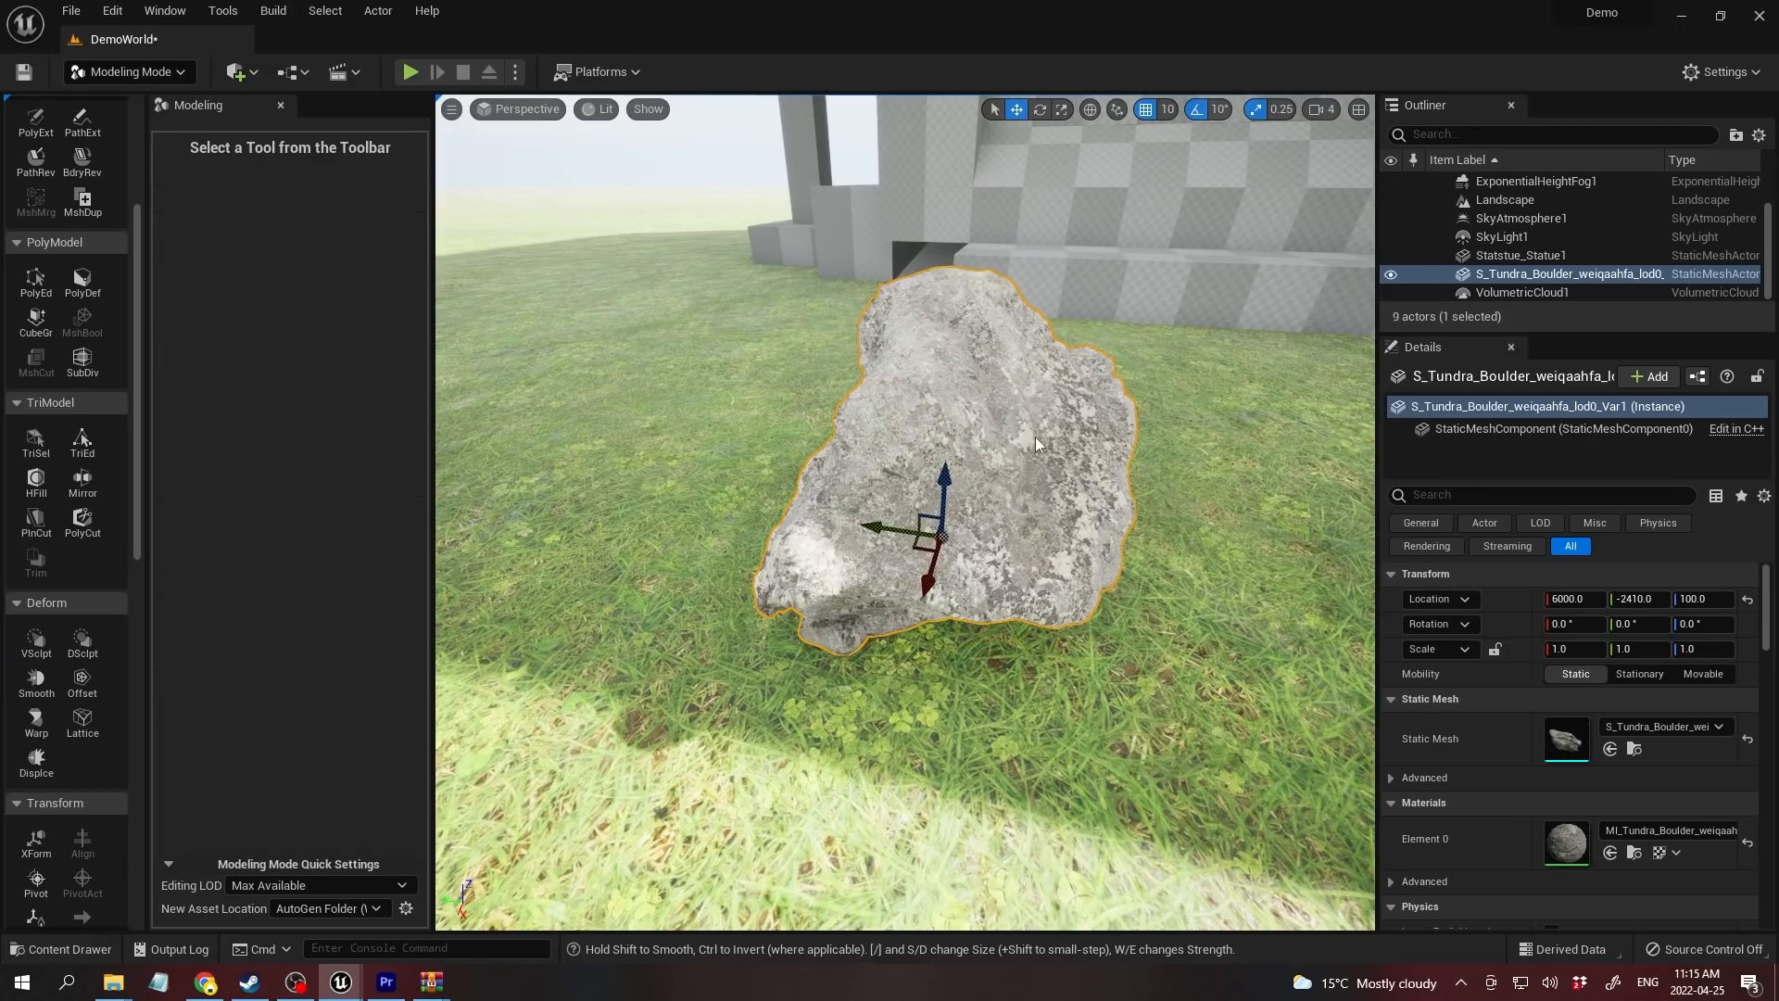
right_click_drag(1081, 521, 1001, 537)
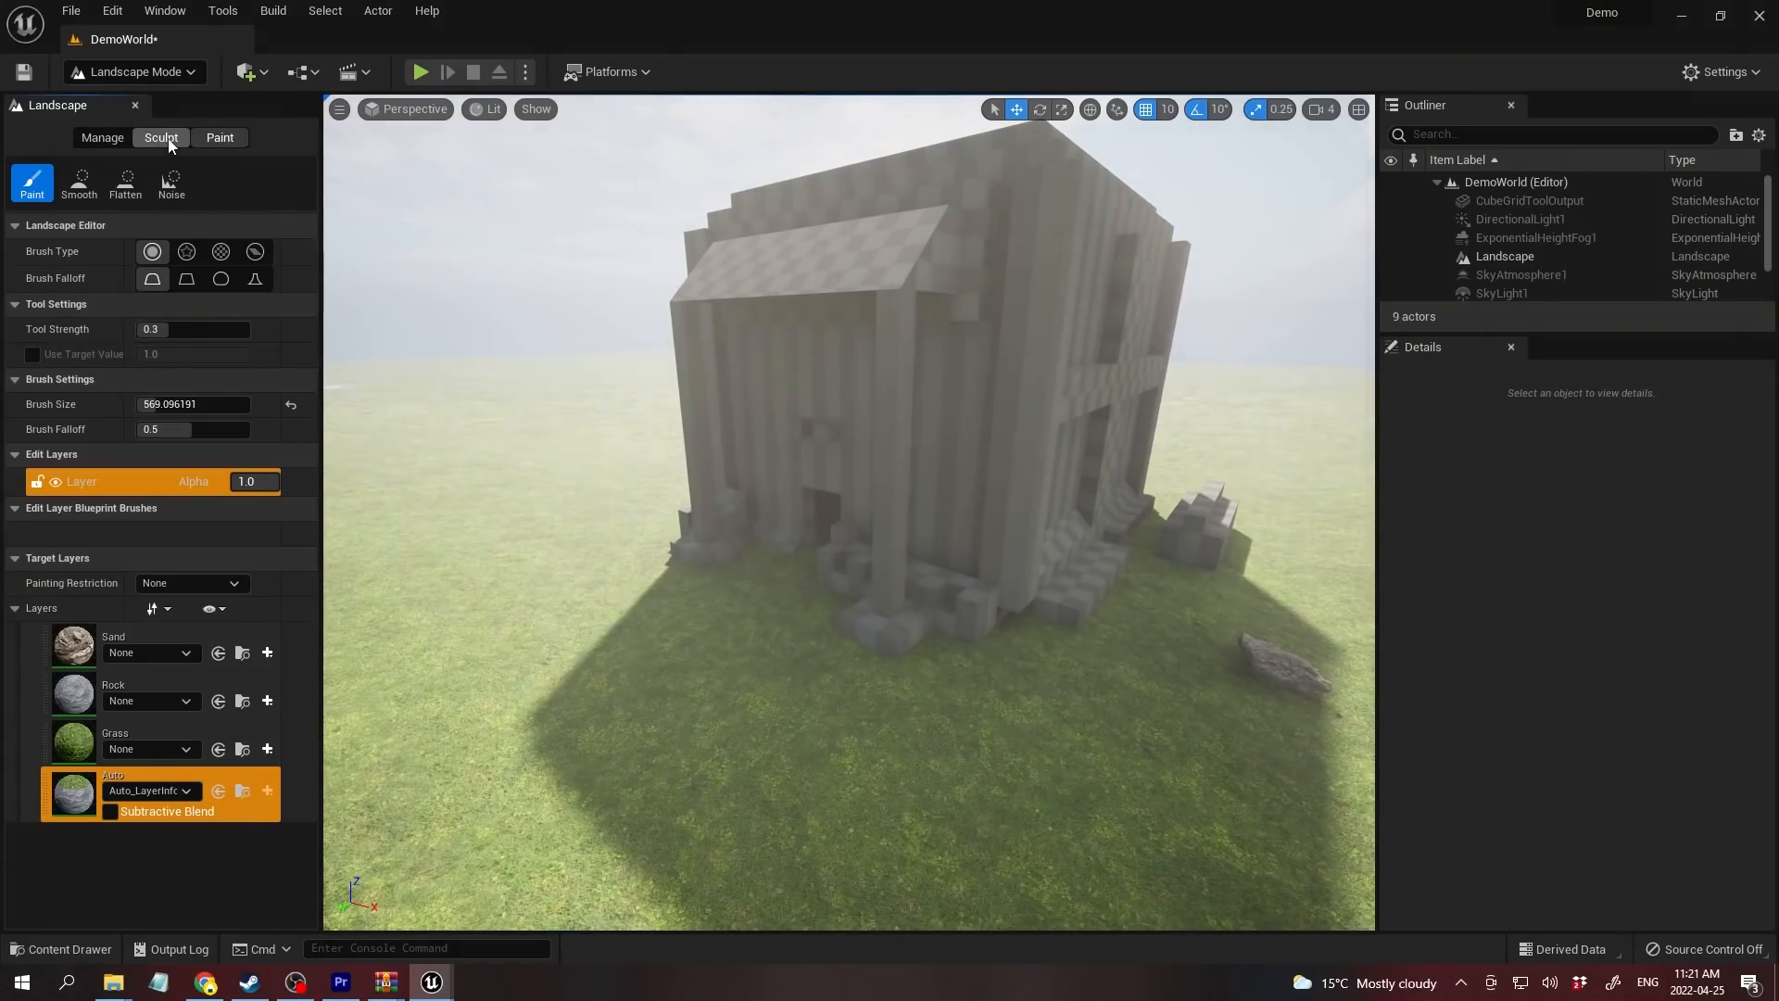
Step: Add a CustomBrush_Landmass blueprint brush to the open landscape and move one of its outline points to reshape the landmass
left_click(168, 137)
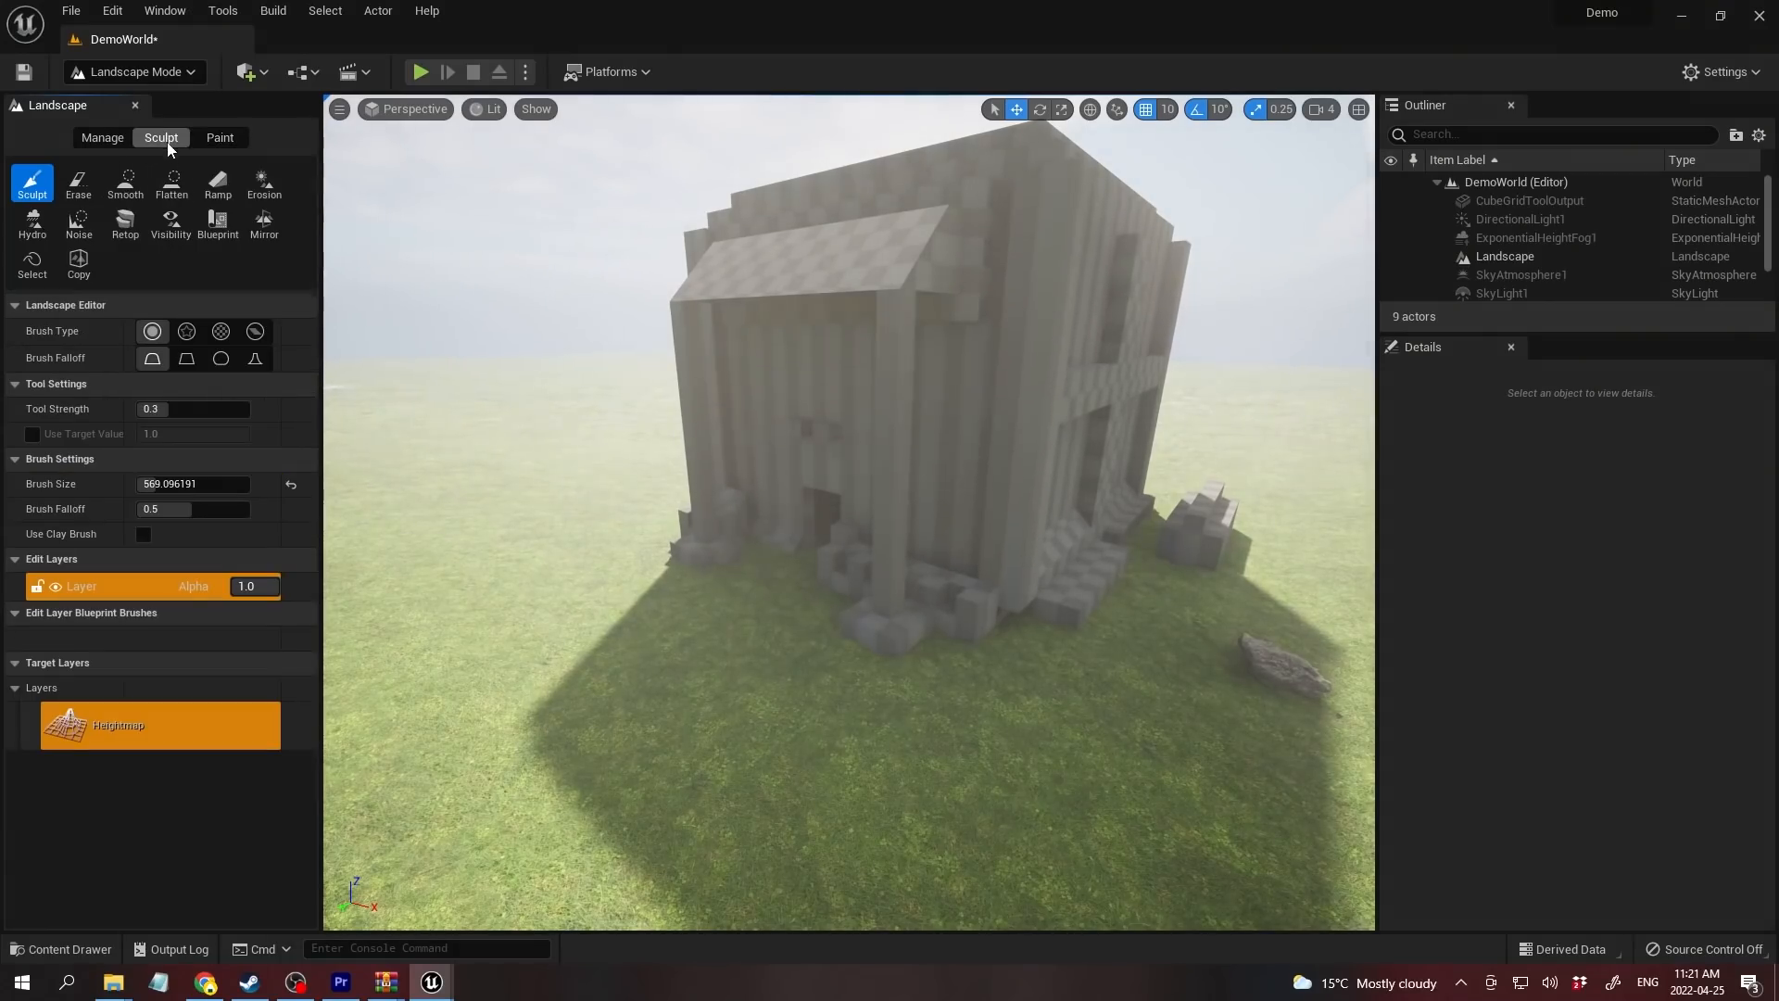
left_click(218, 224)
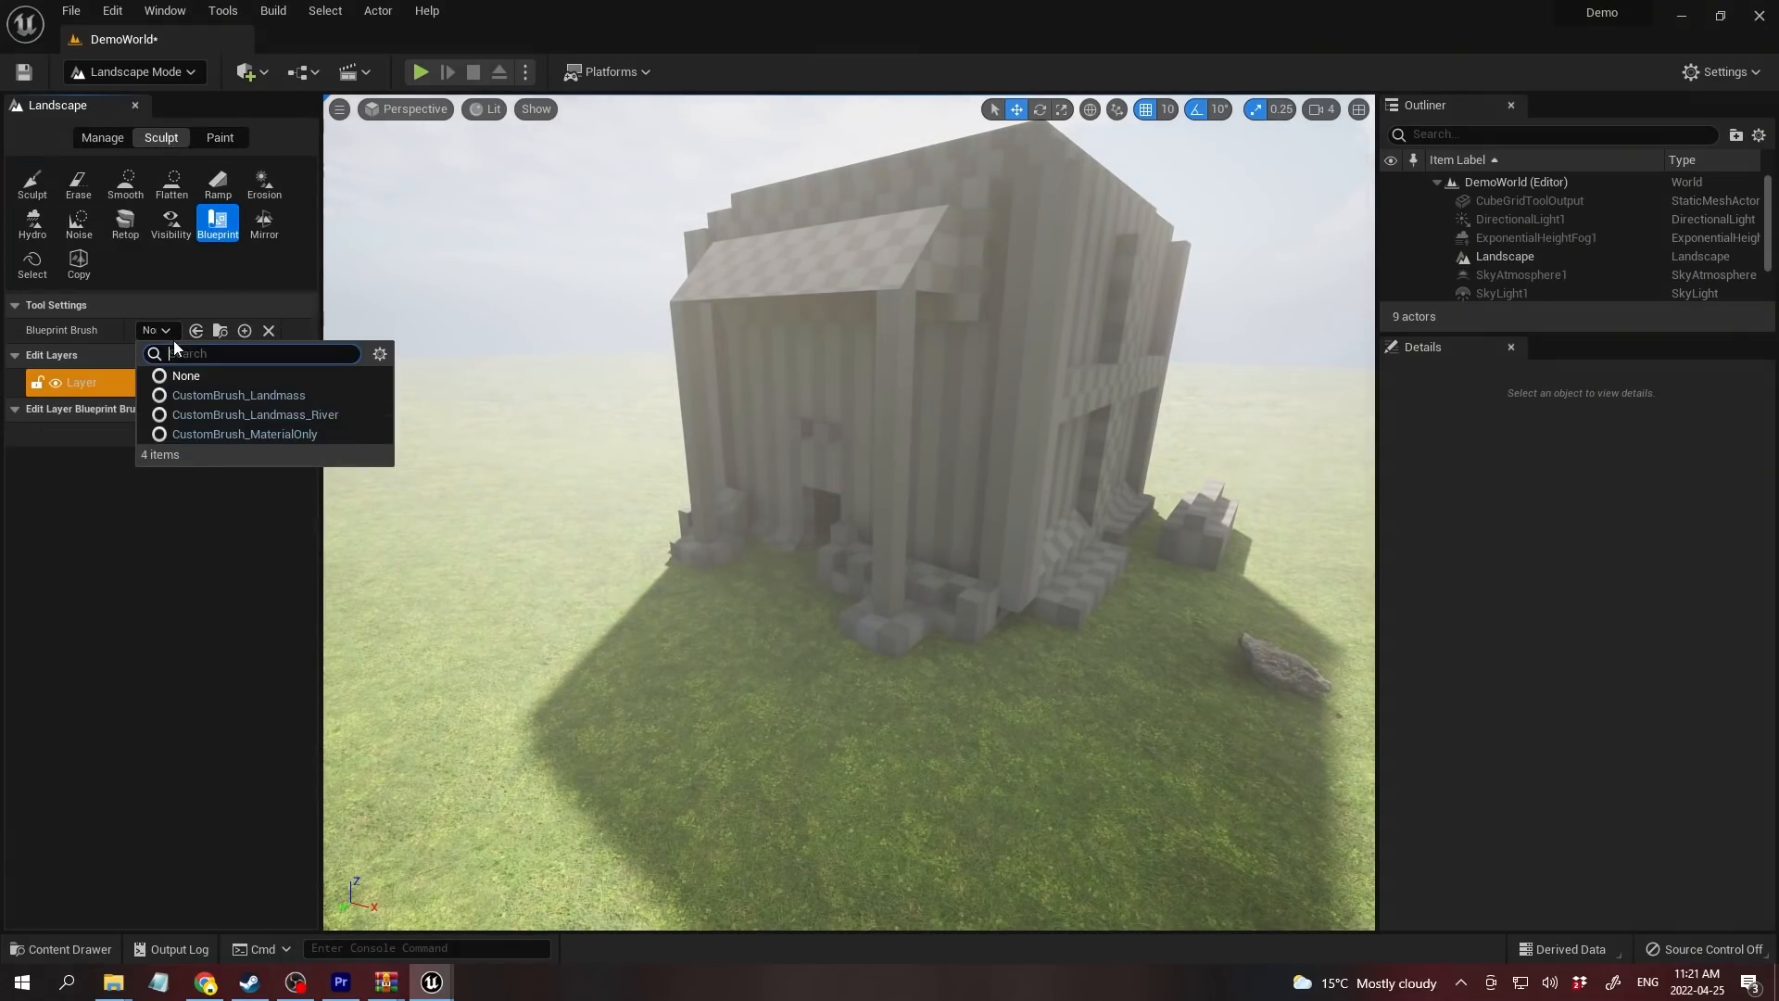
left_click(259, 397)
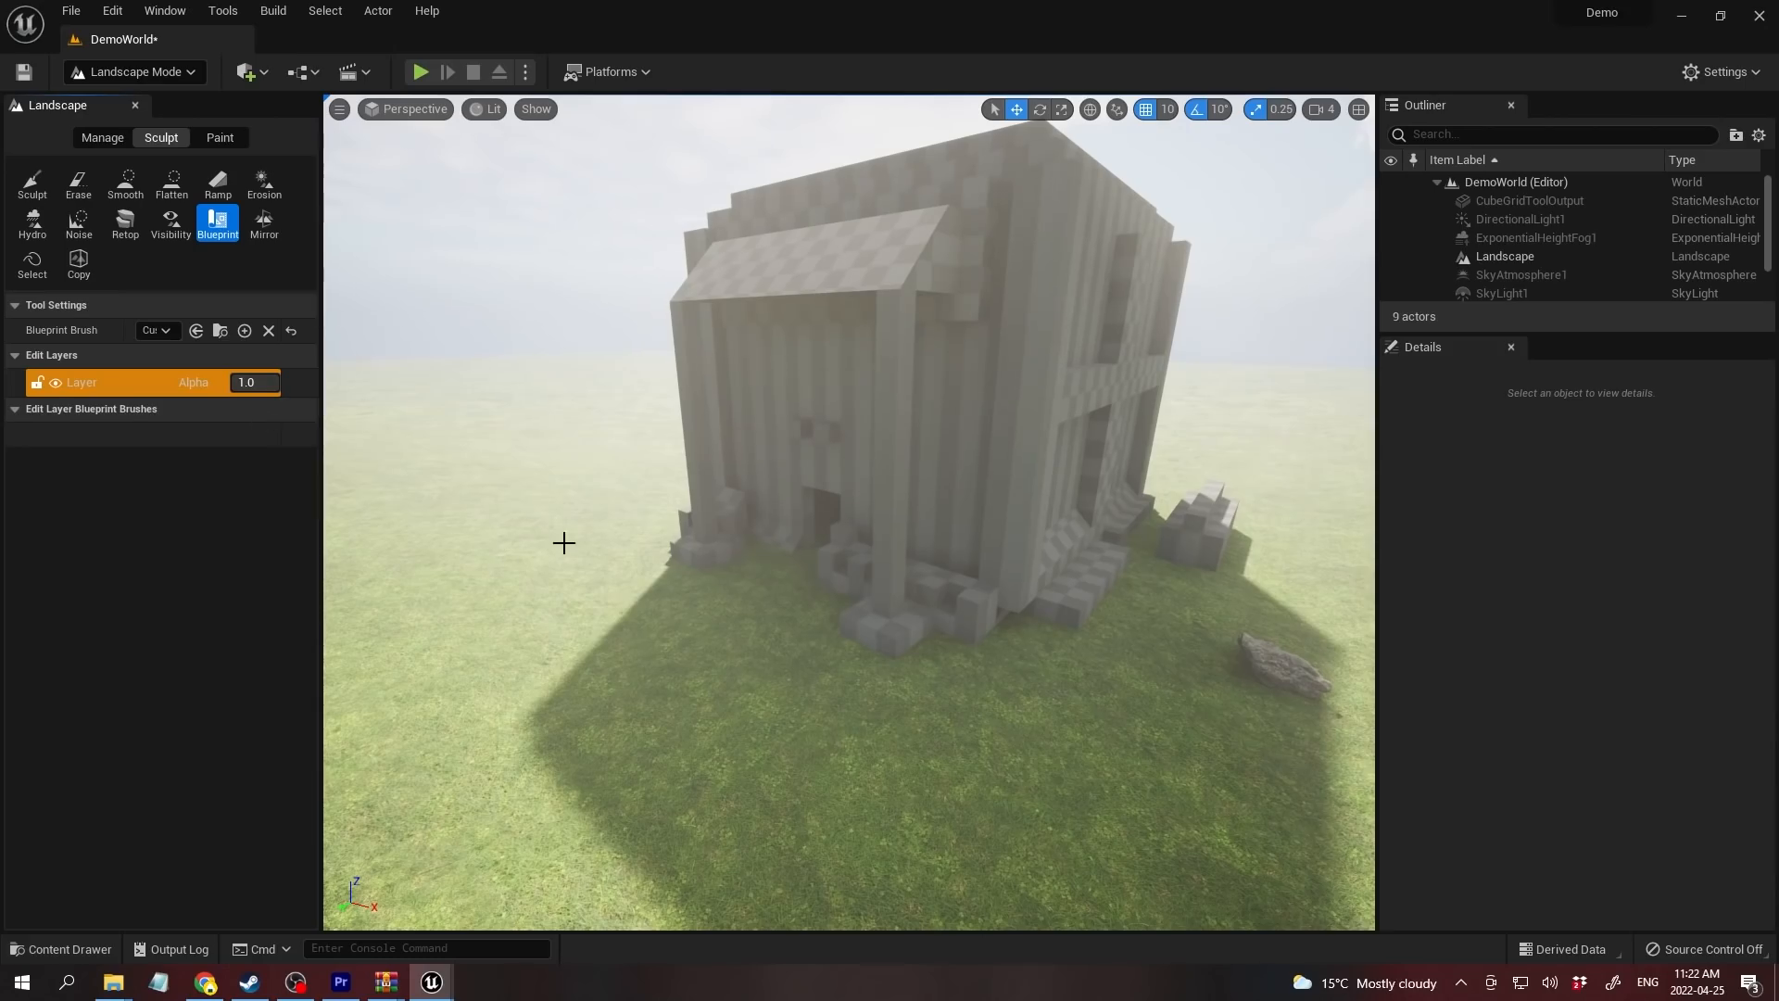
right_click_drag(552, 580, 582, 475)
left_click(583, 476)
right_click_drag(757, 437, 611, 556)
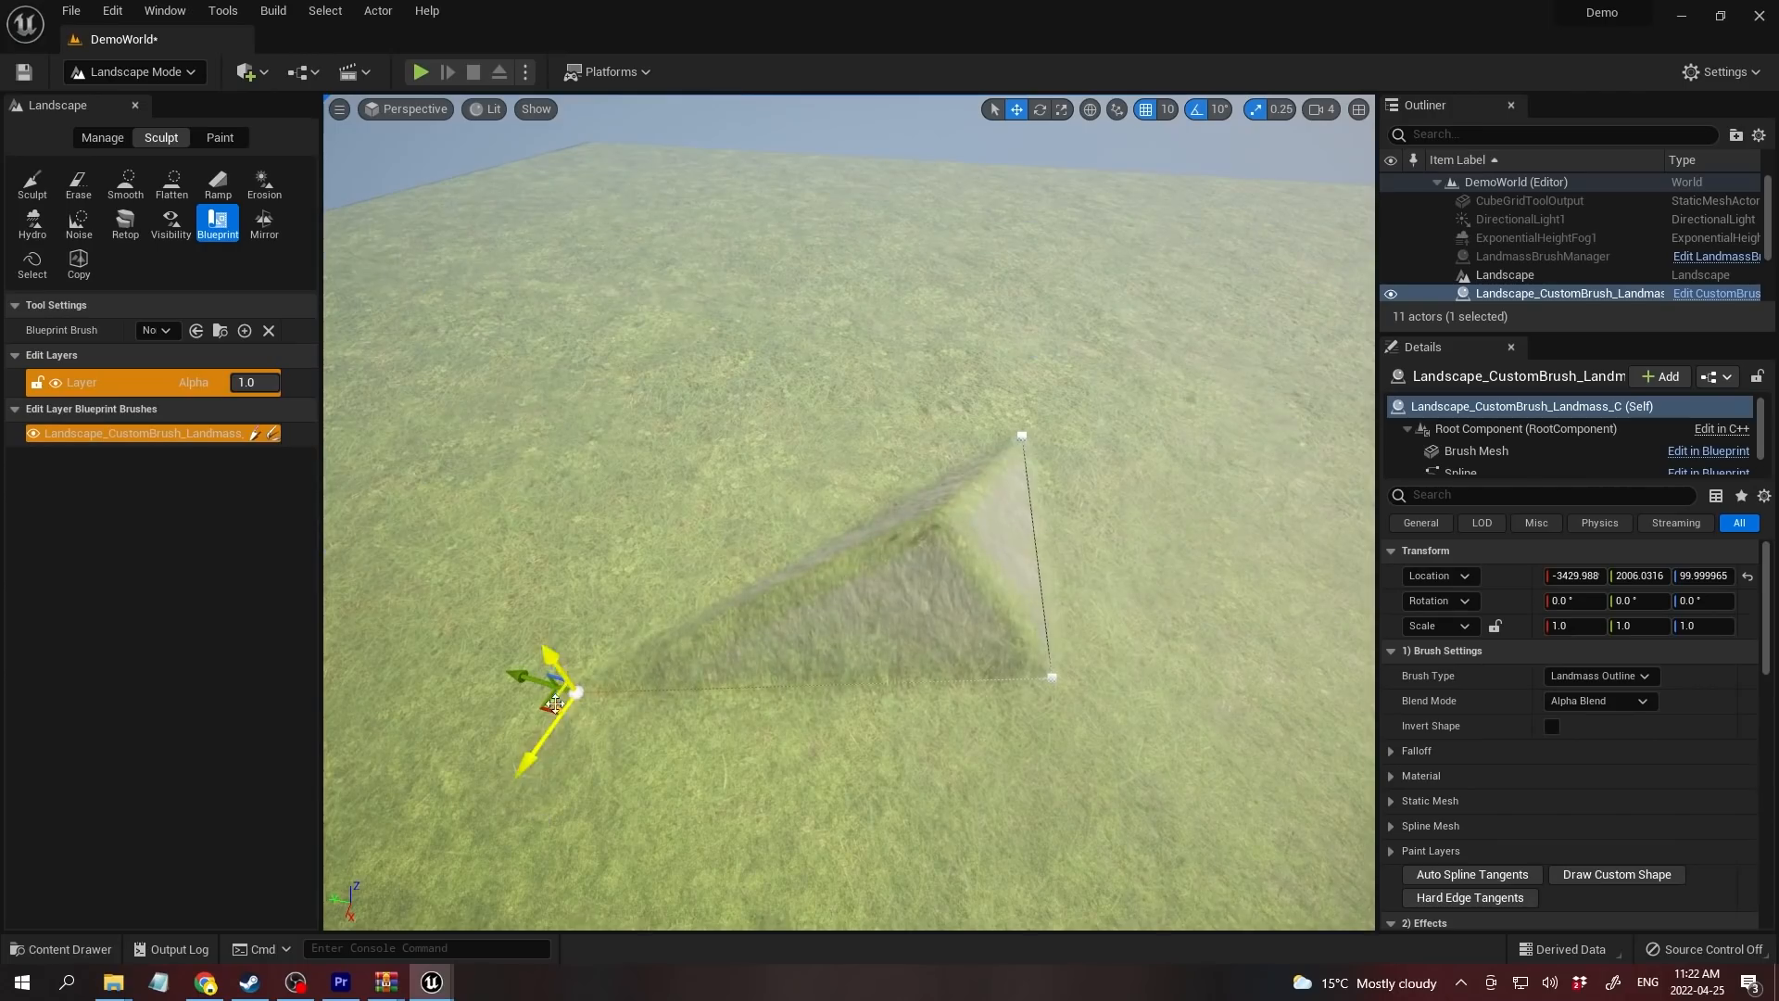
left_click_drag(574, 691, 974, 781)
right_click_drag(646, 524, 903, 605)
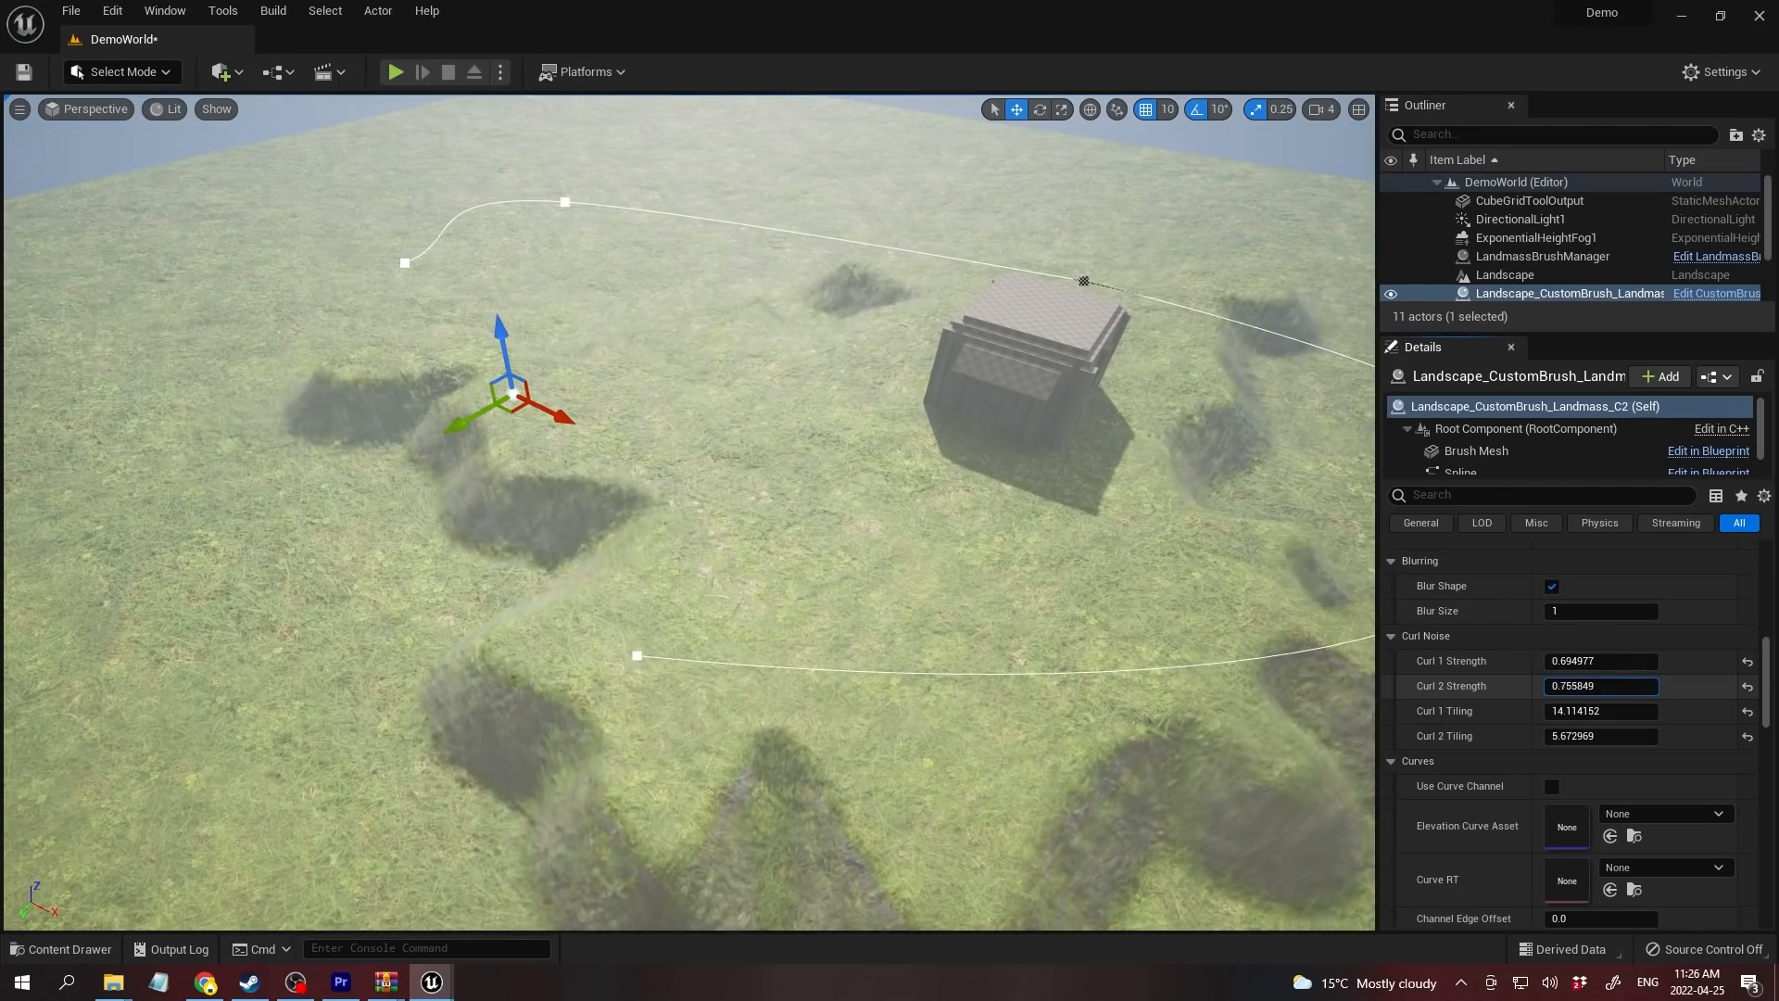
Step: Select the cube grid building on the landmass and focus the view on it
left_click(1061, 219)
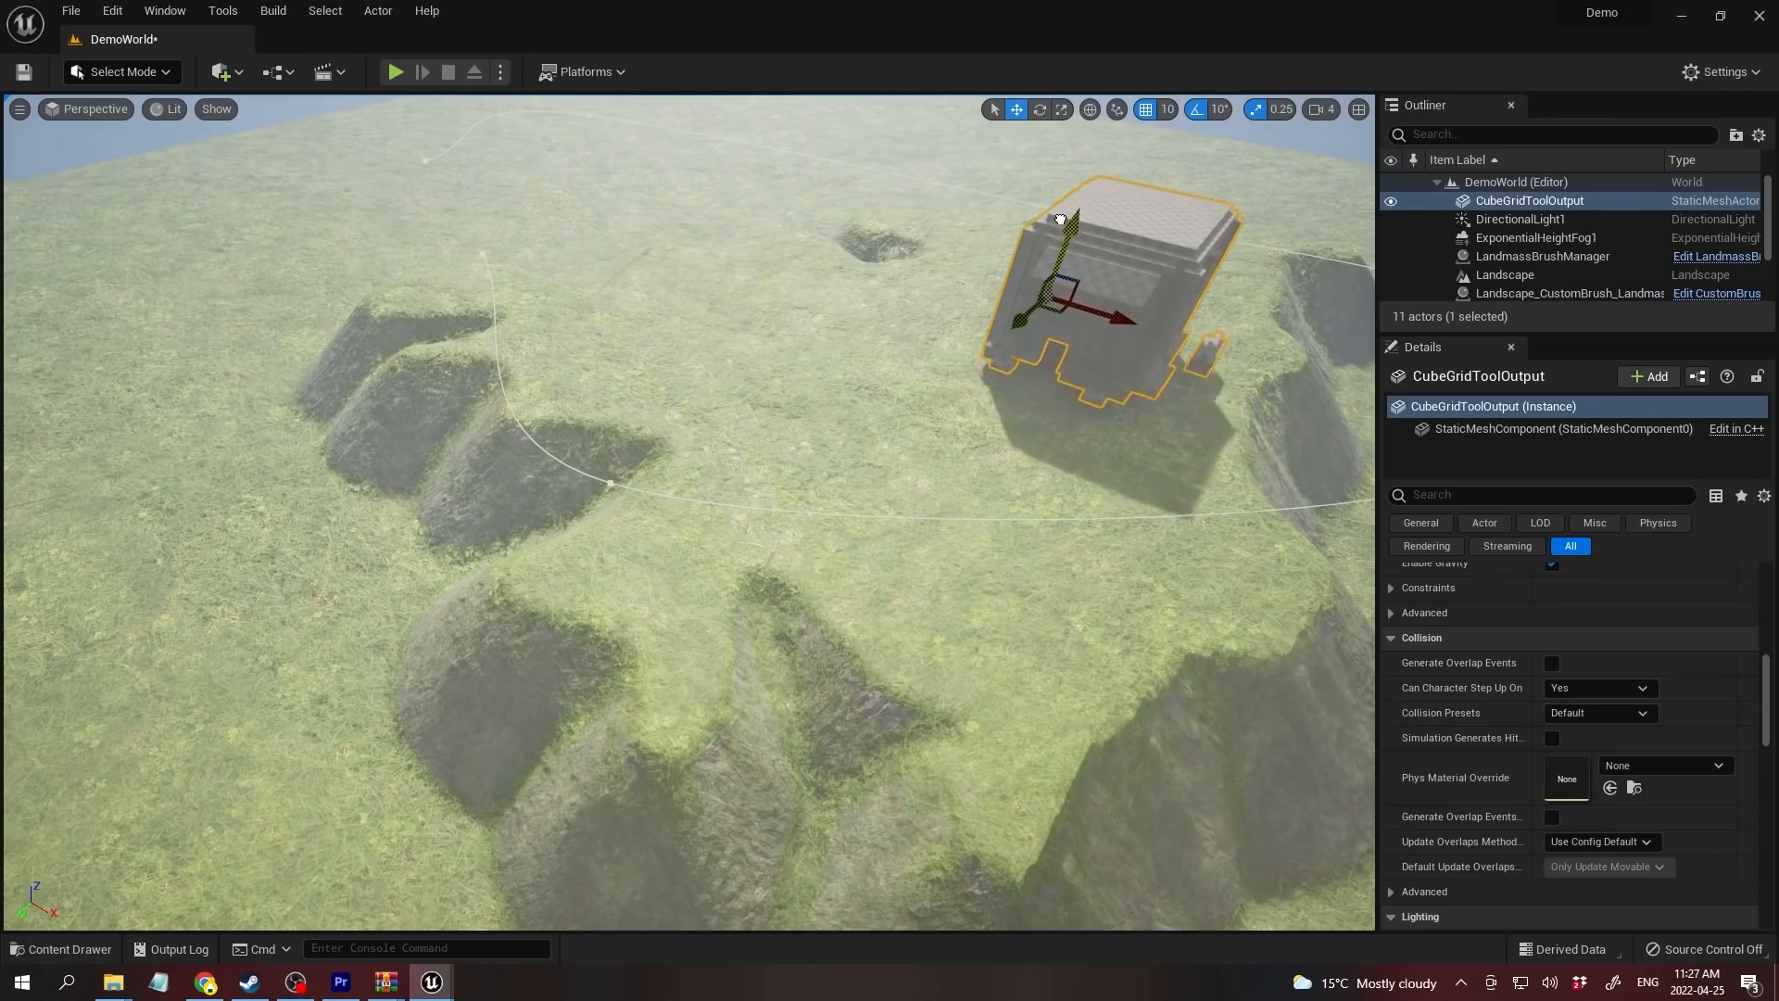
right_click_drag(1052, 240, 881, 310)
key("f")
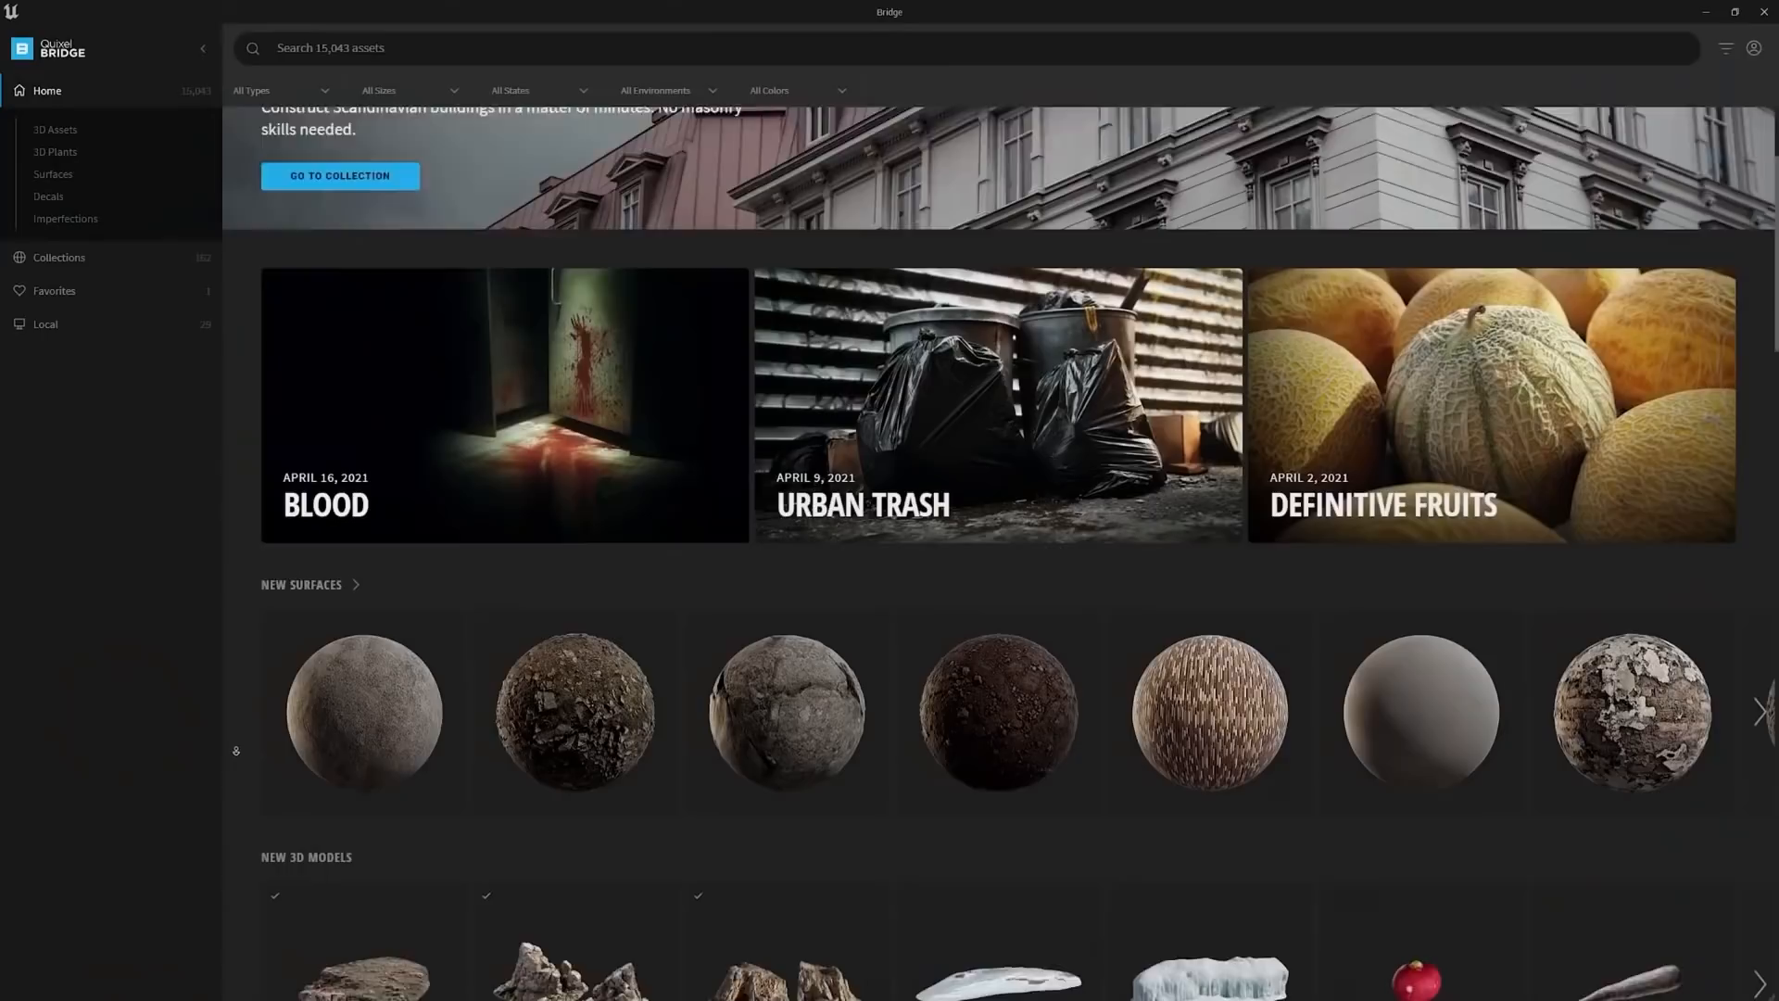
Step: Browse the Quixel Bridge home page through its featured collections, new surfaces, 3D models and asset types
scroll(236, 750, "down", 4)
scroll(236, 751, "down", 15)
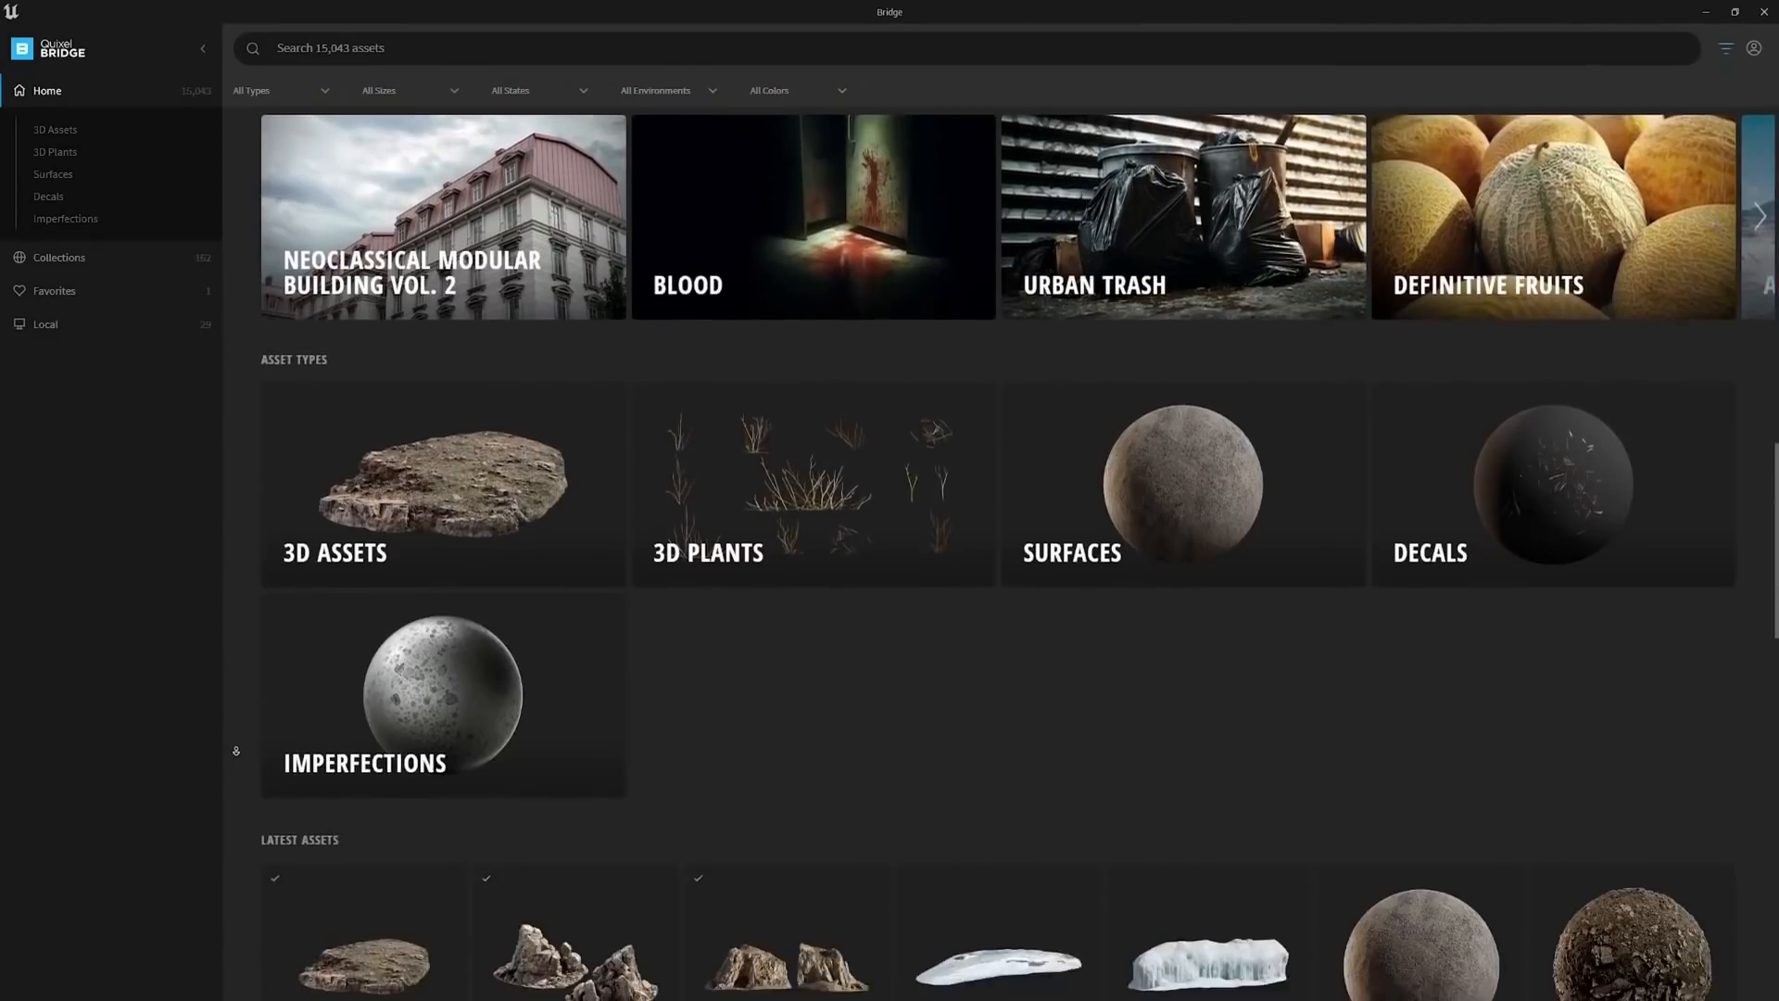
scroll(236, 750, "down", 8)
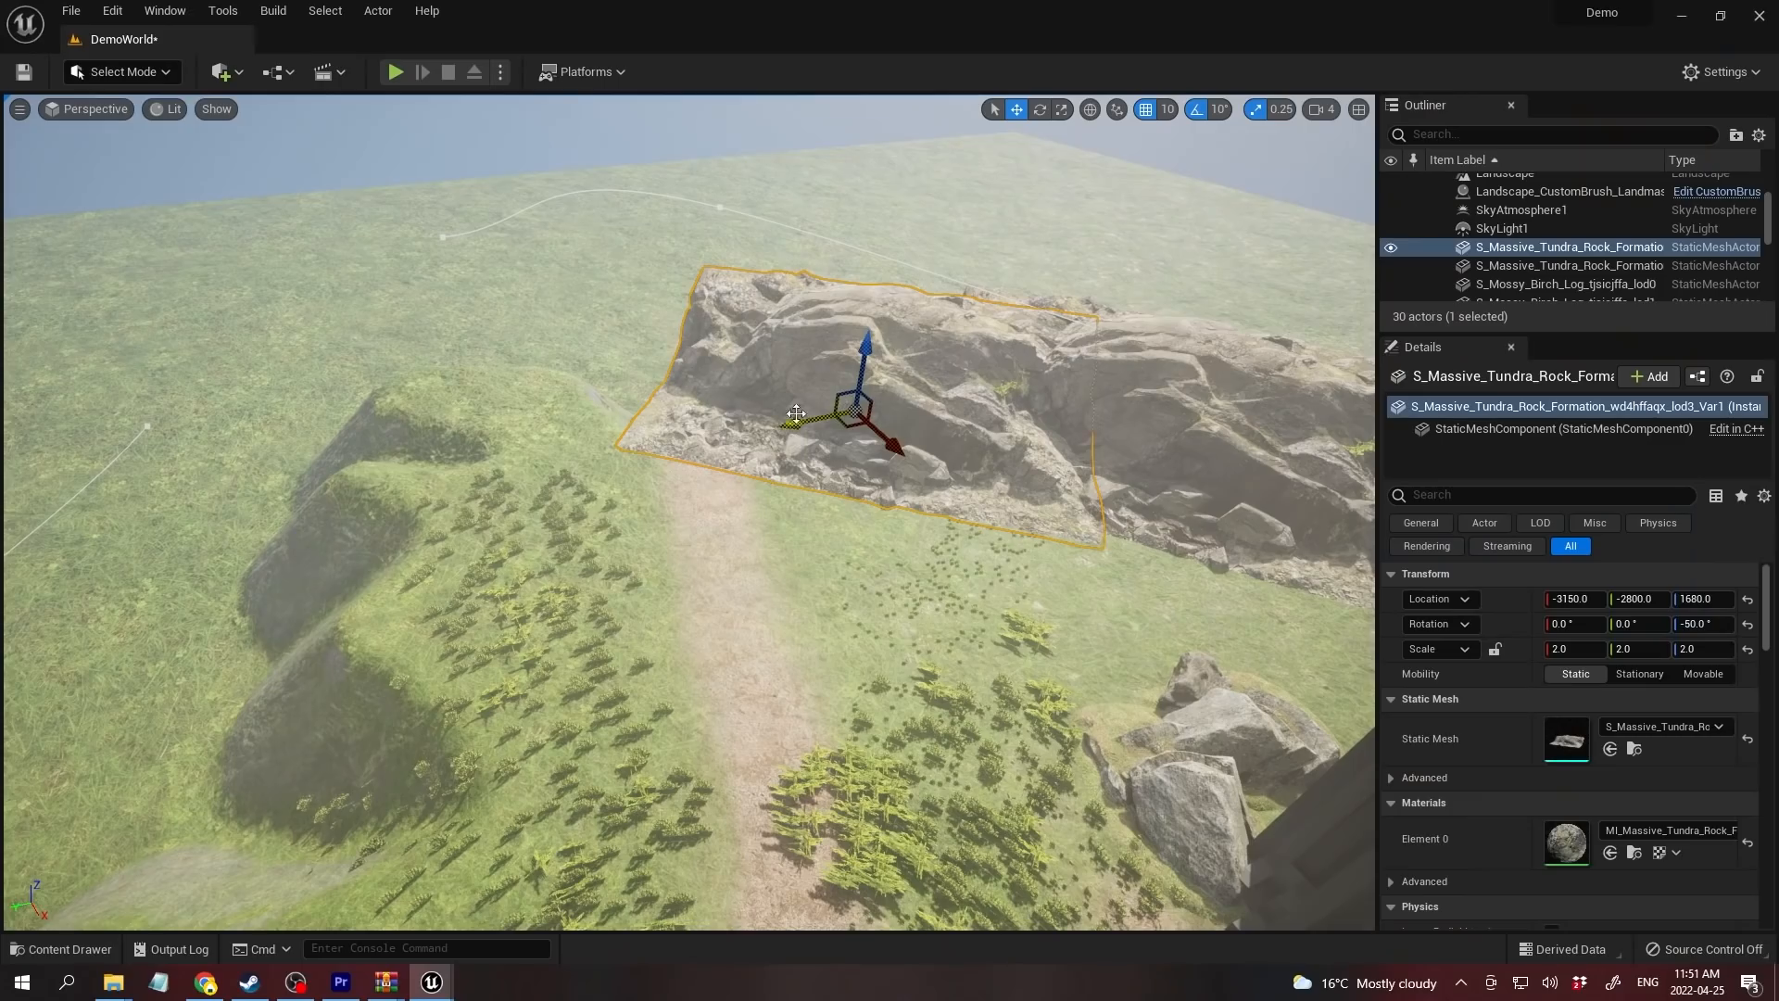
Step: Duplicate the massive tundra rock formation along its Y axis and shift the four selected formations behind the building along X
left_click_drag(797, 422, 562, 468, "alt")
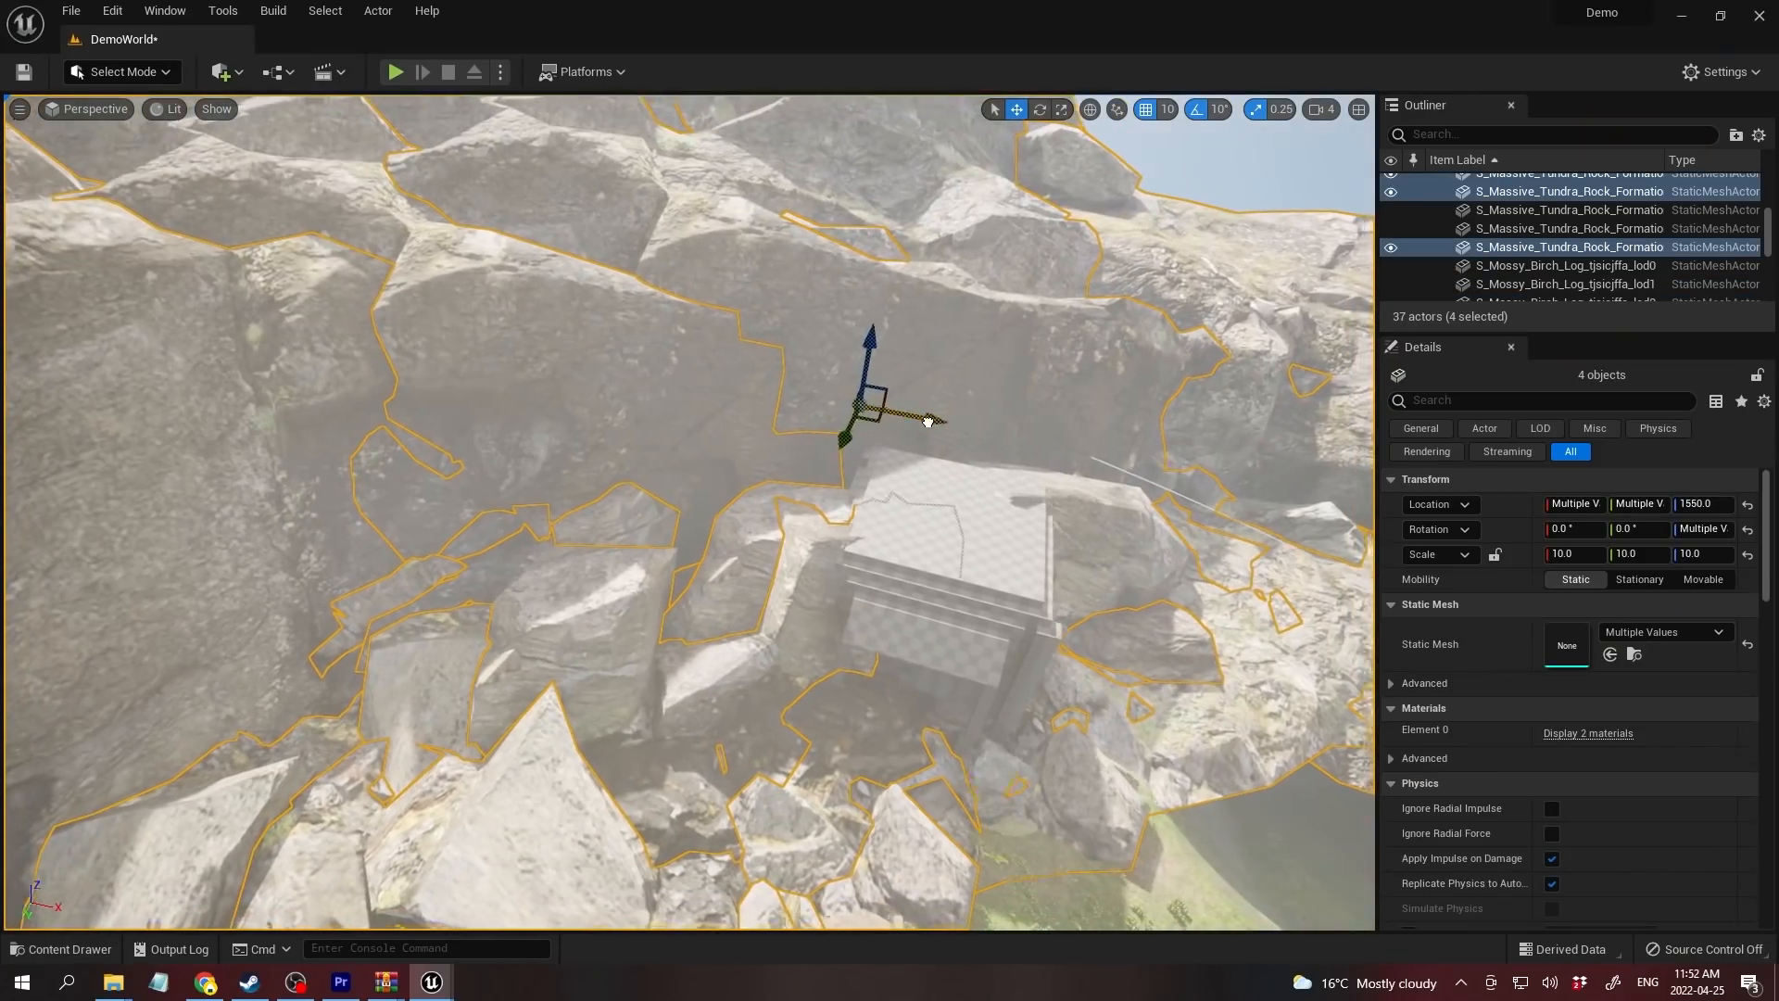
left_click_drag(914, 404, 691, 357)
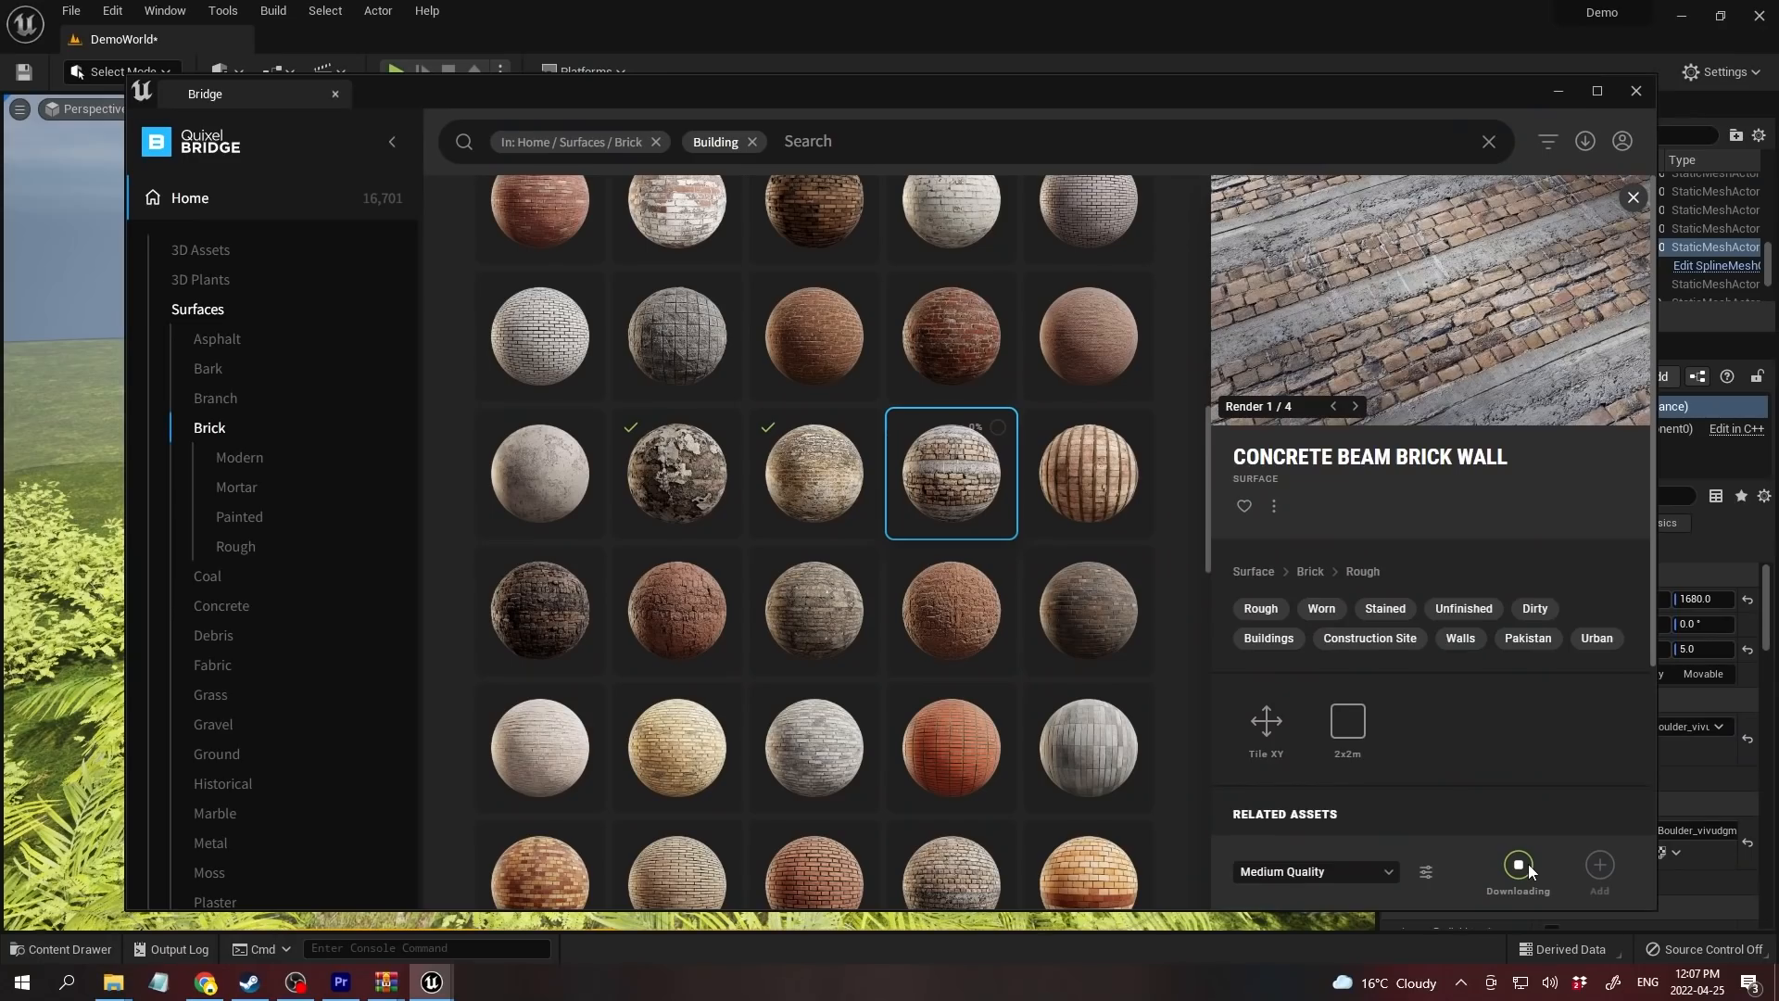
Step: Download the Concrete Beam Brick Wall surface at medium quality and drop the MI_Damaged_Brick_Wall_Plaster material into the scene
left_click(1520, 864)
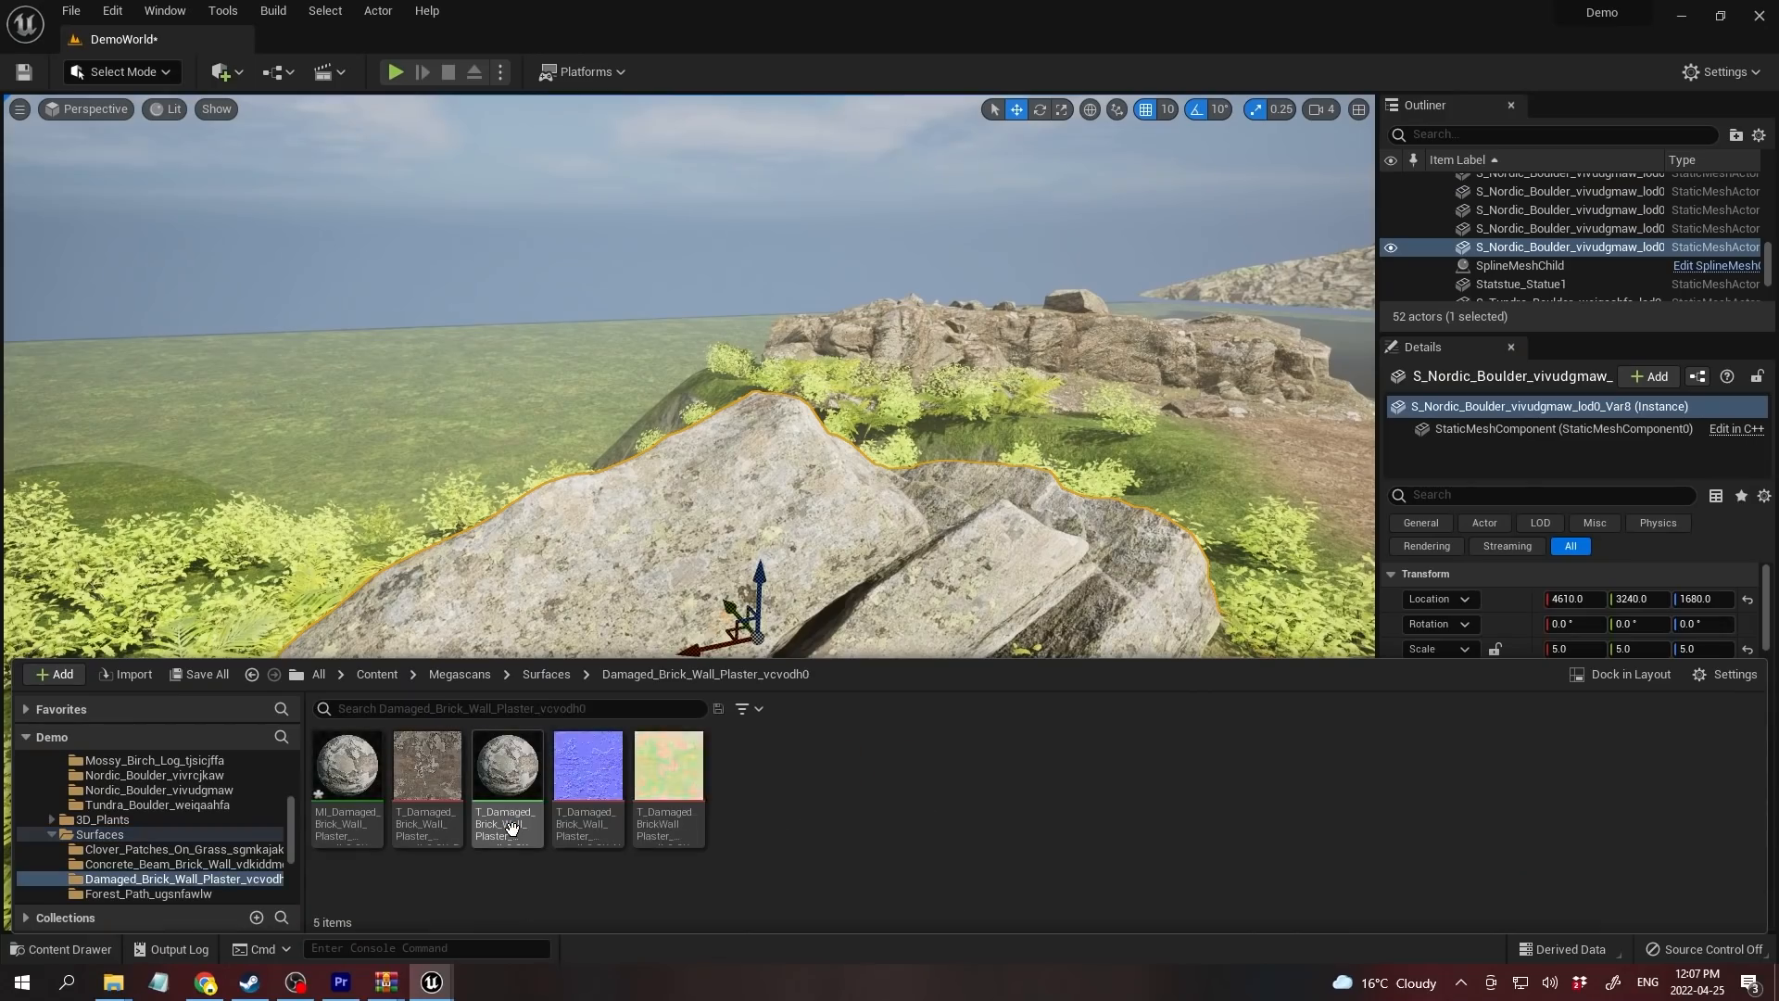
left_click(348, 773)
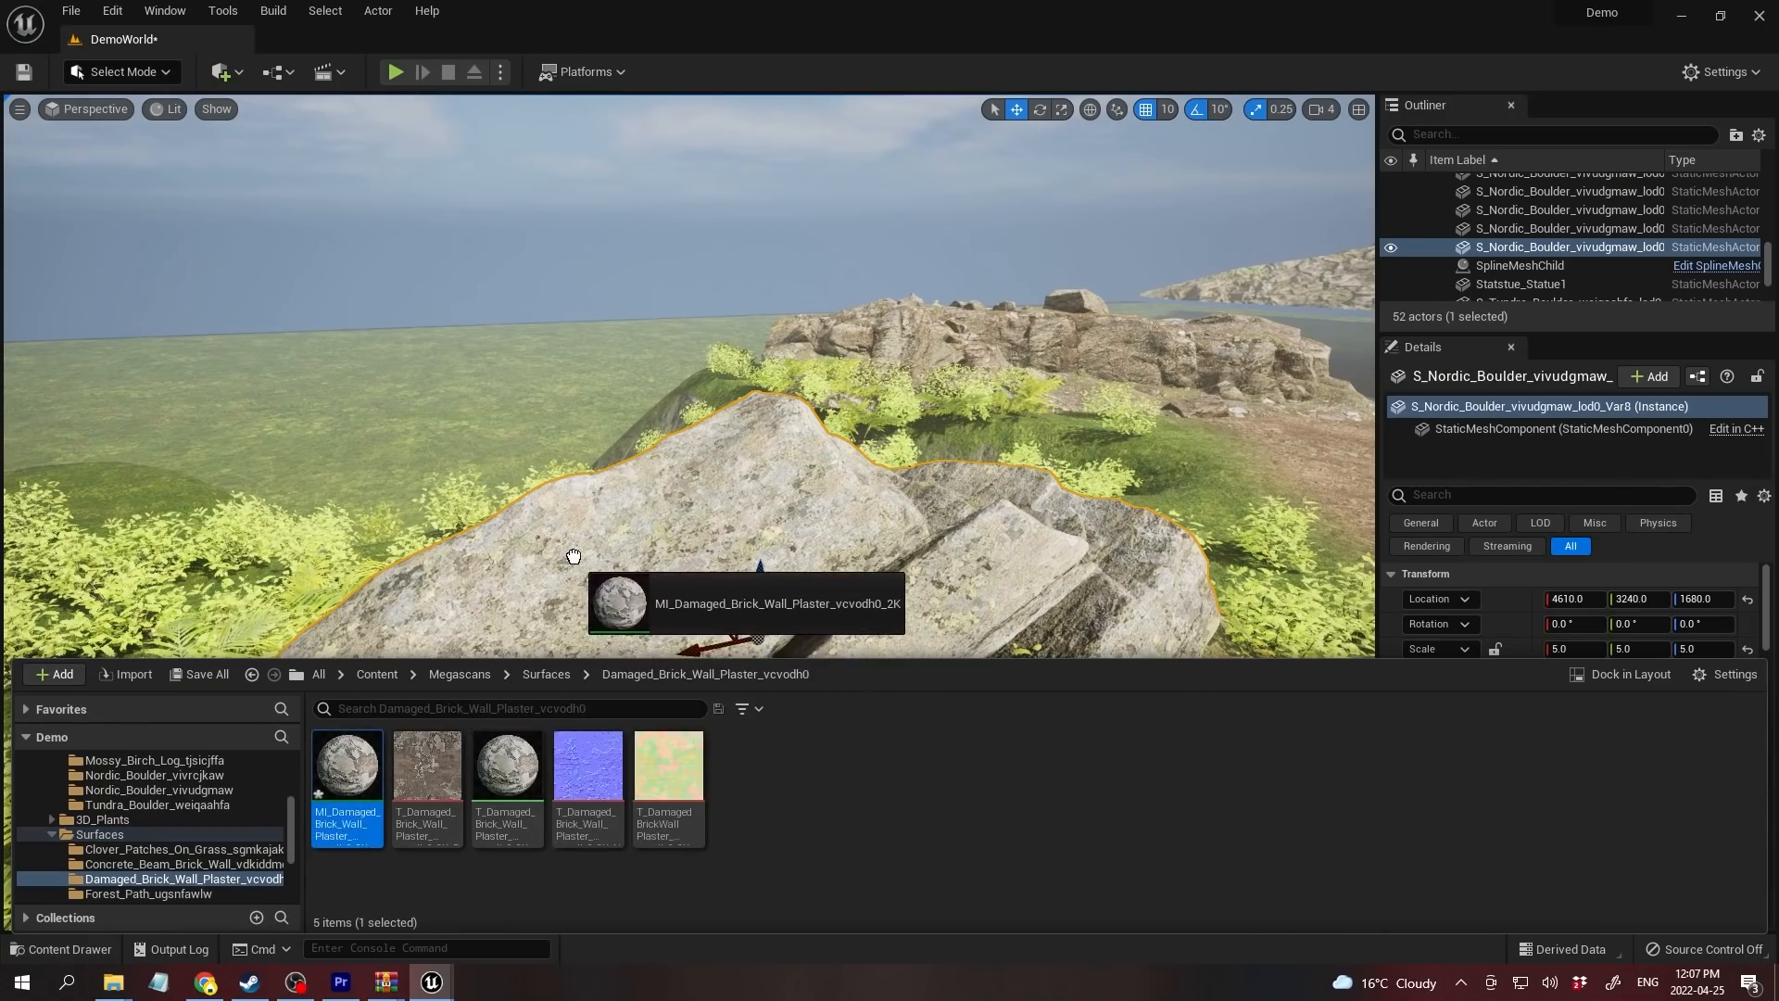
left_click_drag(573, 556, 579, 593)
right_click_drag(593, 612, 607, 644)
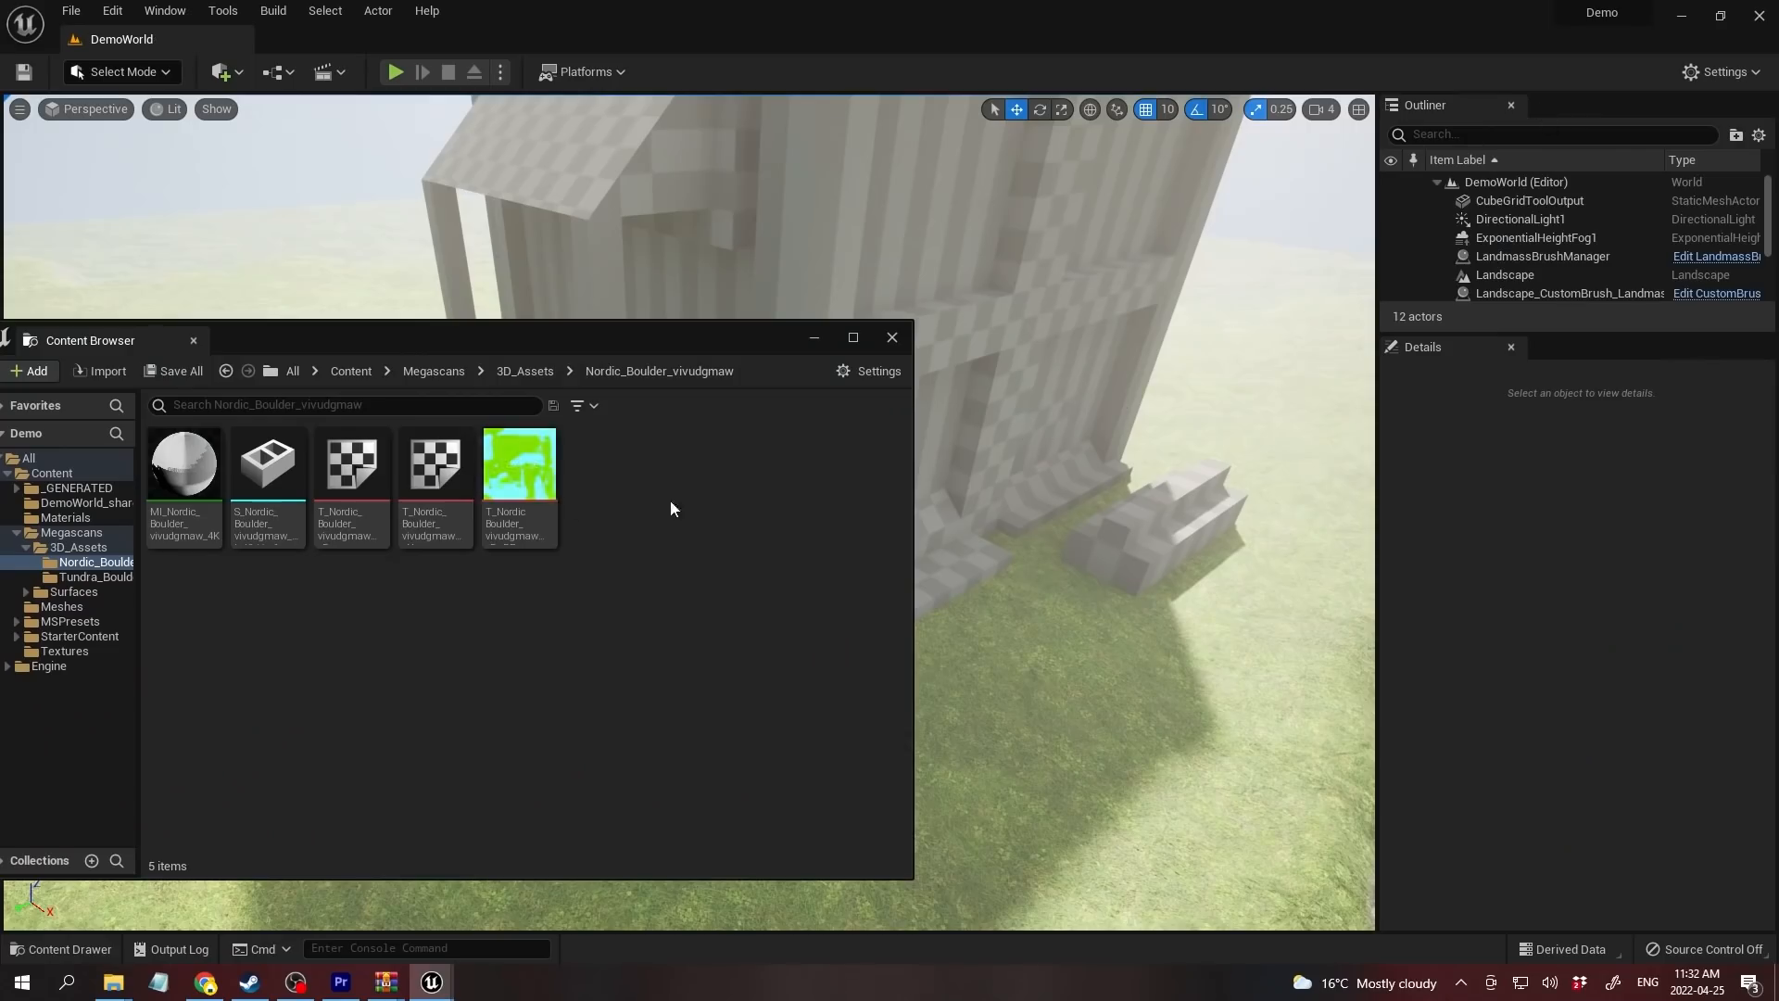
Step: Place the Nordic boulder mesh in the scene and position boulders around the building's base and front pillar
left_click_drag(268, 472, 1019, 598)
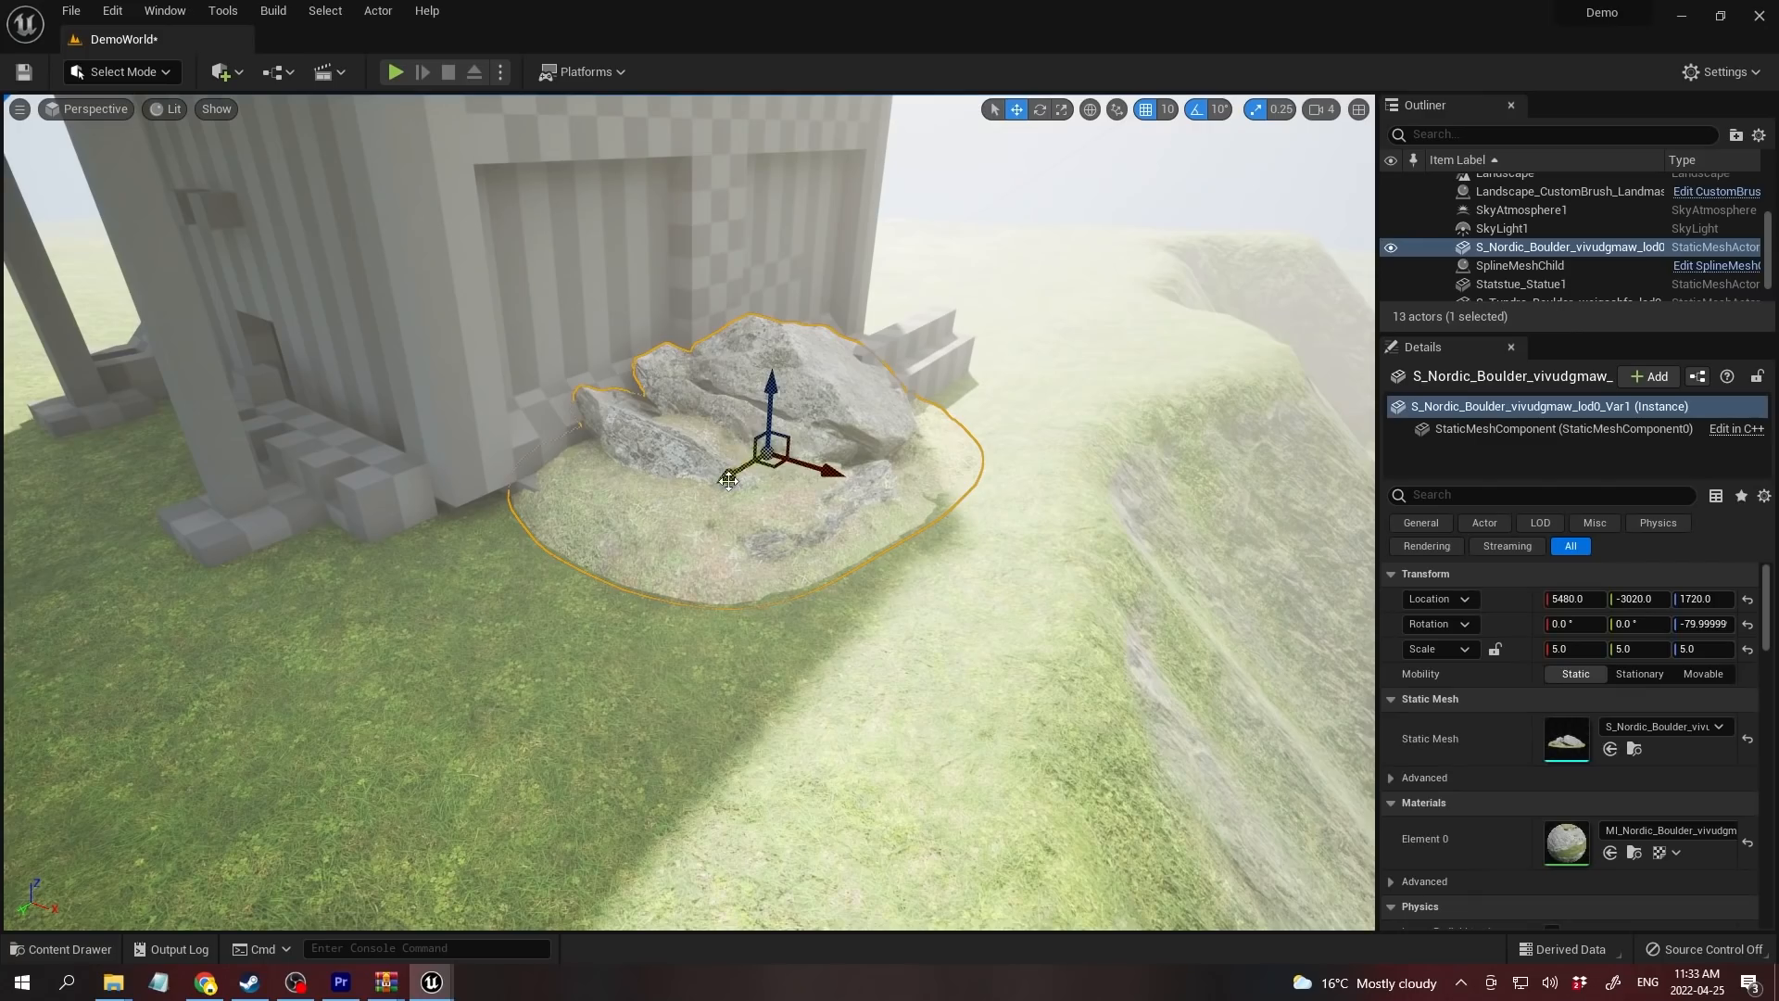
left_click_drag(728, 480, 497, 556)
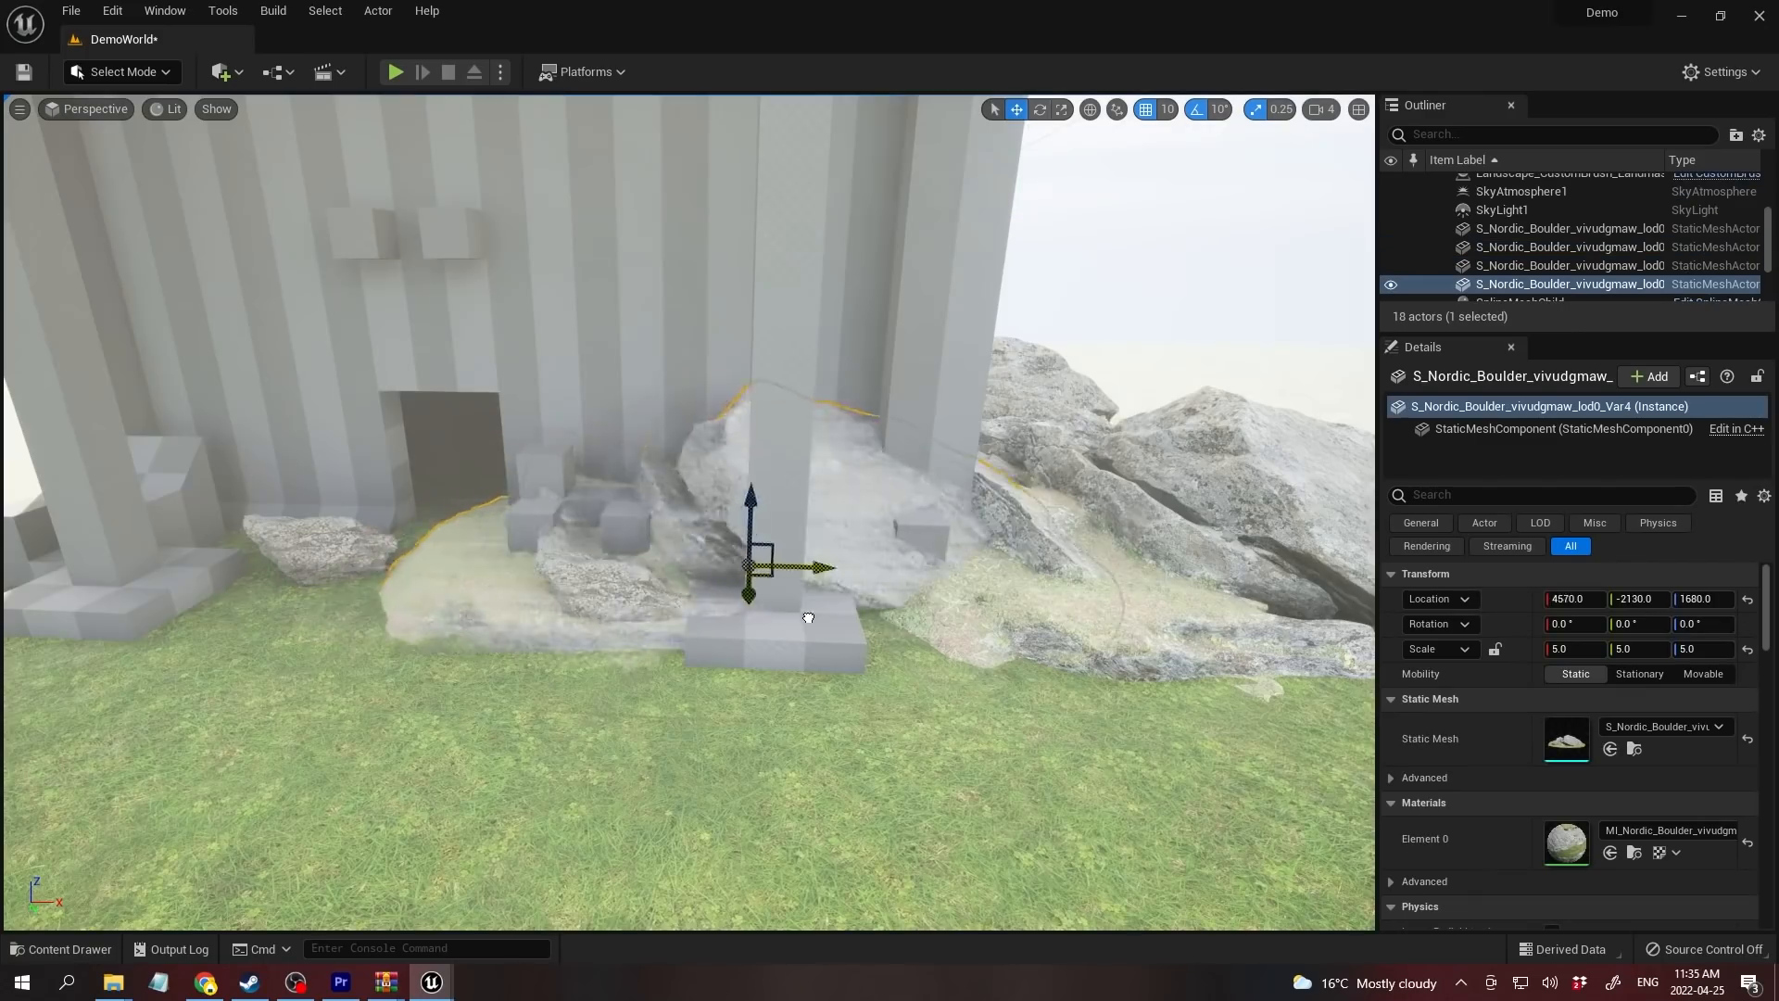
left_click_drag(806, 616, 822, 721)
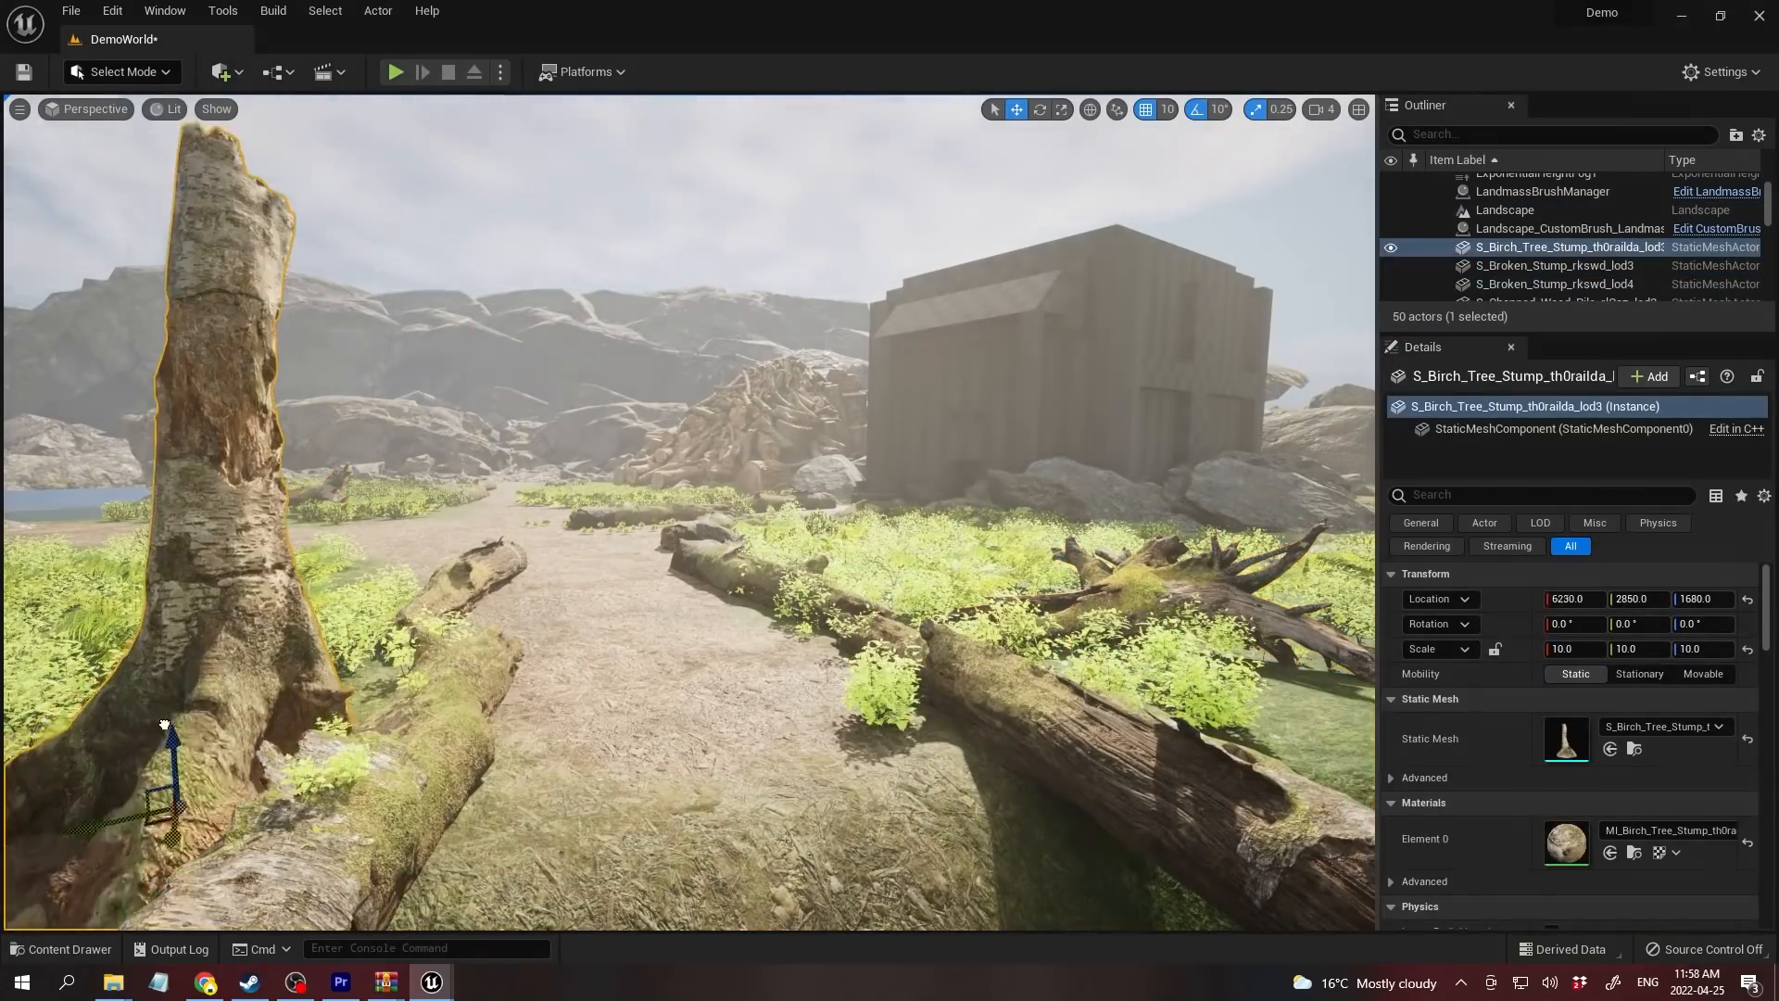
Step: Fly along the dirt path toward the building to examine the dressed and lit environment
left_click(596, 497)
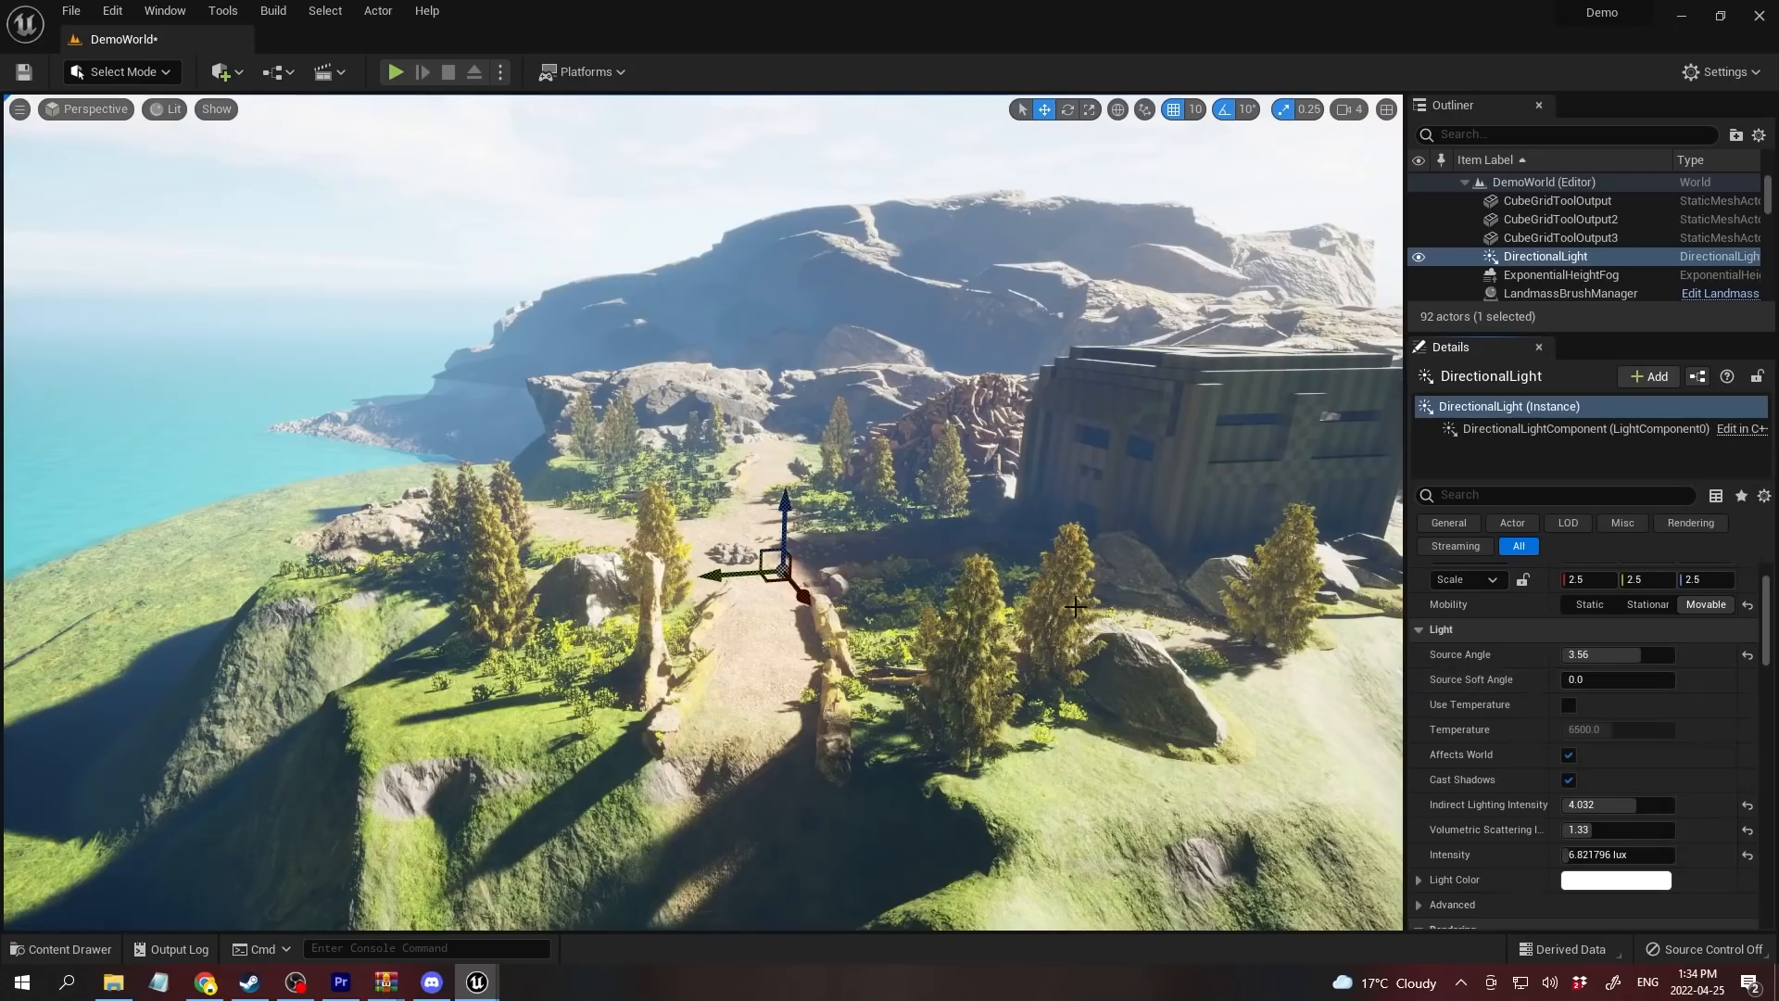
key("w")
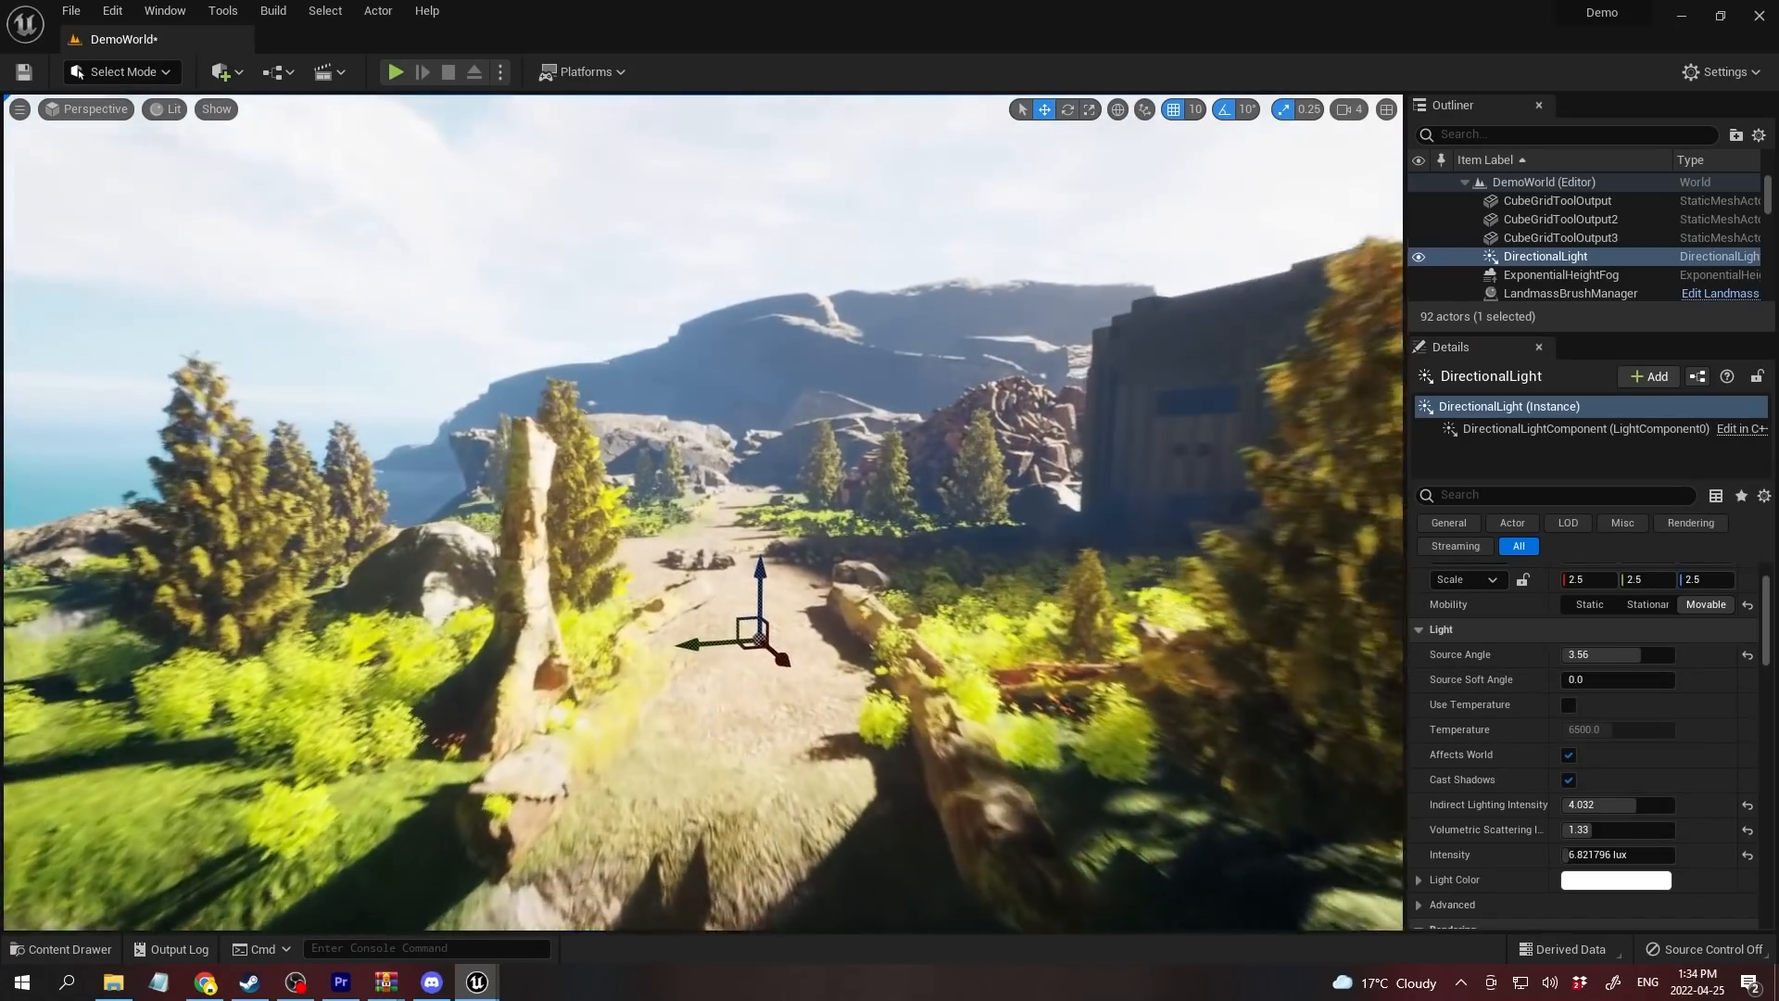
key("w")
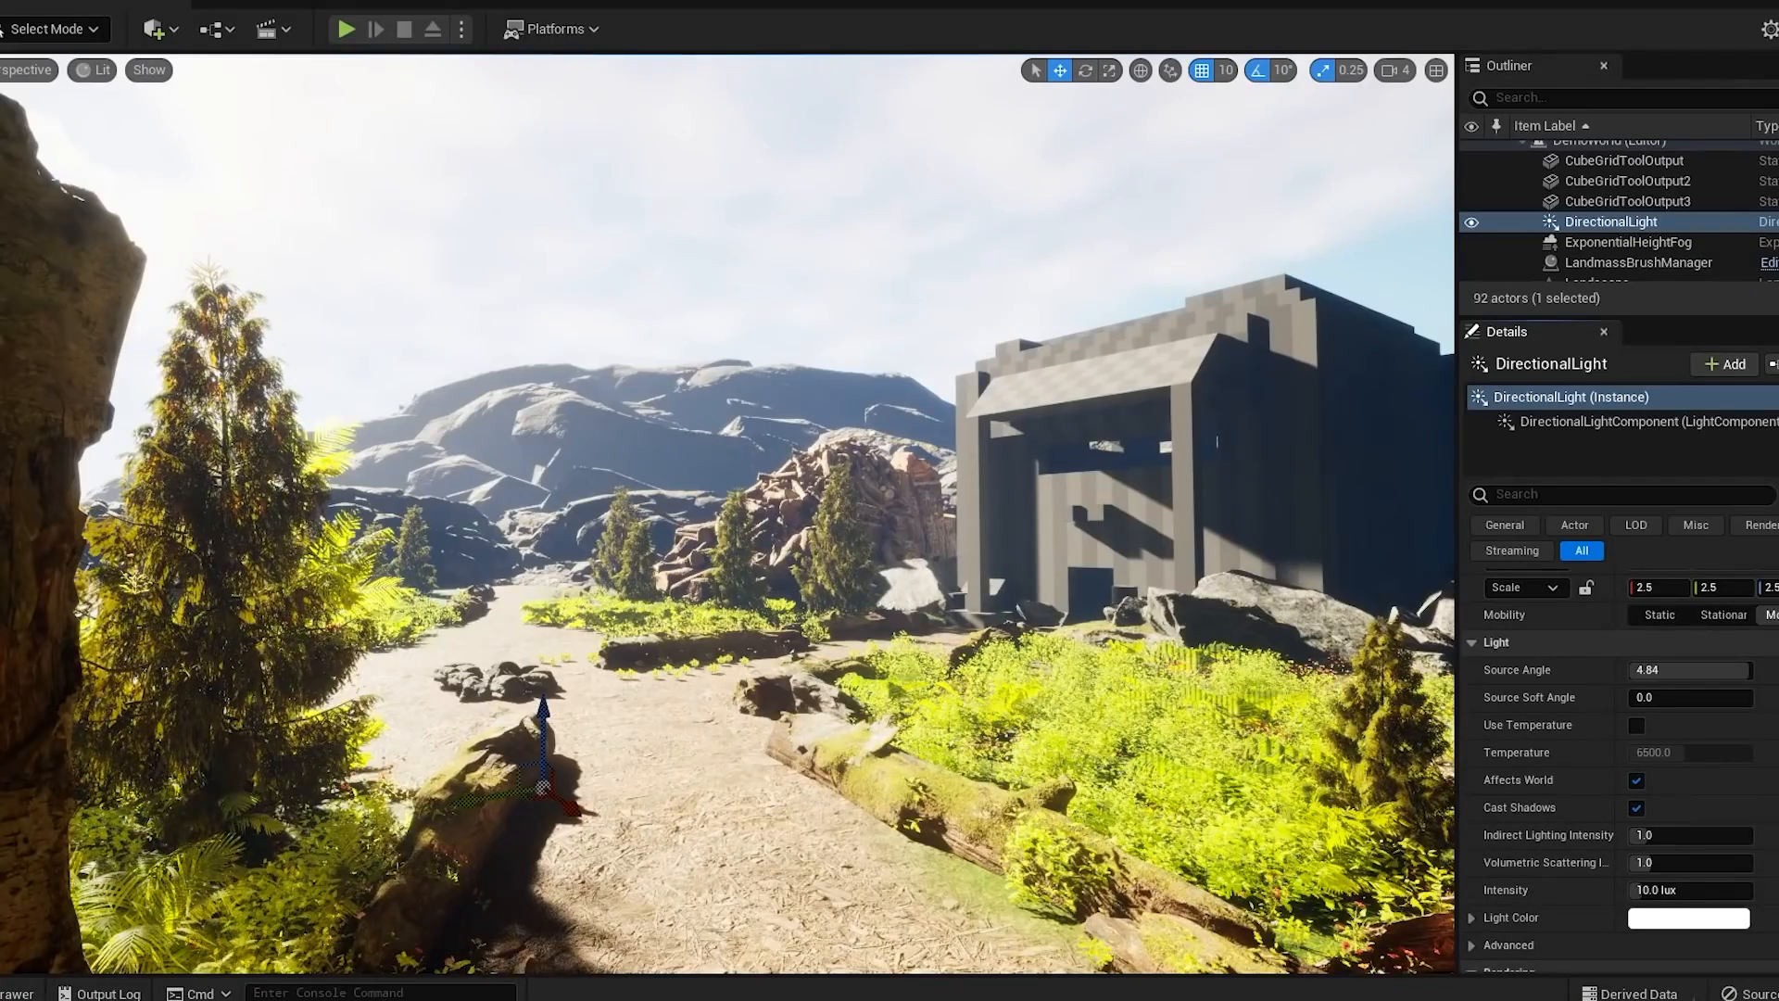
Step: Use the Env. Light Mixer to create volumetric clouds, height fog, a sky atmosphere, a sky light and an atmospheric light, and adjust the sun angle
right_click_drag(726, 513, 598, 556)
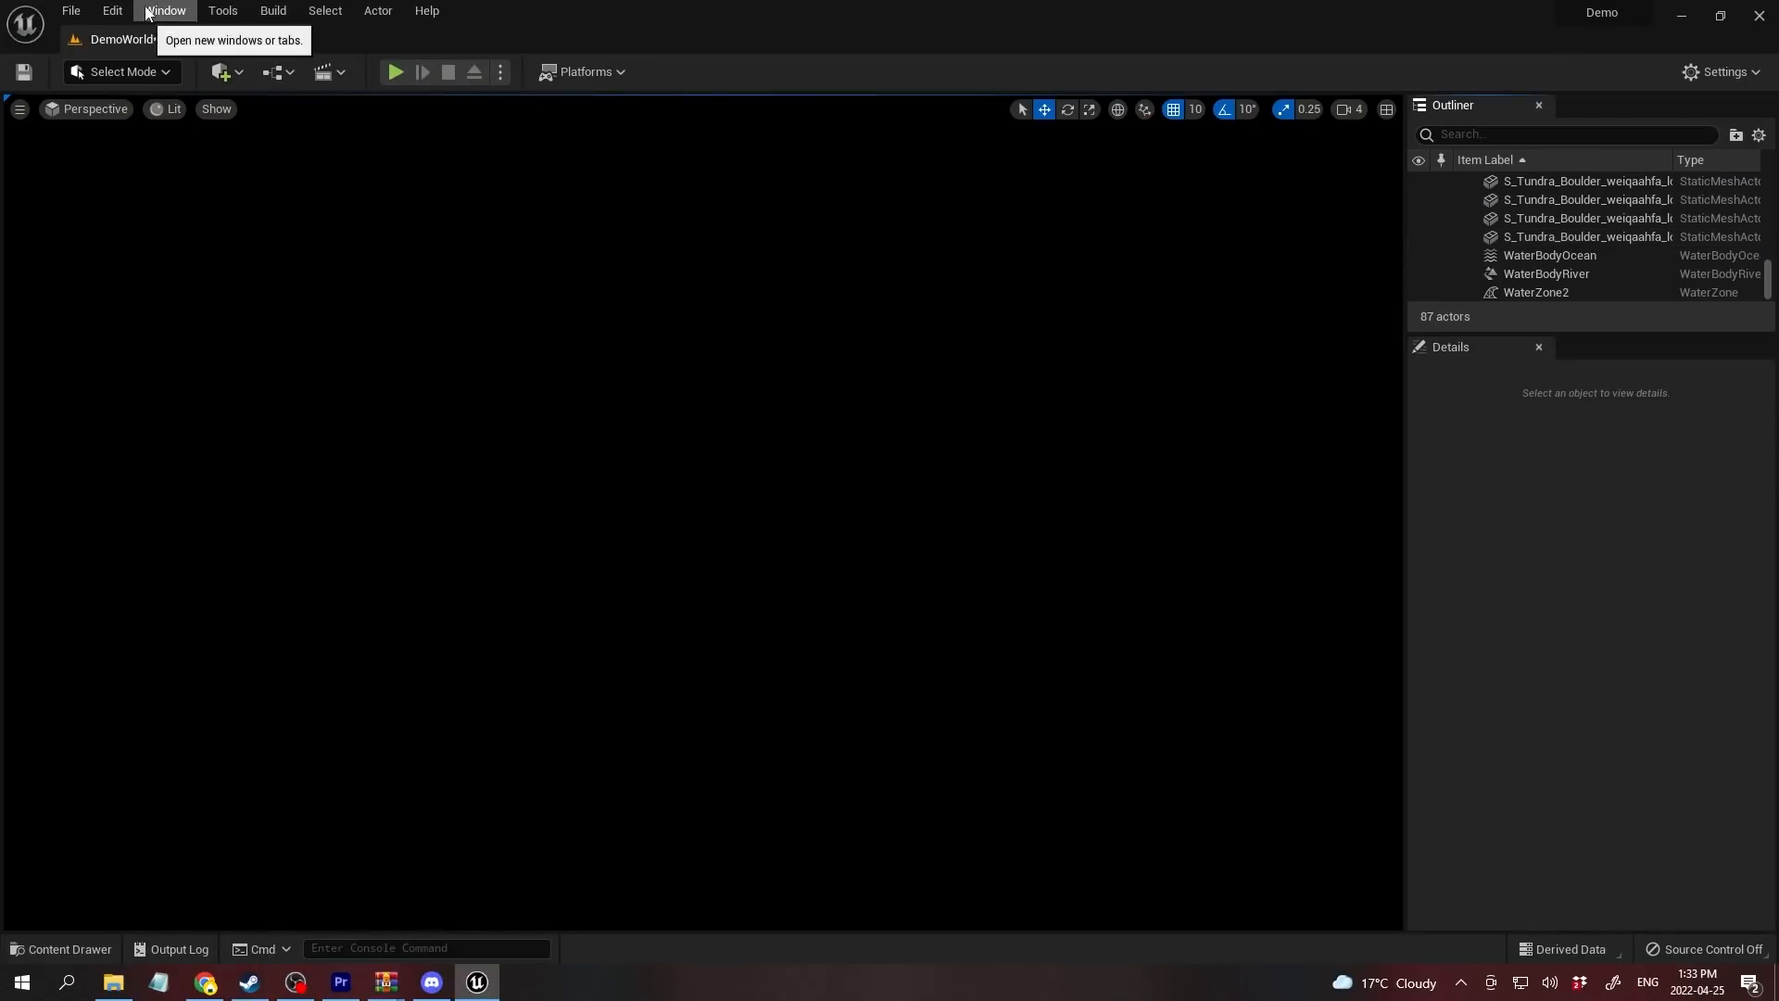
left_click(148, 13)
left_click(210, 163)
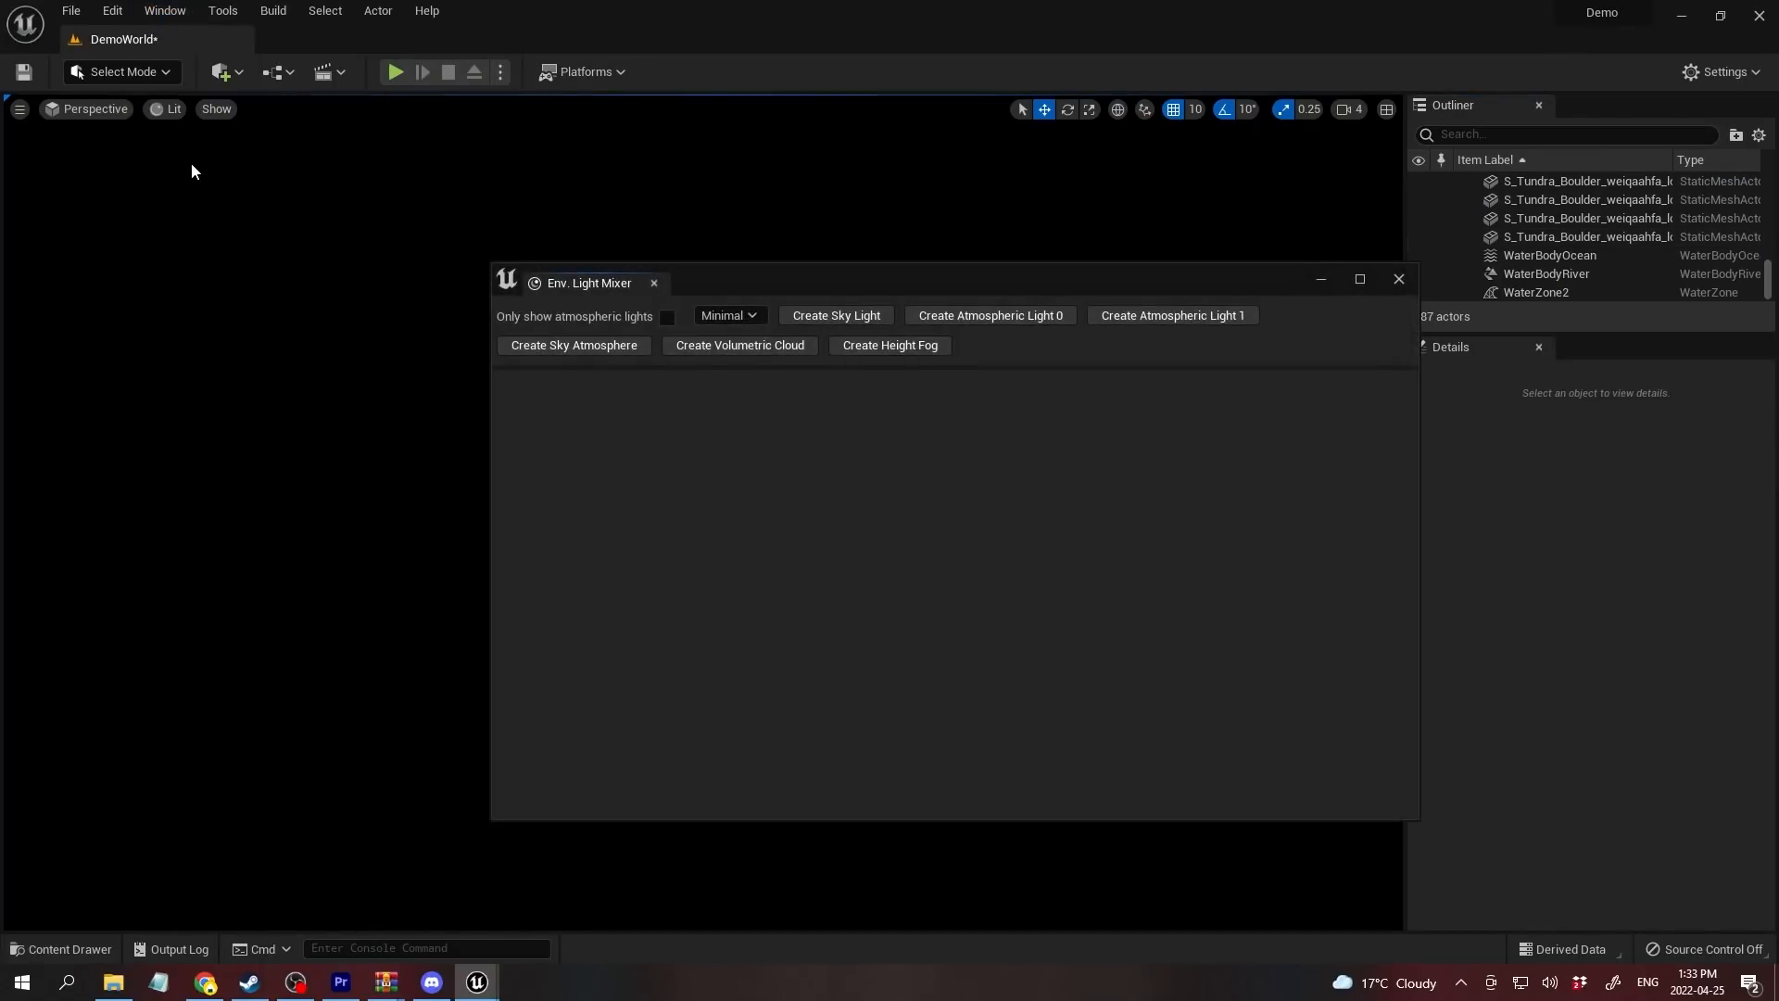
left_click(762, 345)
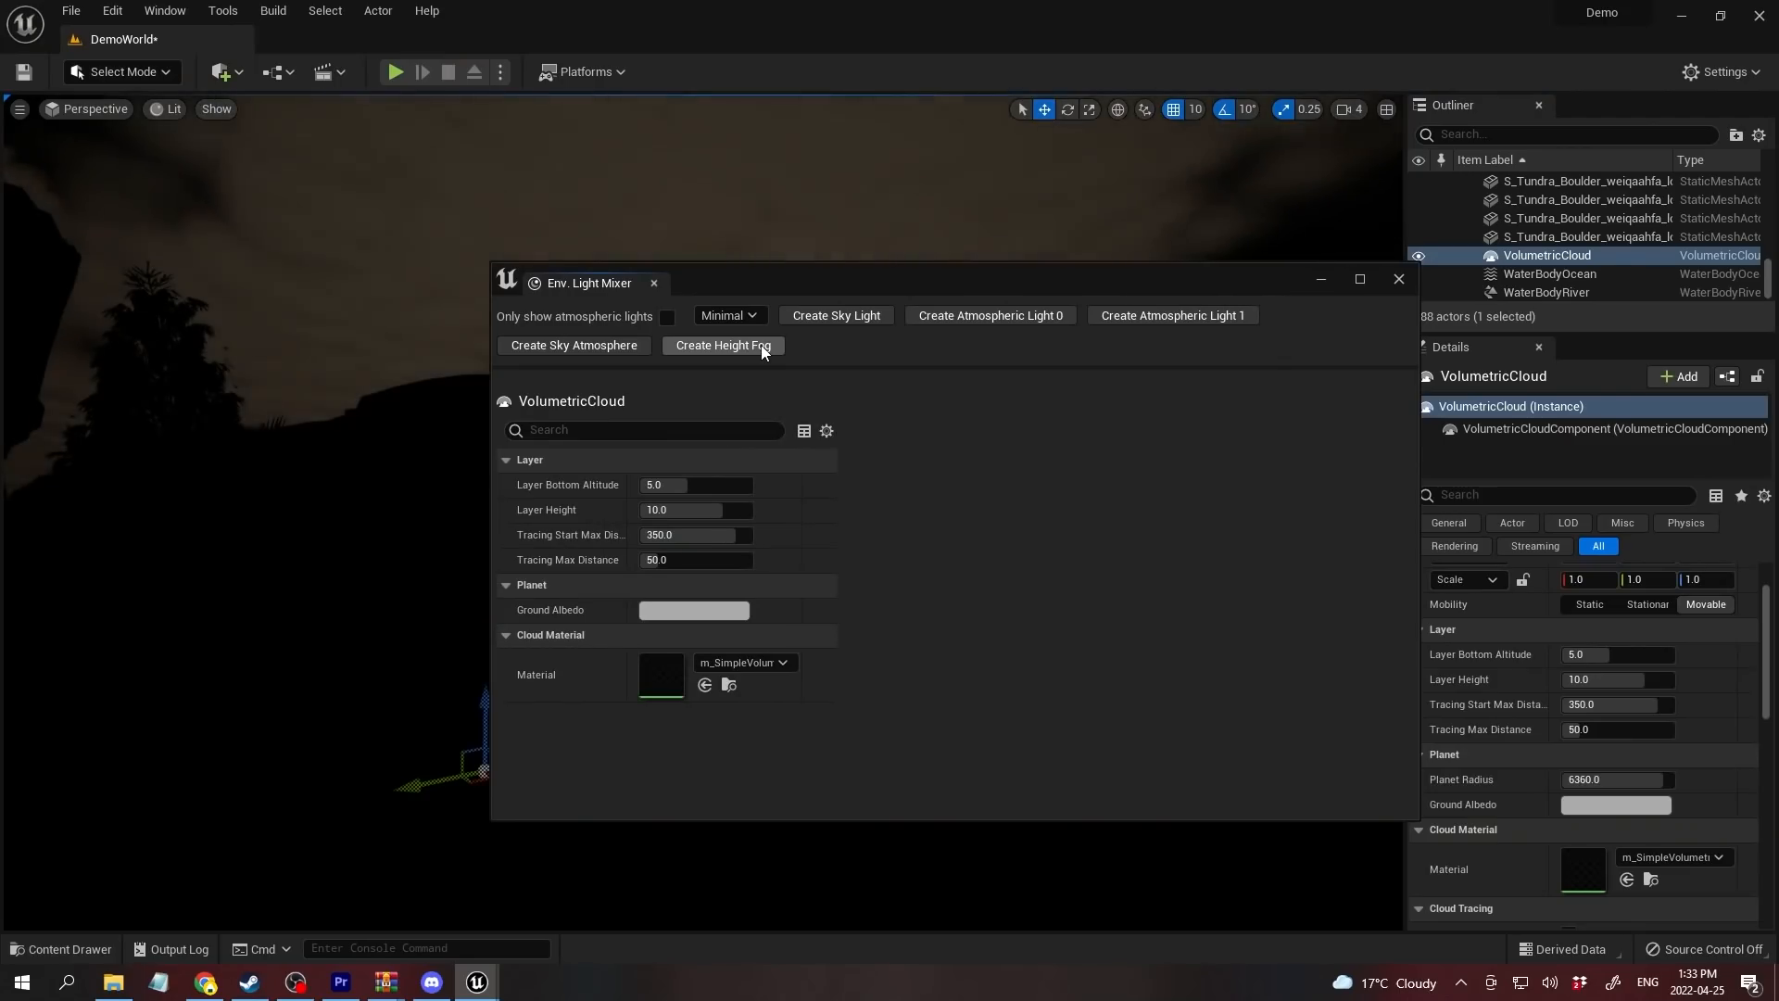
left_click(760, 345)
left_click(636, 345)
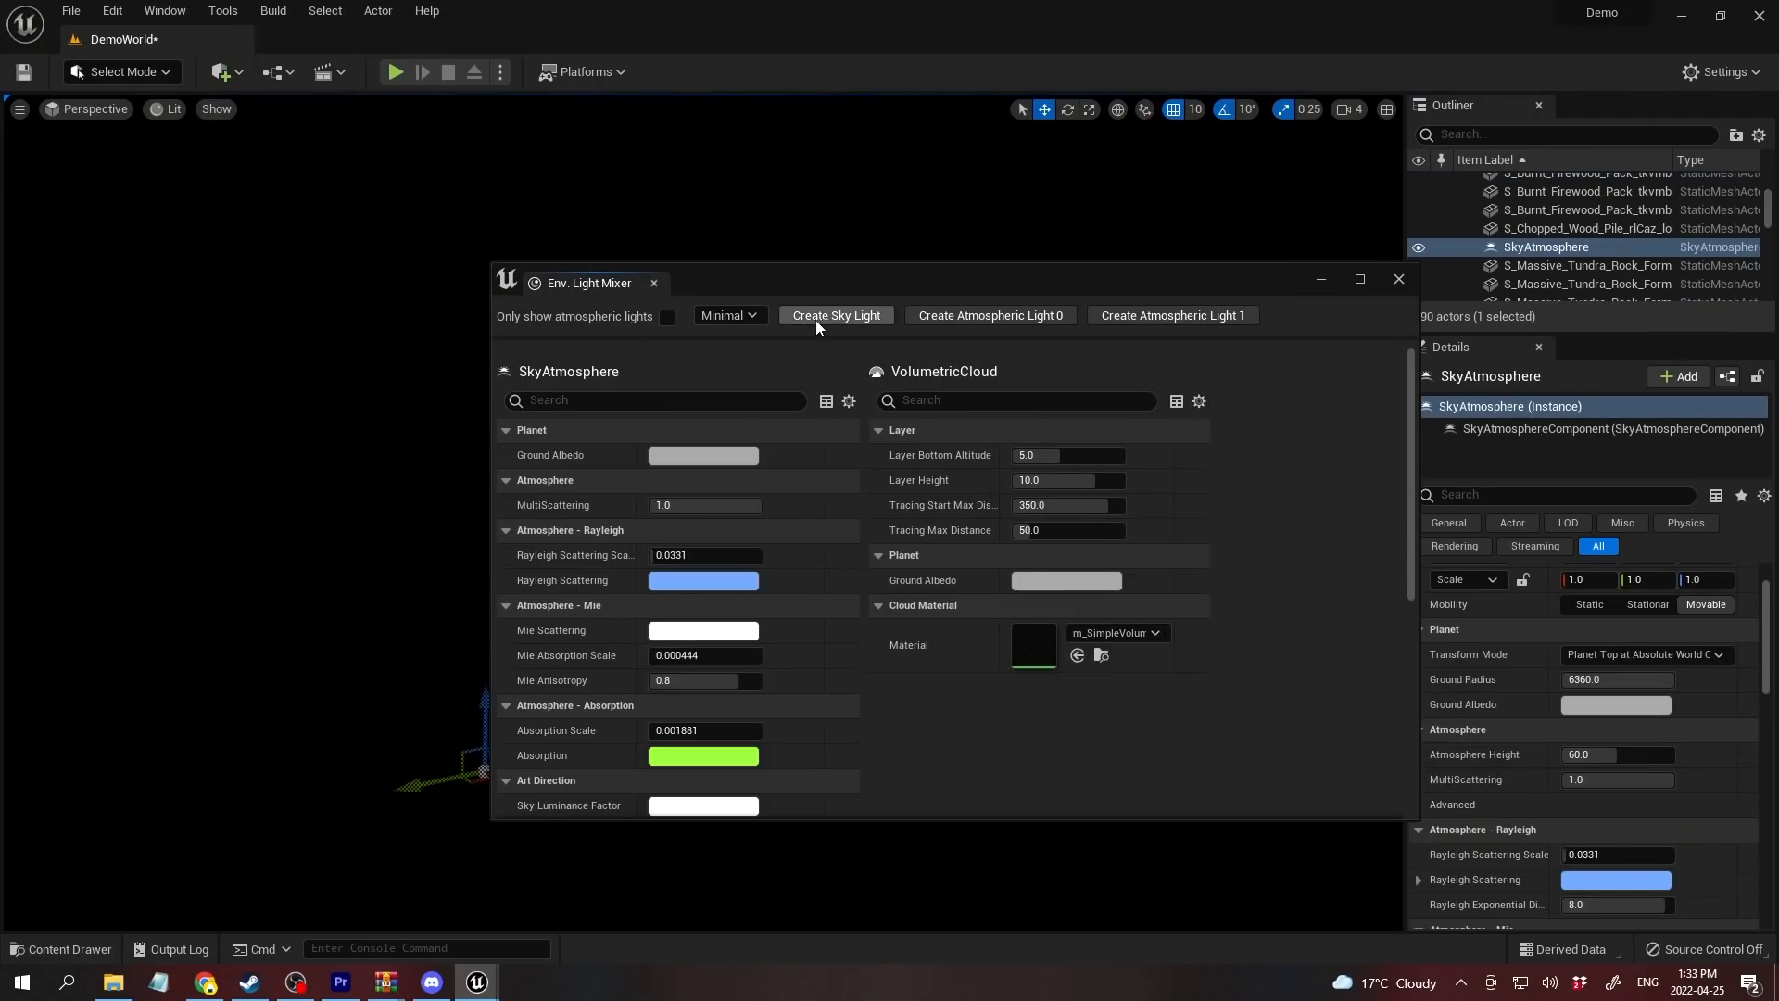
left_click(830, 319)
left_click(830, 319)
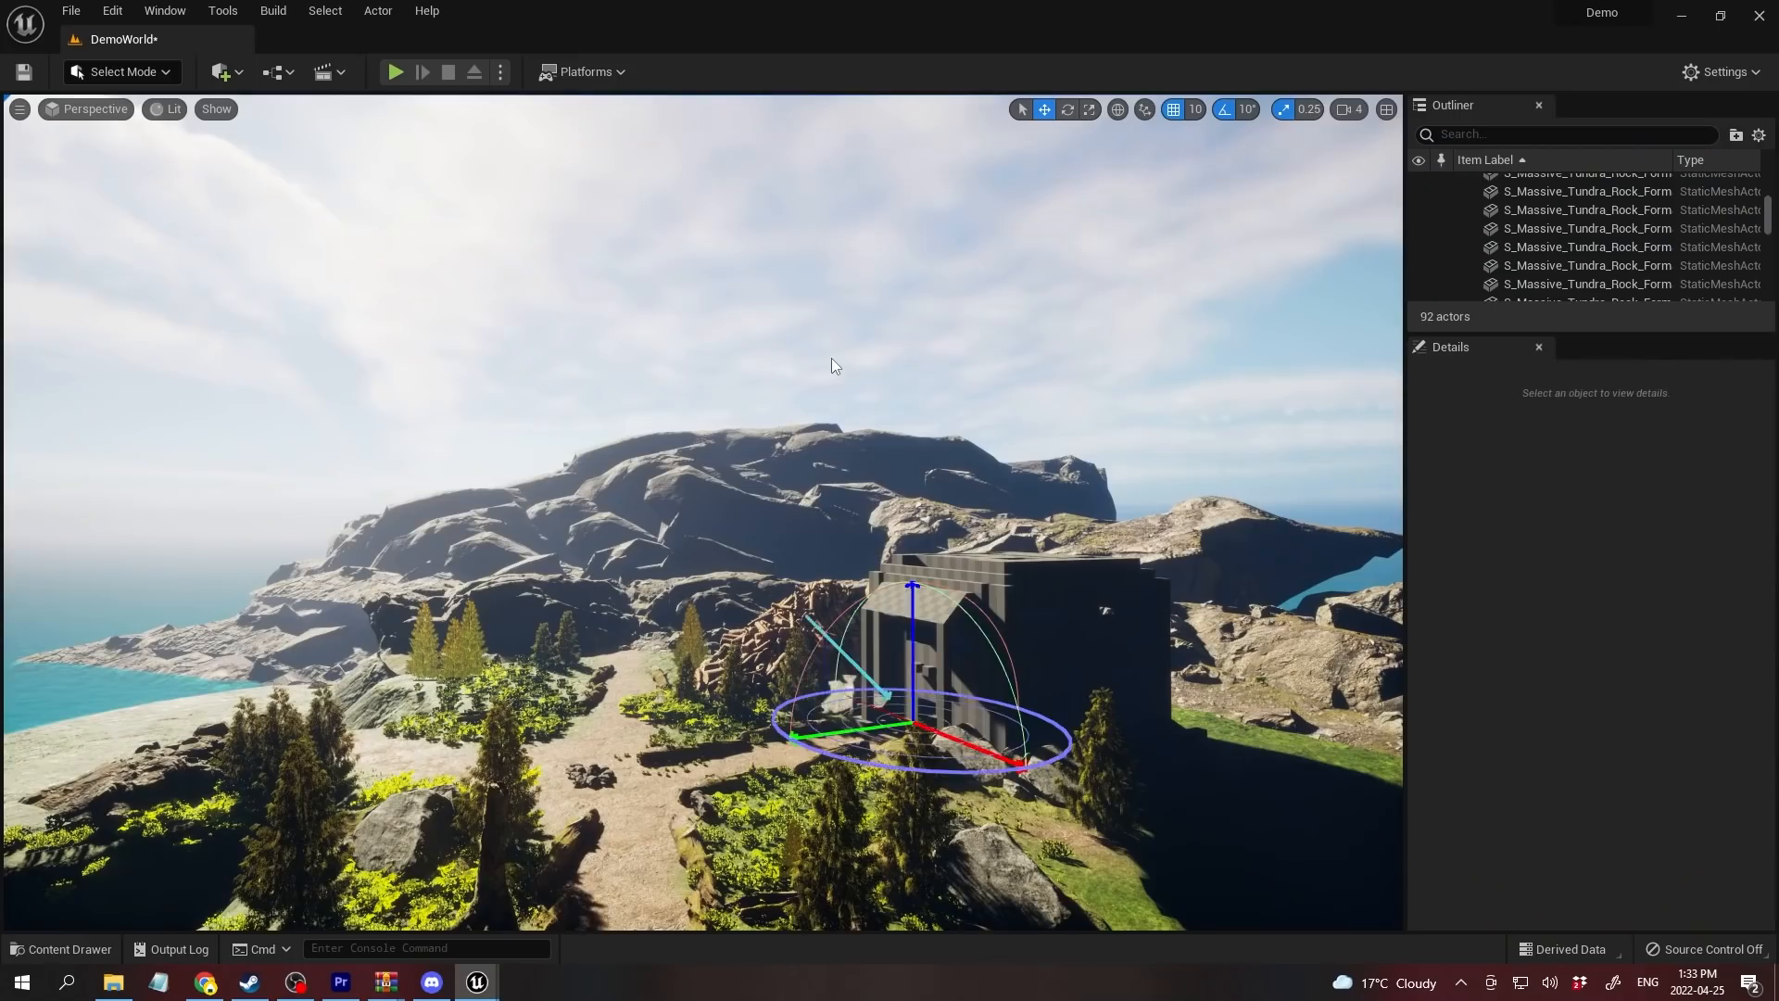
key("ctrl+l")
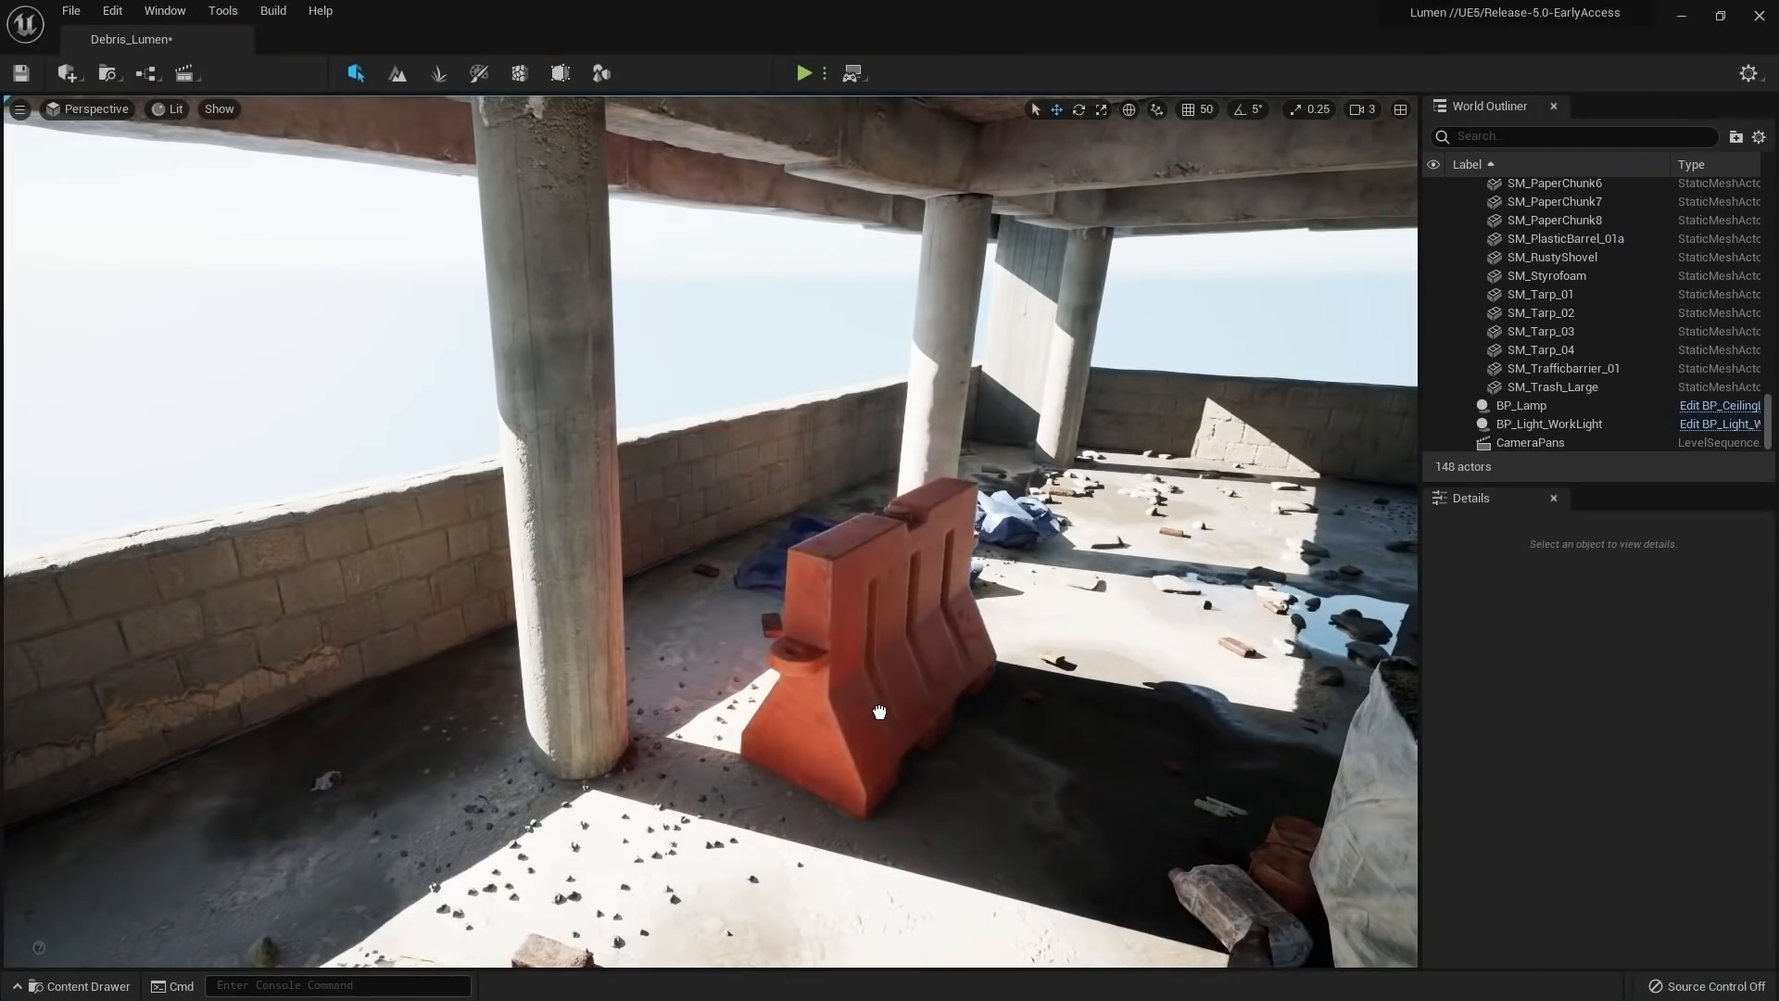
left_click_drag(888, 712, 888, 712)
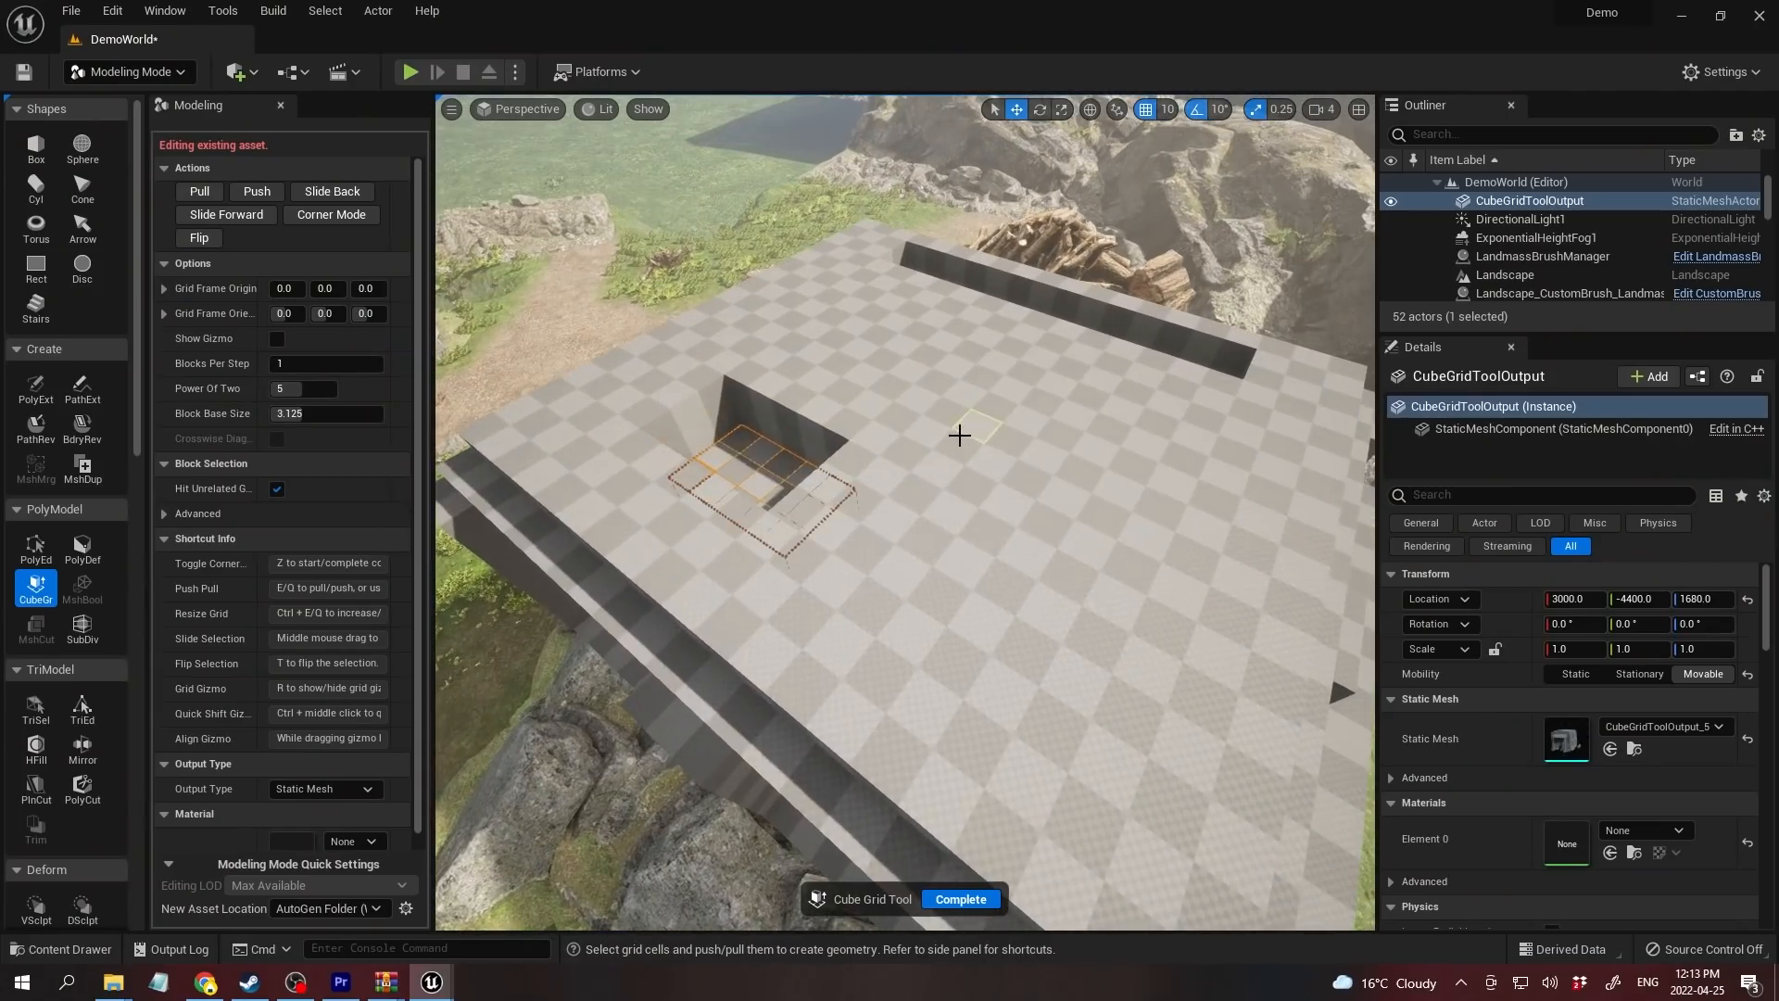
right_click_drag(960, 435, 960, 505)
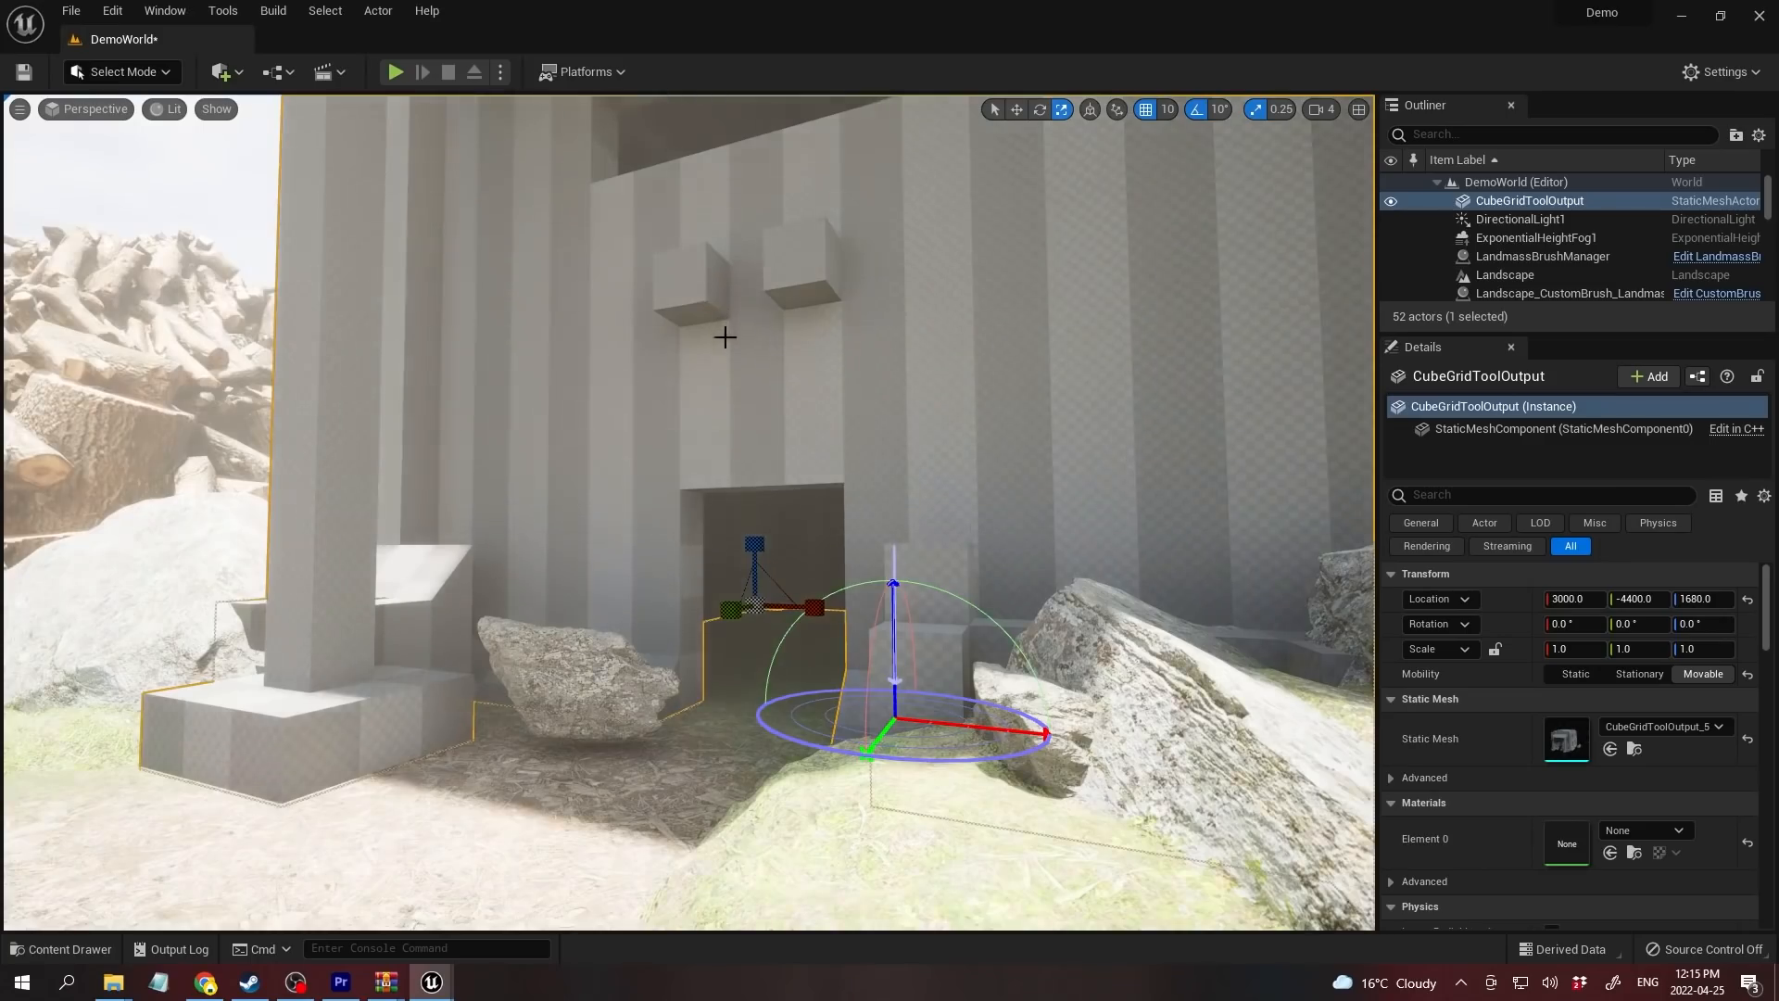
right_click_drag(723, 337, 723, 337)
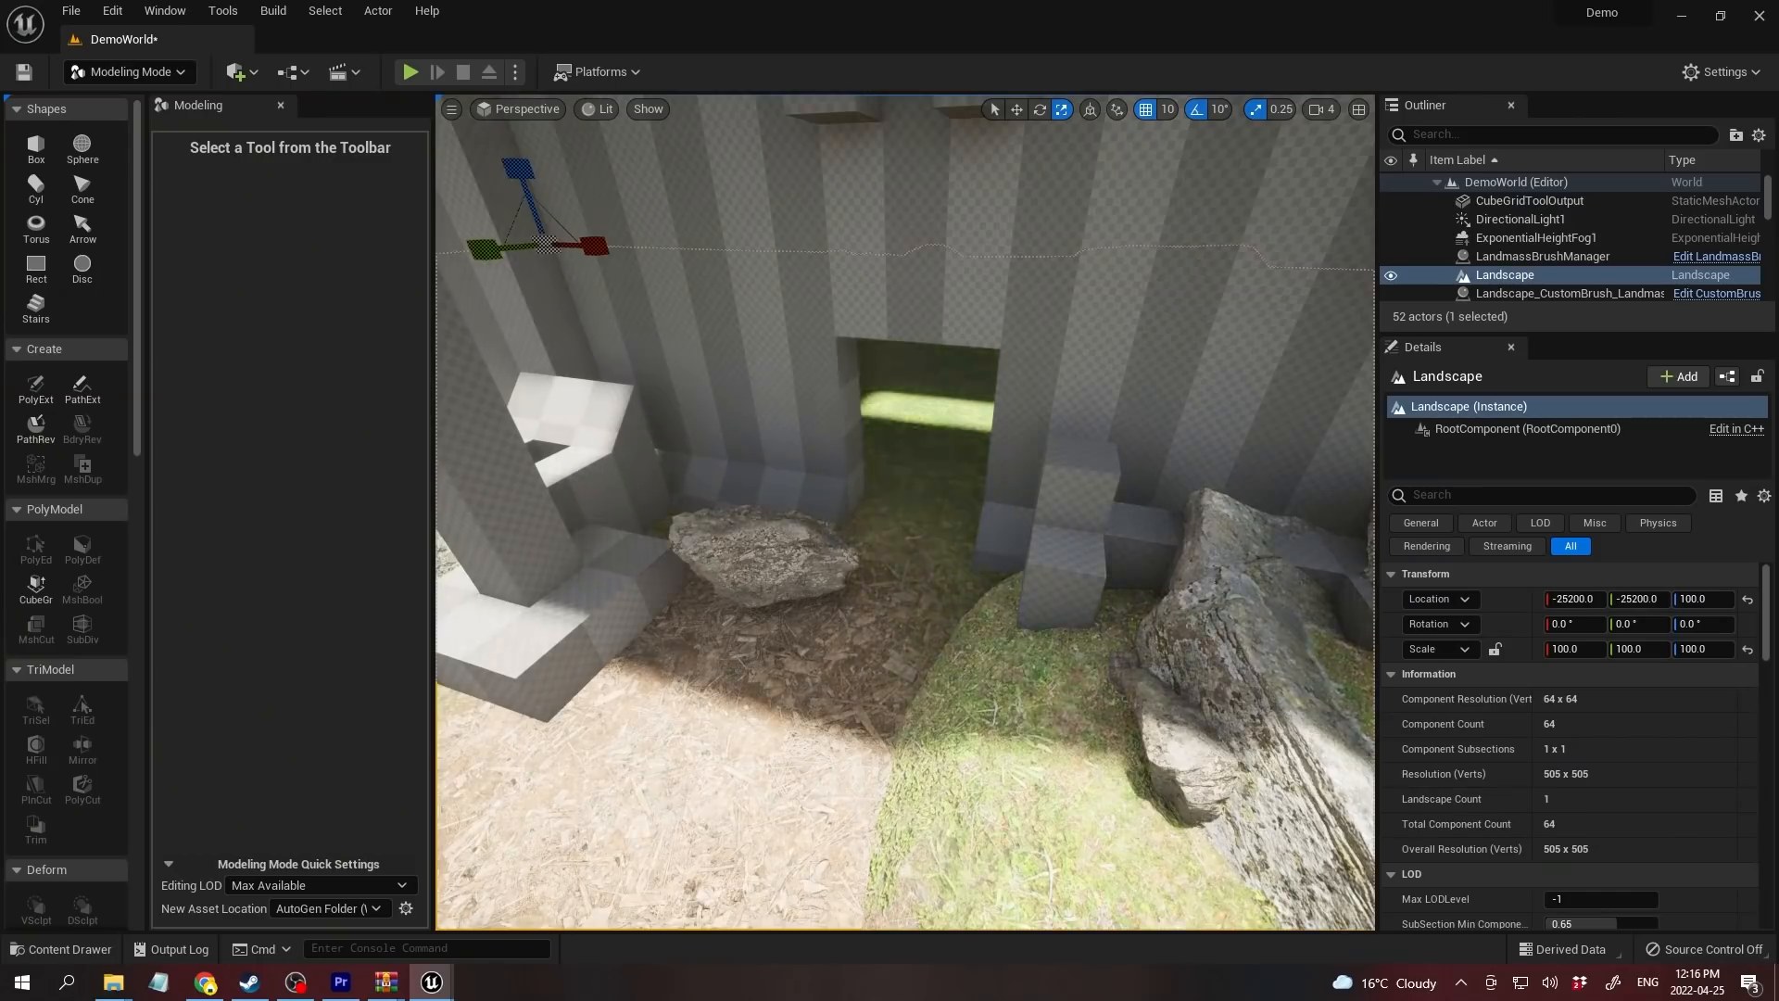
right_click_drag(905, 510, 905, 510)
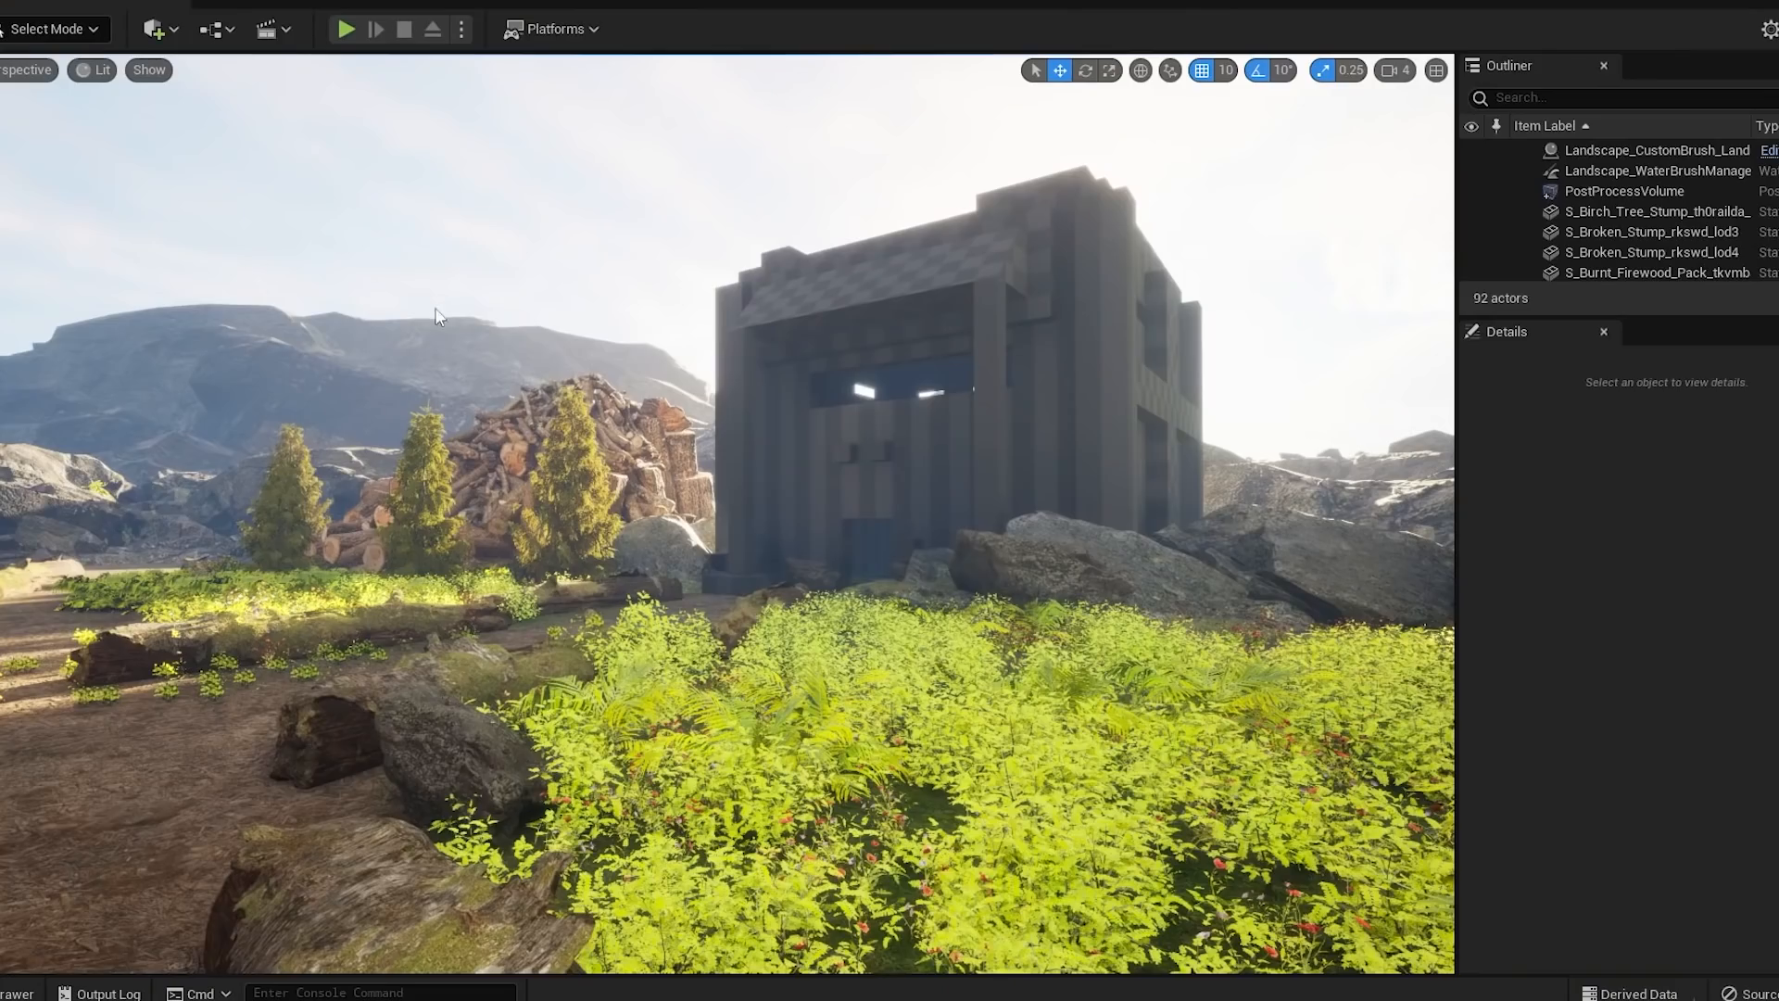
Step: Move the glowing sphere around the dark interior of the building to light different parts of the floor and walls
left_click(438, 316)
right_click_drag(438, 316, 439, 316)
right_click_drag(734, 454, 734, 453)
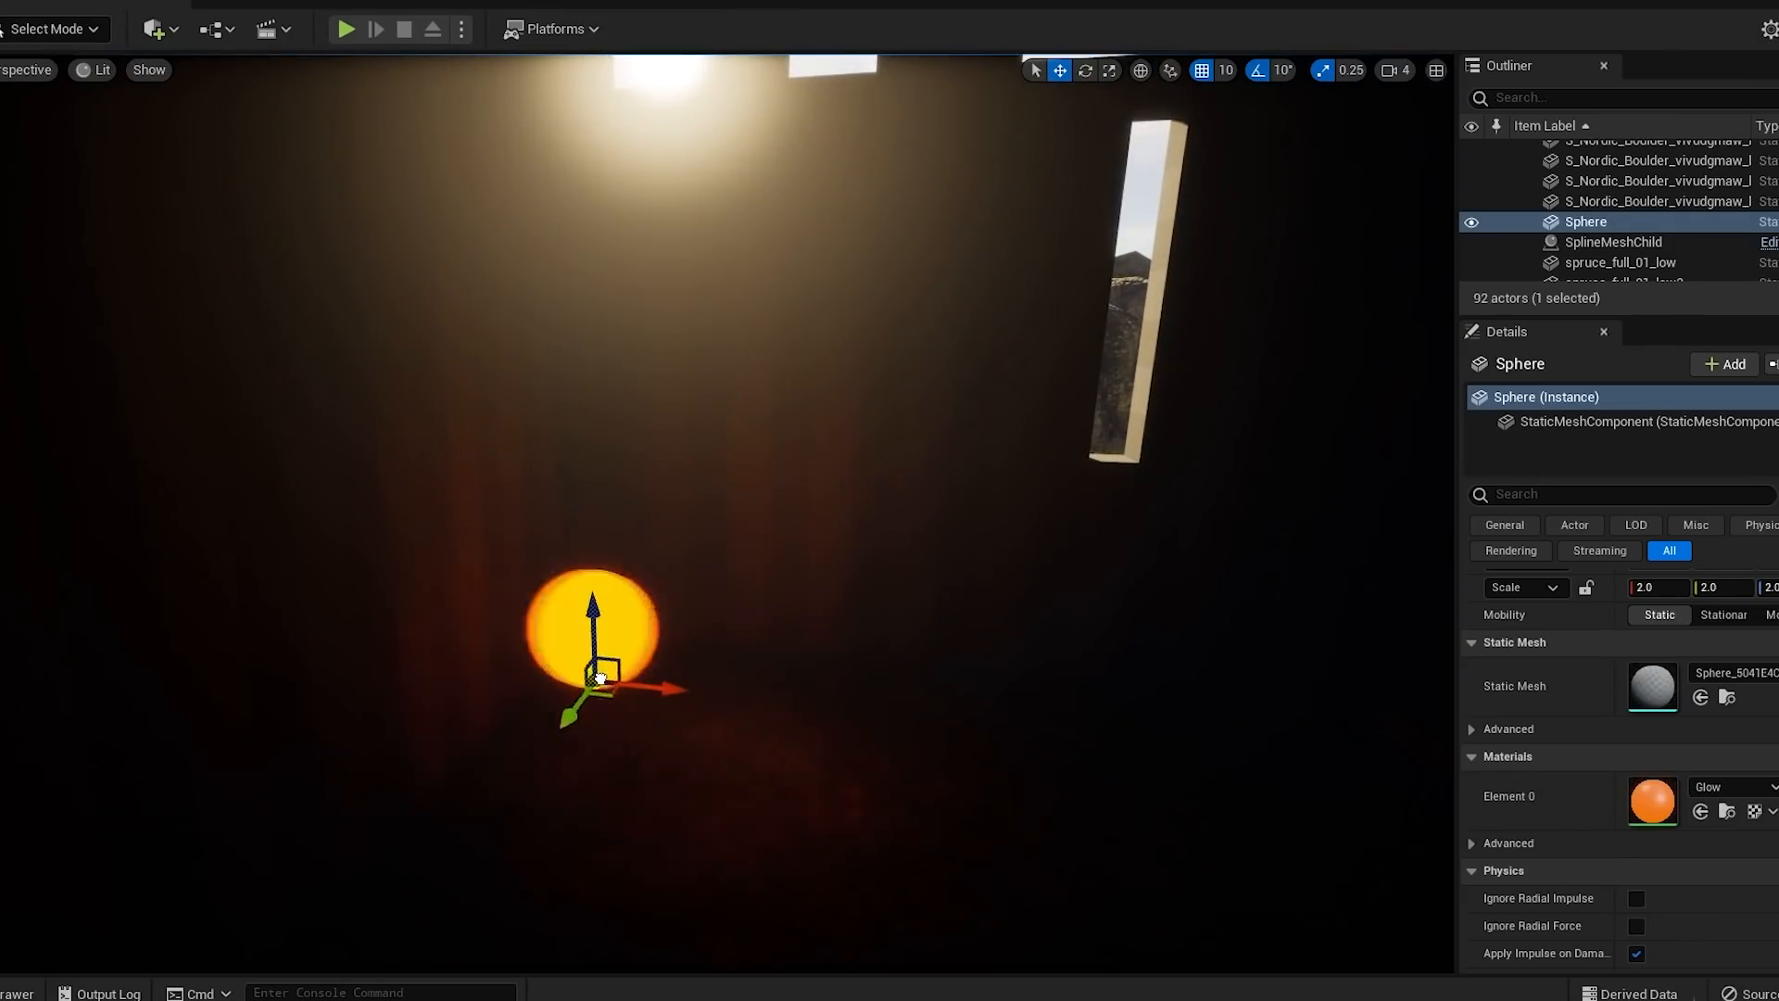
left_click_drag(601, 679, 851, 555)
left_click_drag(1054, 737, 654, 786)
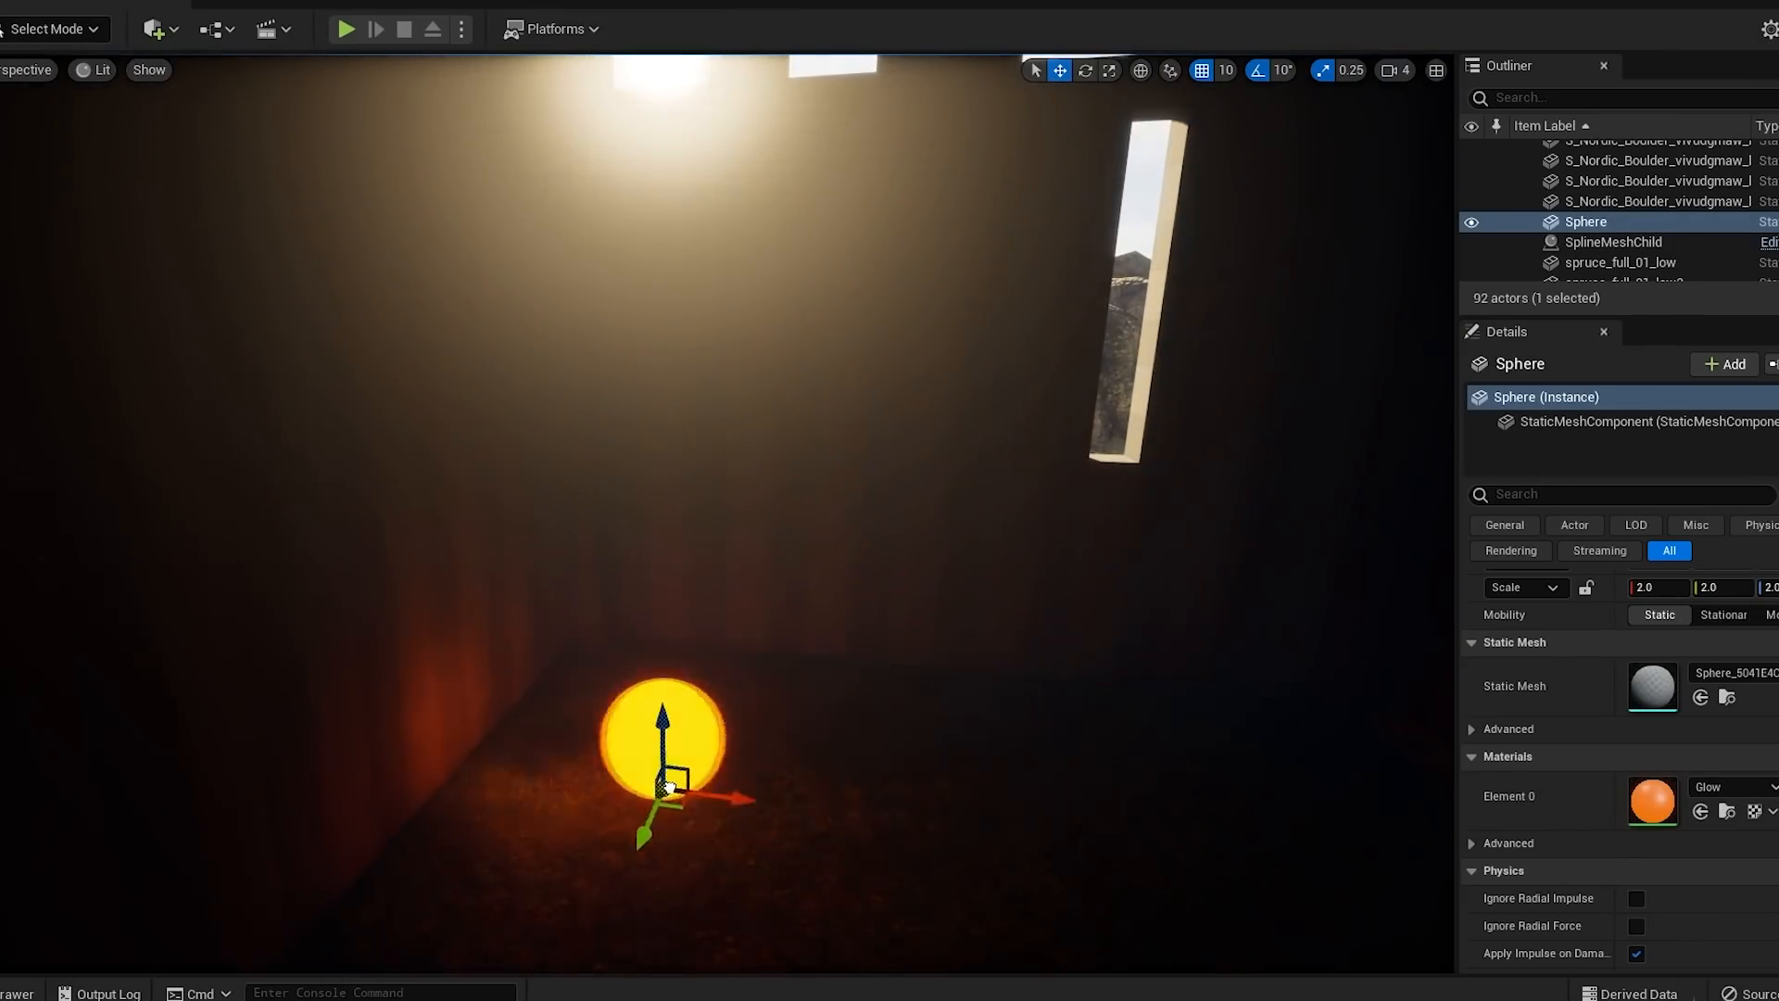
right_click_drag(971, 654, 971, 653)
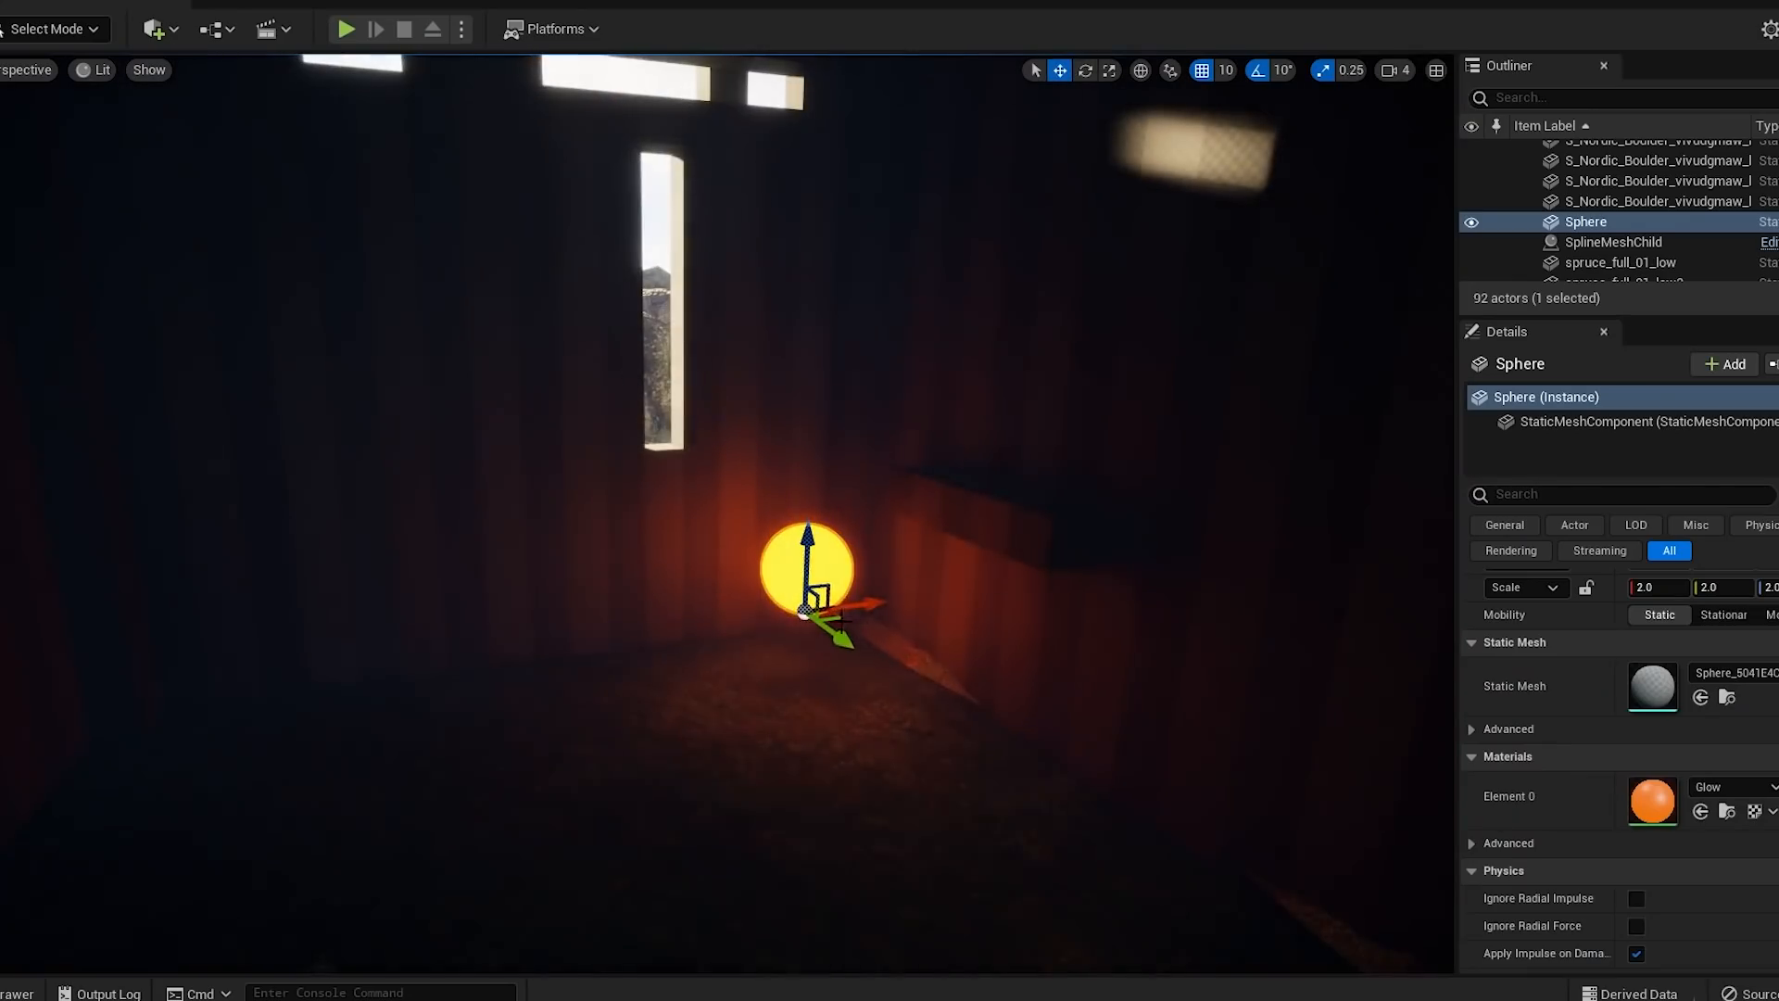
left_click_drag(654, 657, 874, 605)
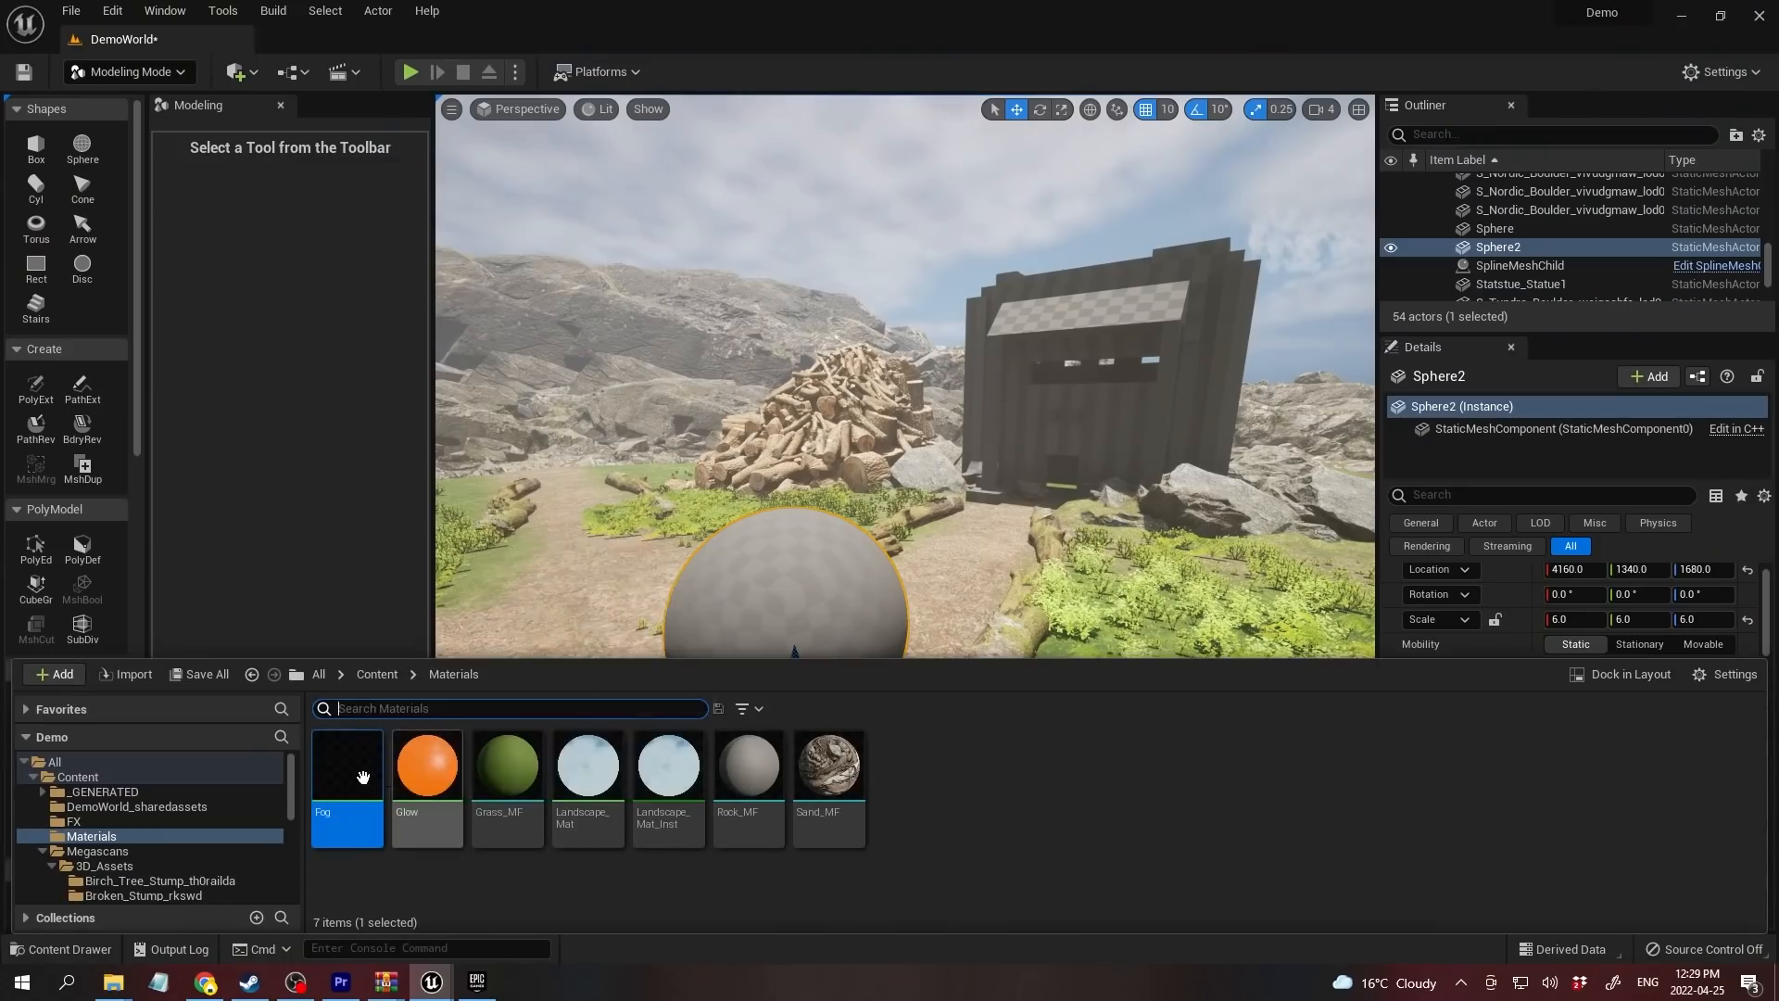
Step: Apply the Fog material to the large sphere on the dirt path in front of the building
left_click_drag(362, 776, 473, 697)
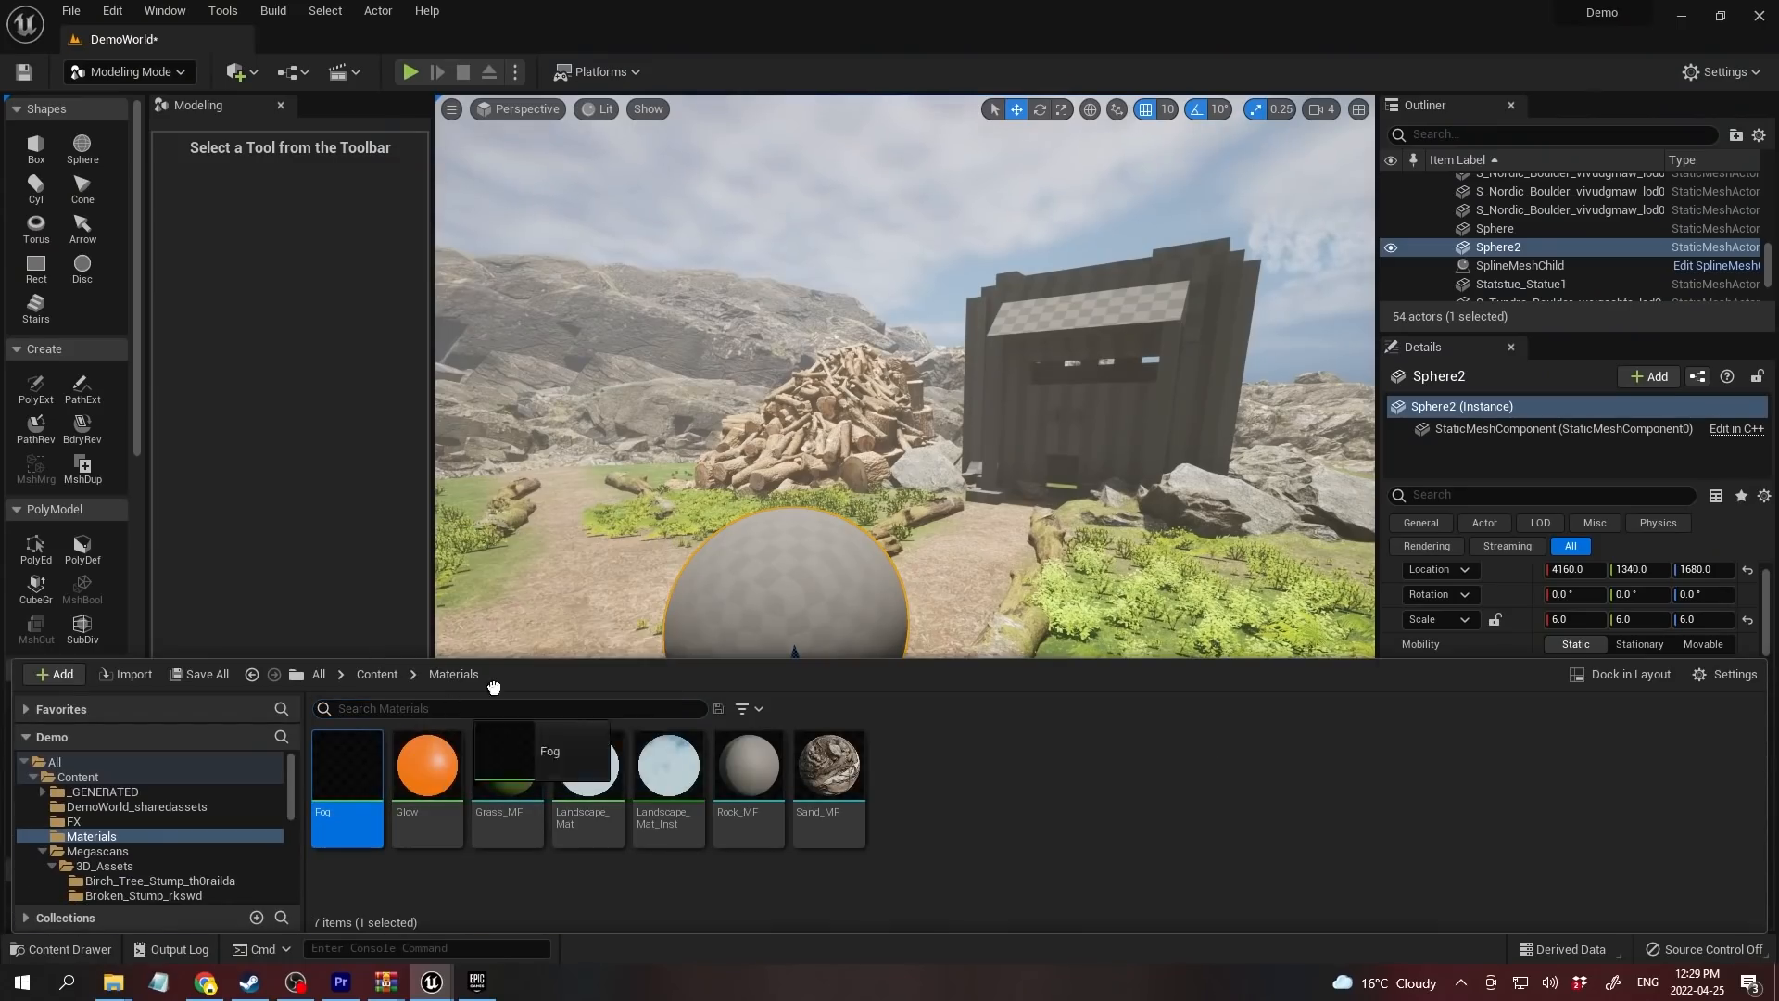
left_click_drag(789, 613, 790, 613)
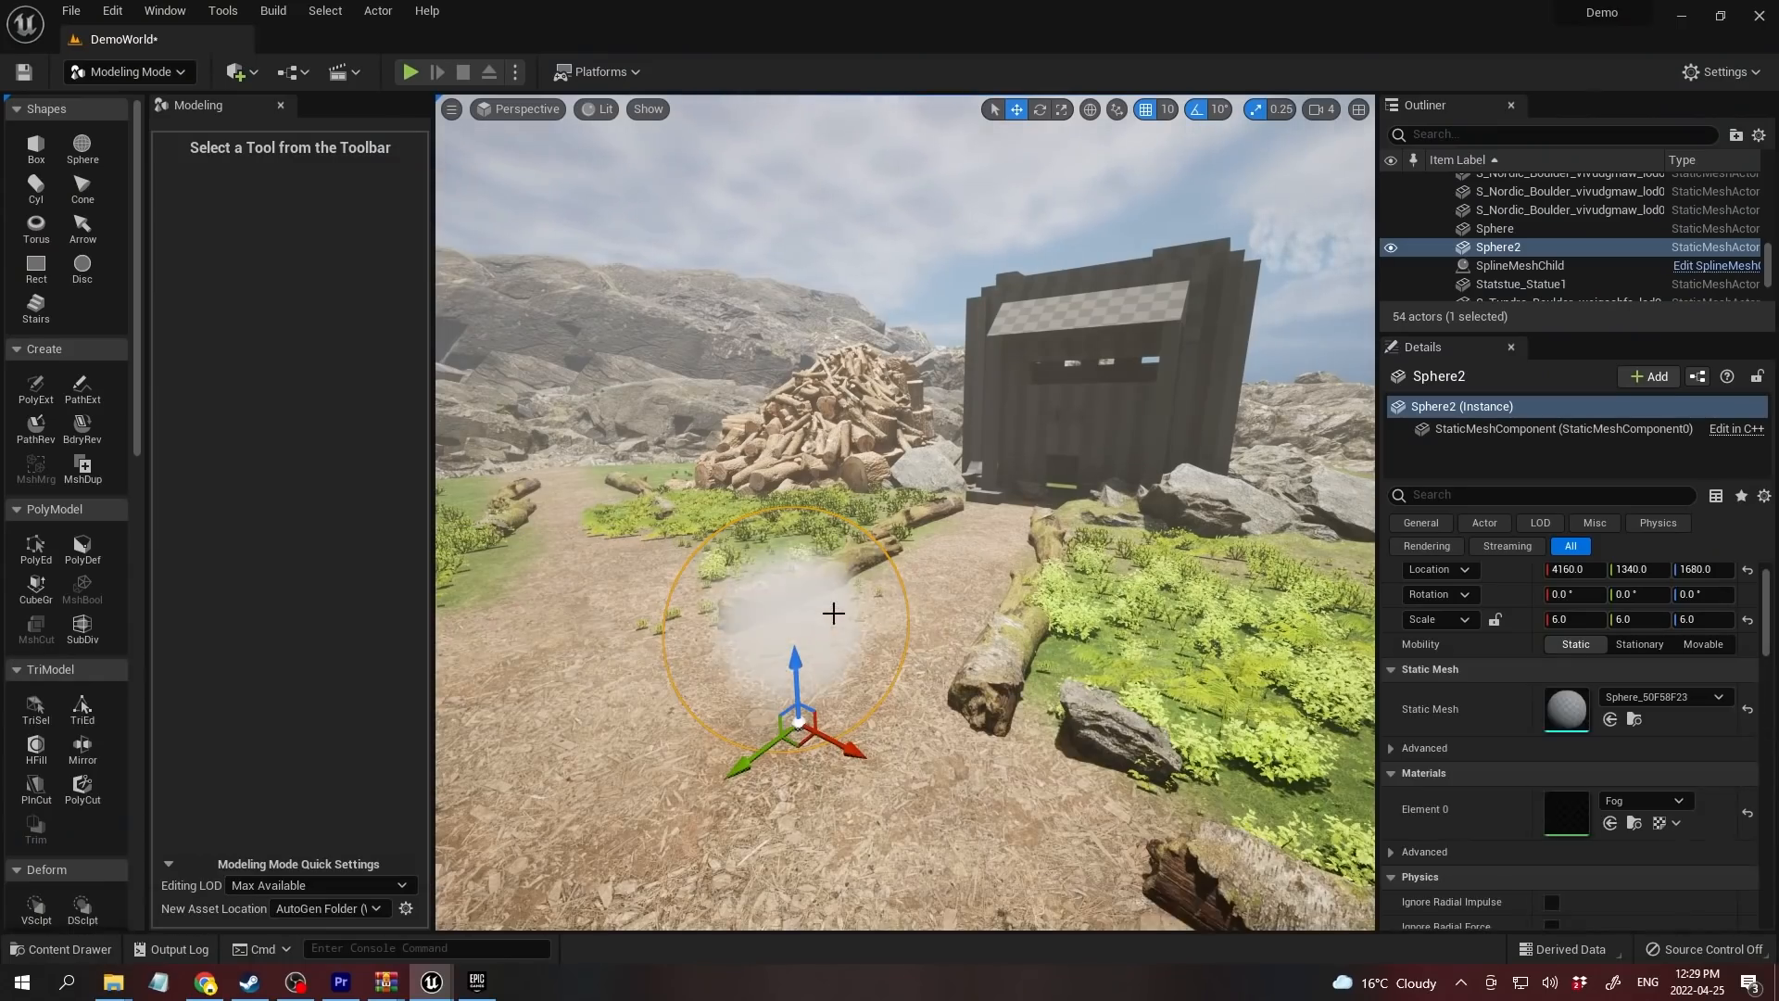
left_click(881, 243)
right_click_drag(914, 310, 973, 237)
key("w")
key("w")
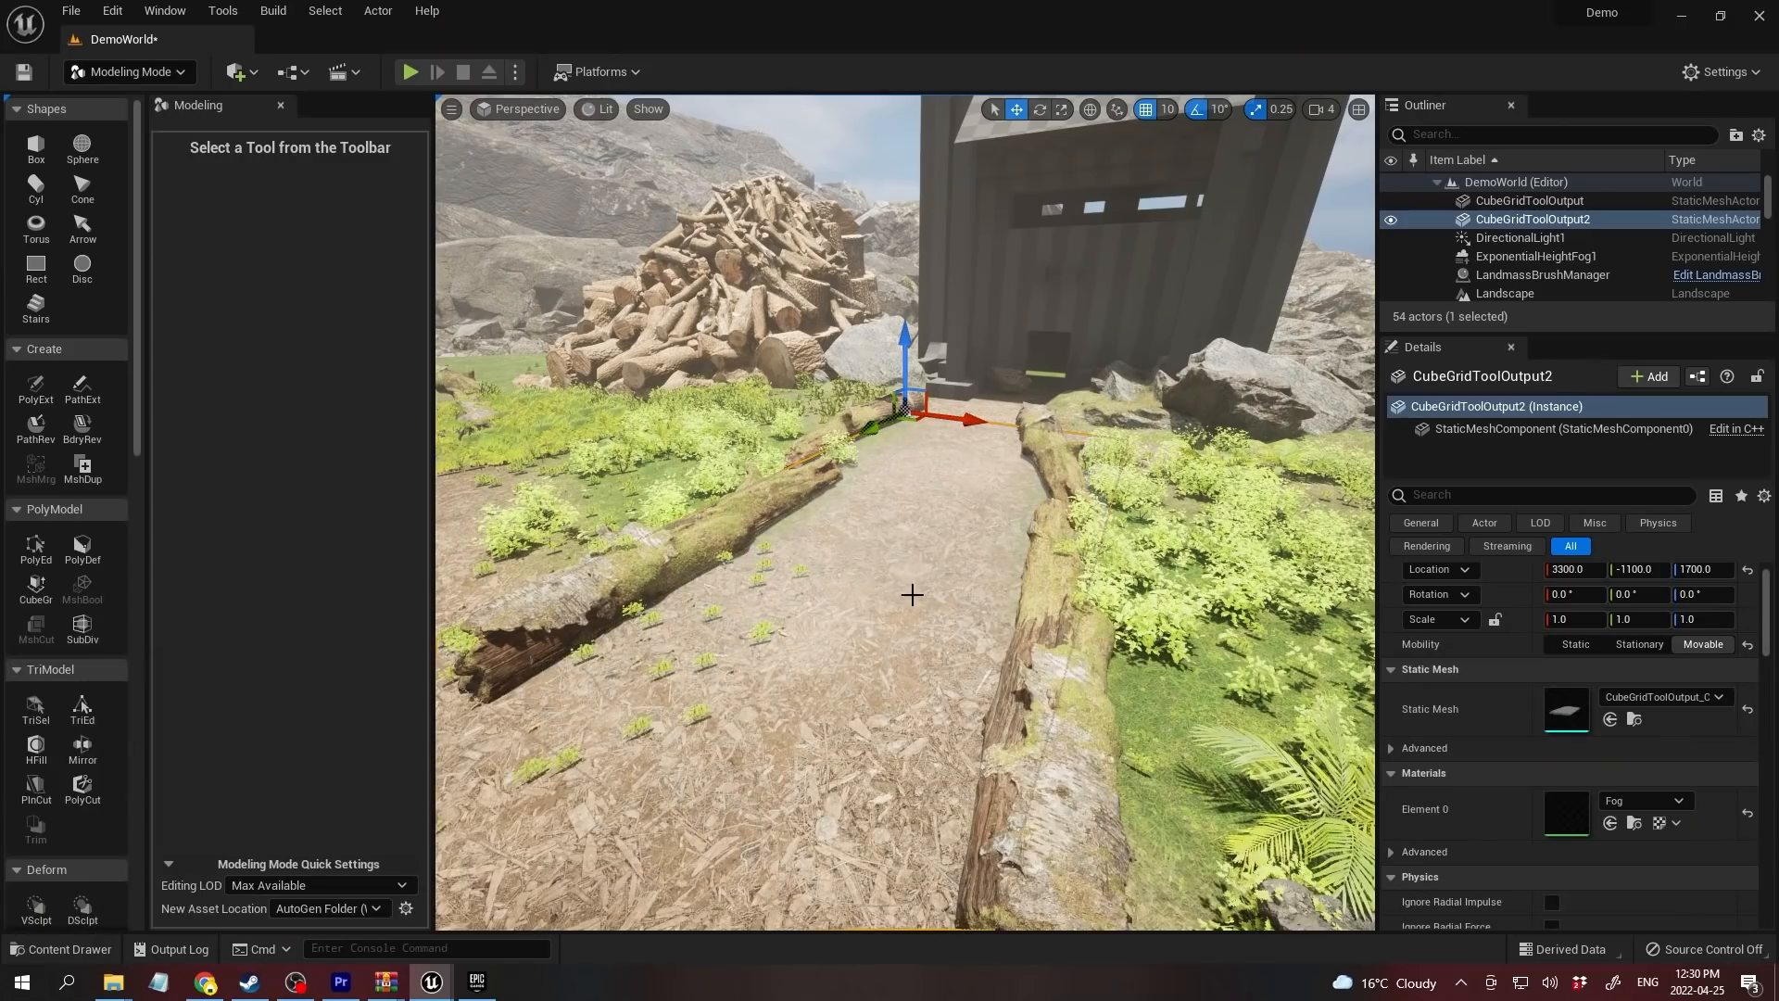
Step: Apply the Fog material to the checkered slab covering the path at the building's entrance
key("q")
right_click_drag(905, 513, 904, 408)
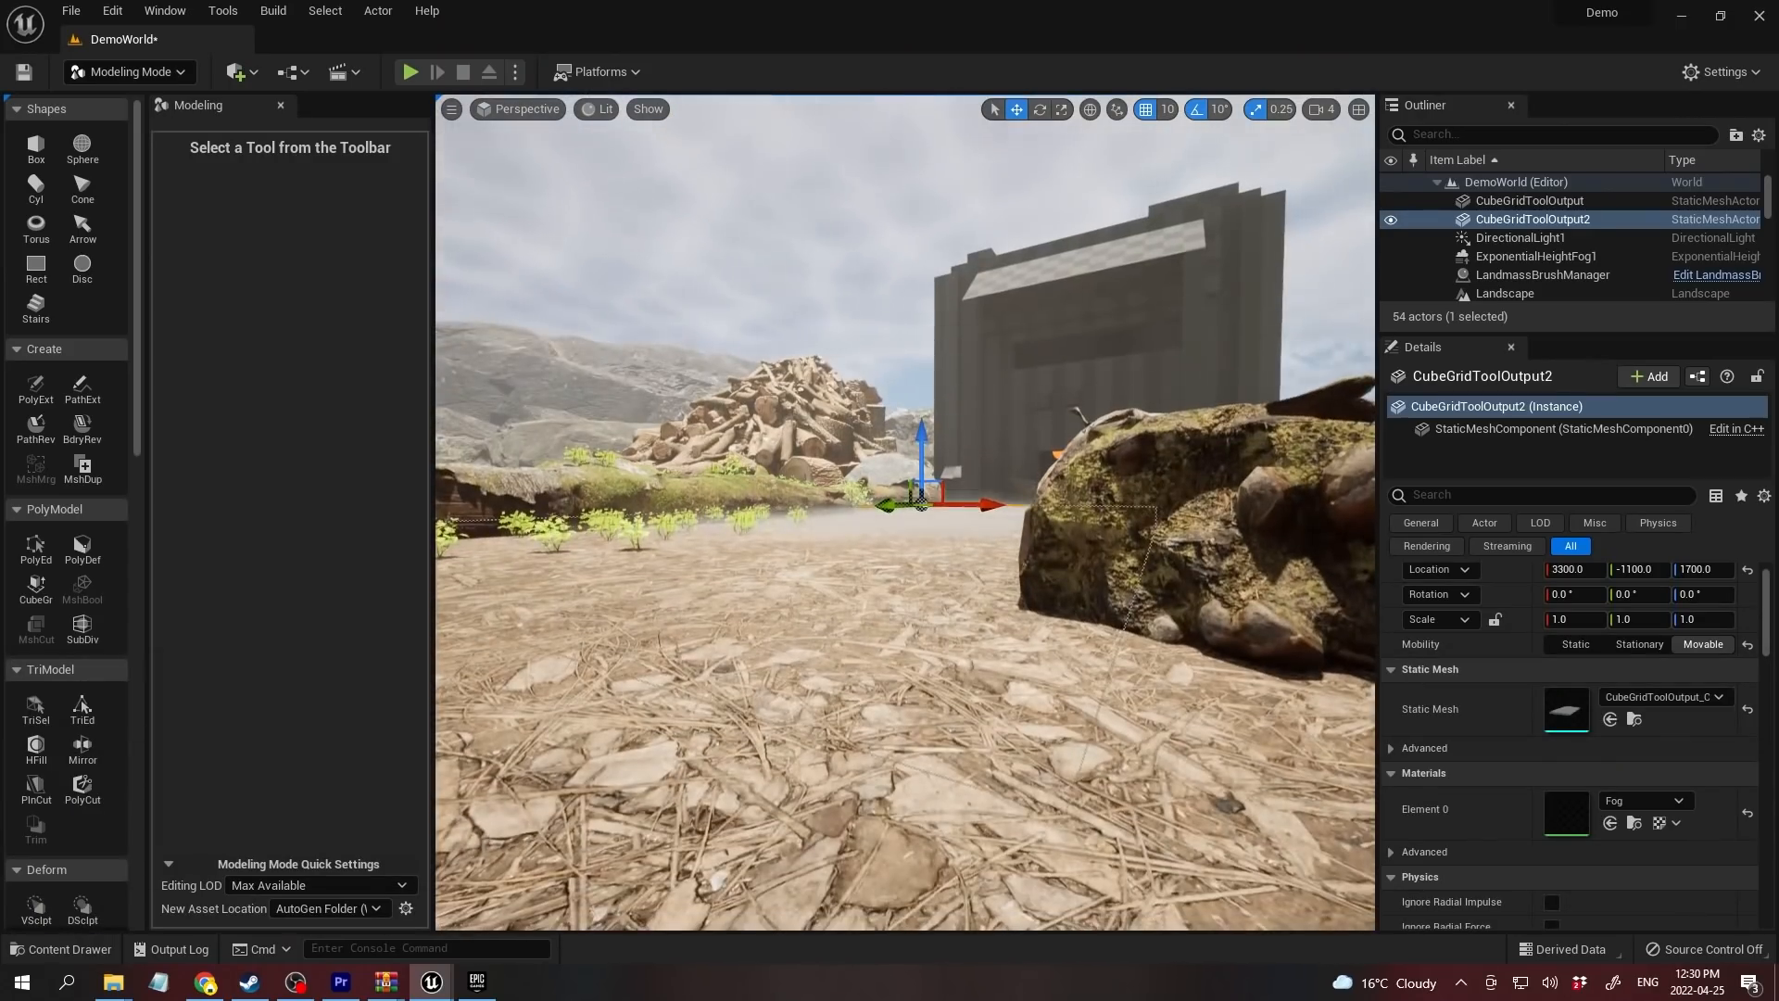
left_click(843, 225)
key("w")
right_click_drag(844, 224, 843, 278)
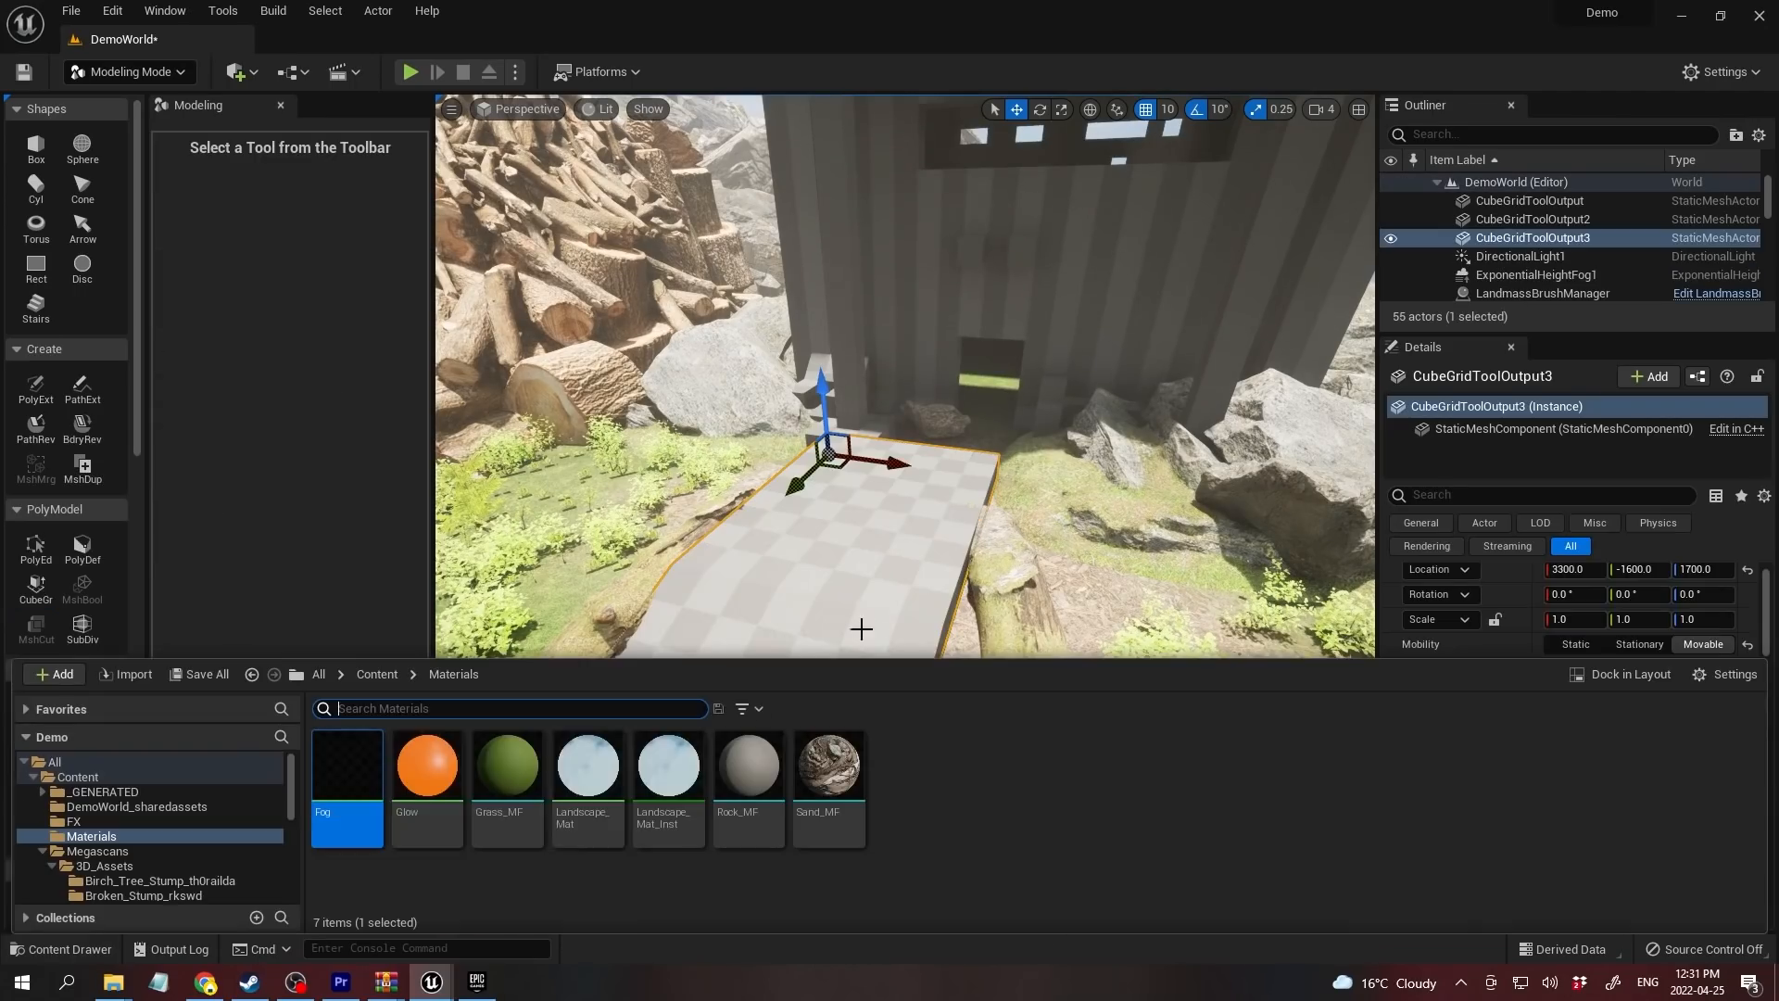
left_click_drag(375, 768, 811, 542)
right_click_drag(811, 542, 701, 332)
key("s")
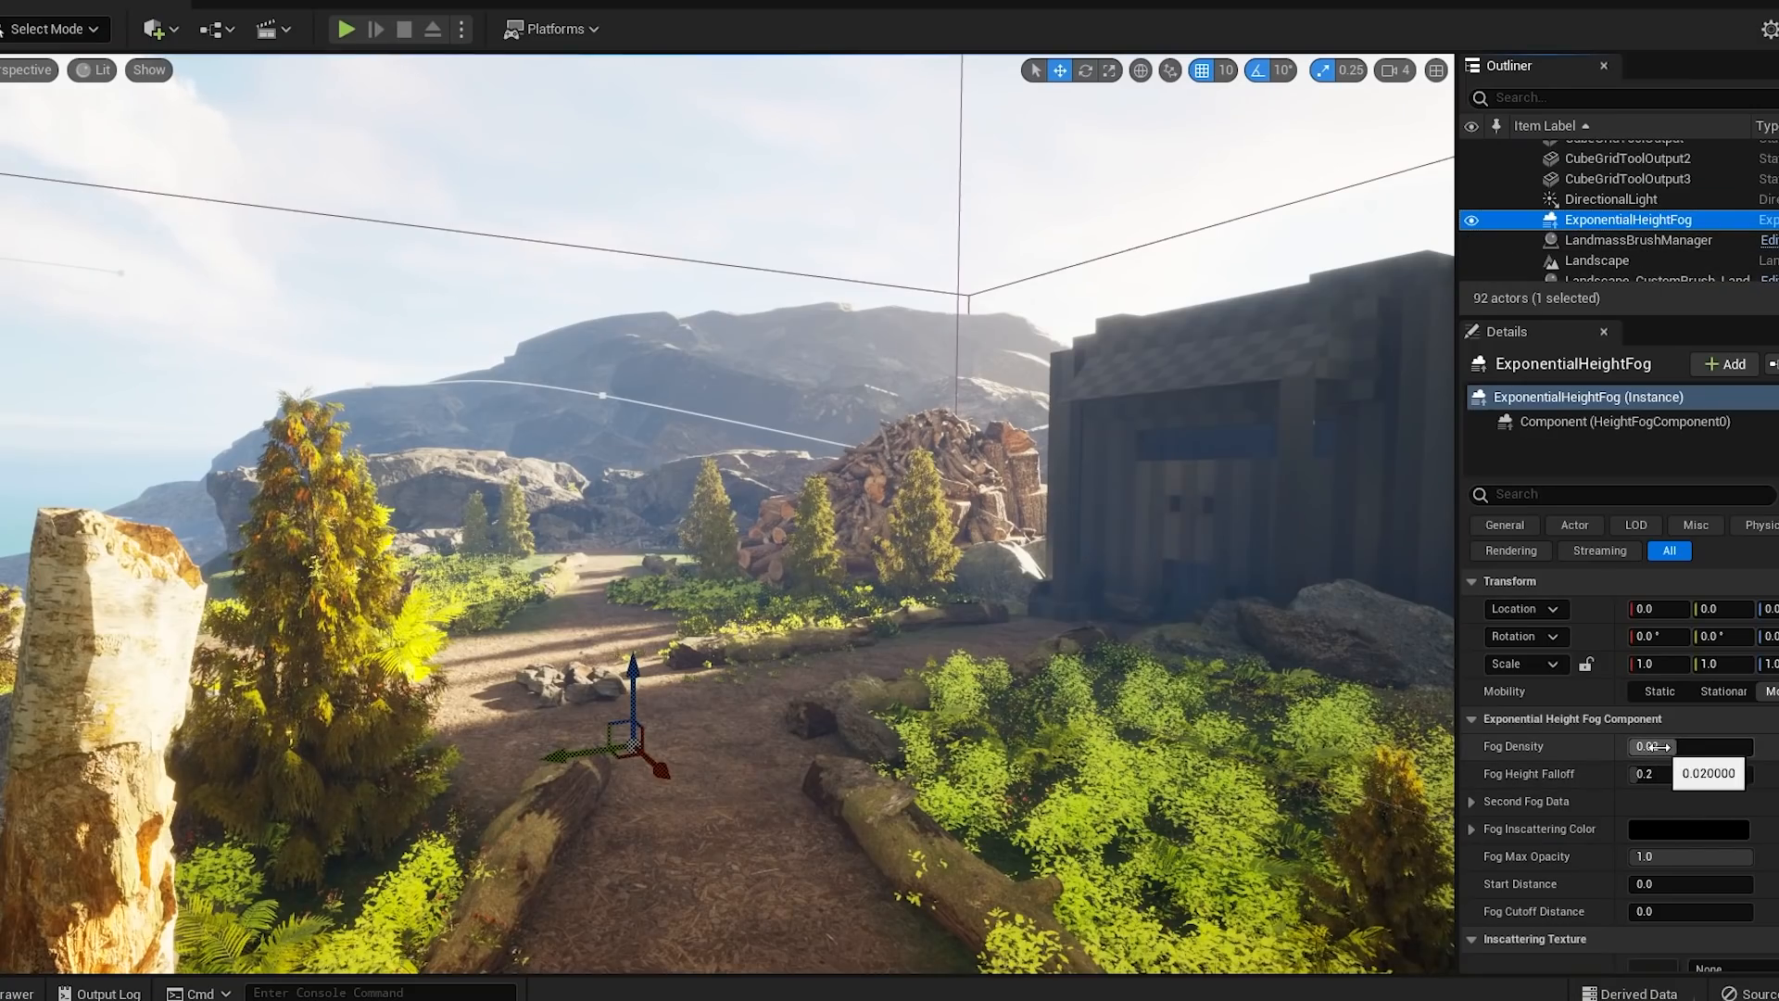
Step: Adjust the Fog Density of the exponential height fog and inspect the light shafts inside the building
left_click_drag(1686, 745, 1630, 746)
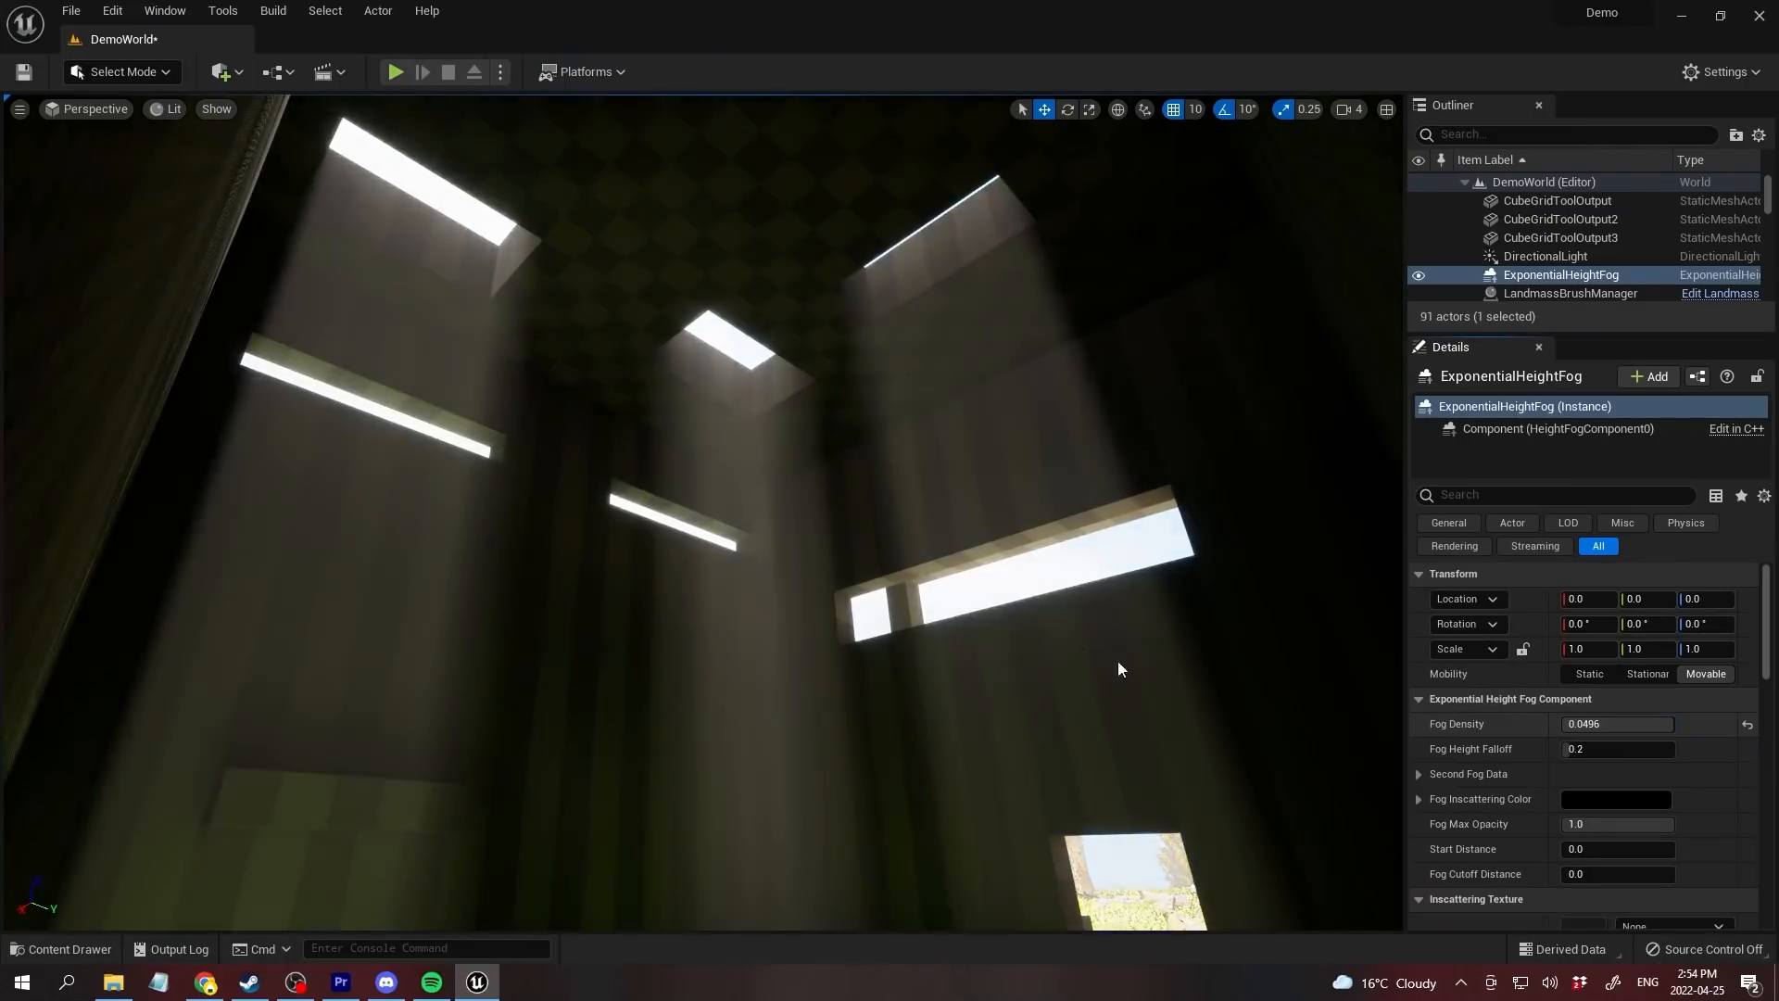
right_click_drag(1118, 669, 1390, 815)
key("w")
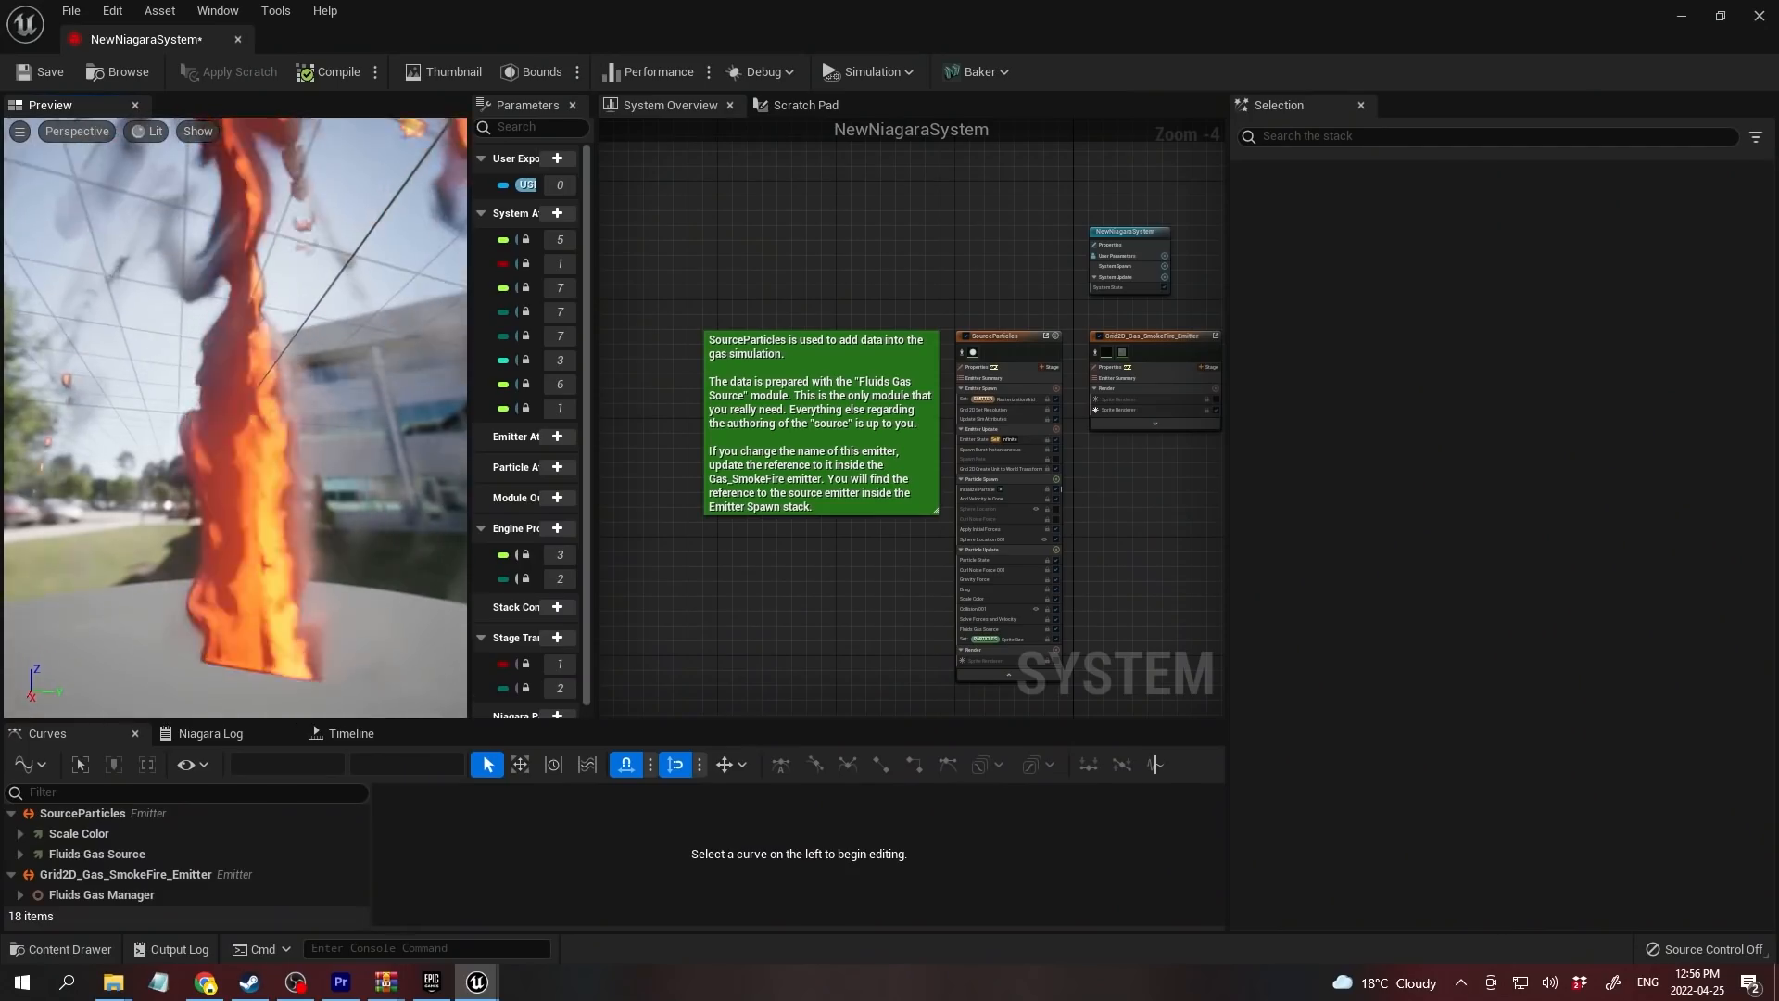
Step: Examine the gas fire simulations in the Niagara system previews and the dirt path area in the level
left_click_drag(119, 356, 119, 519)
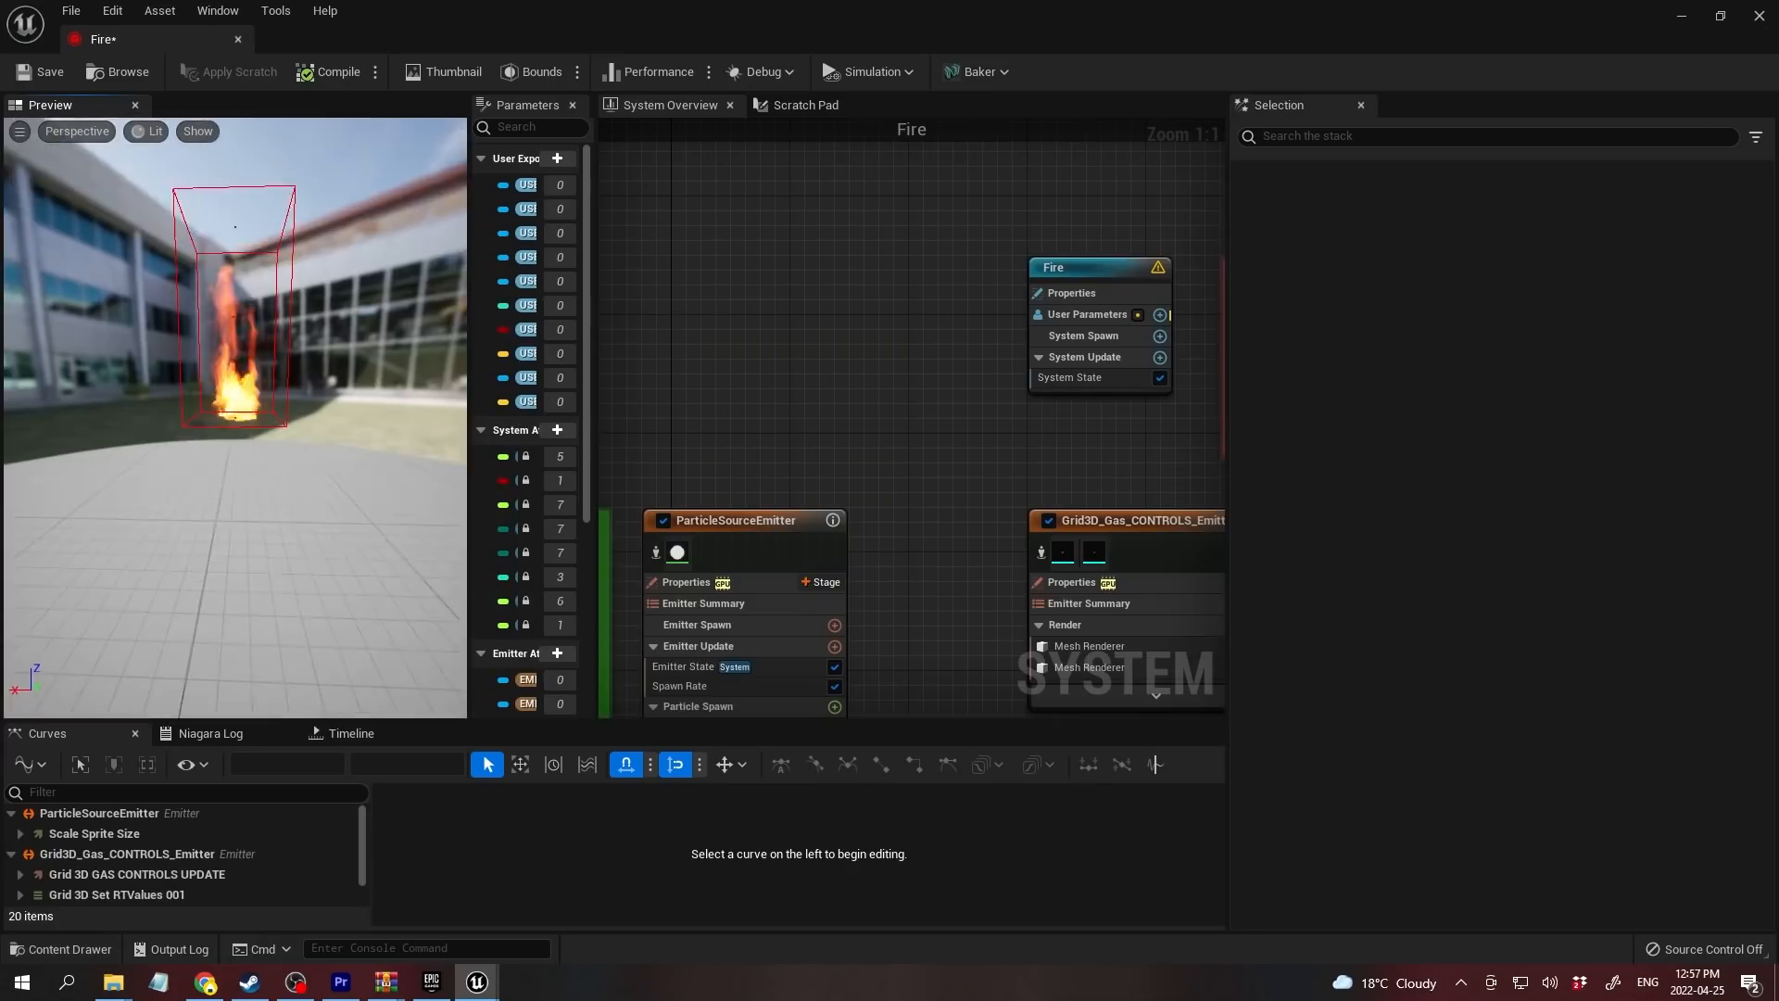
mouse_move(326, 448)
left_mouse_down()
mouse_move(297, 445)
mouse_move(327, 447)
left_mouse_up()
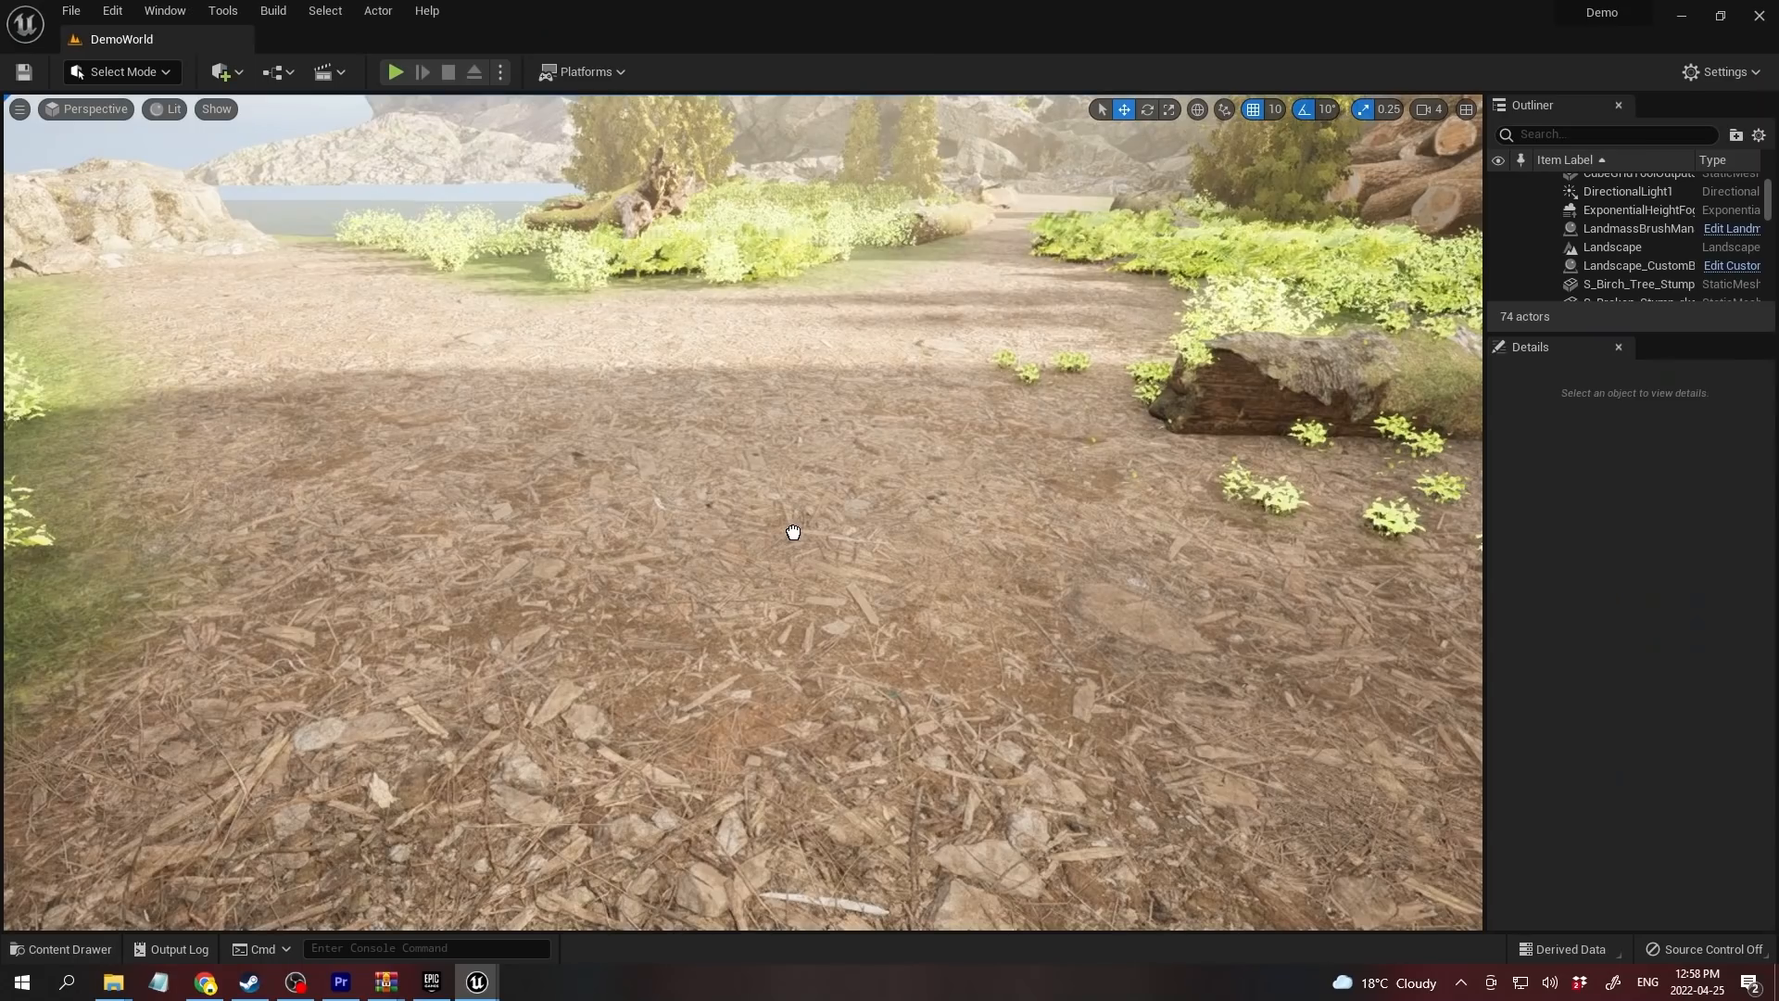
left_click_drag(793, 532, 794, 534)
left_click(389, 392)
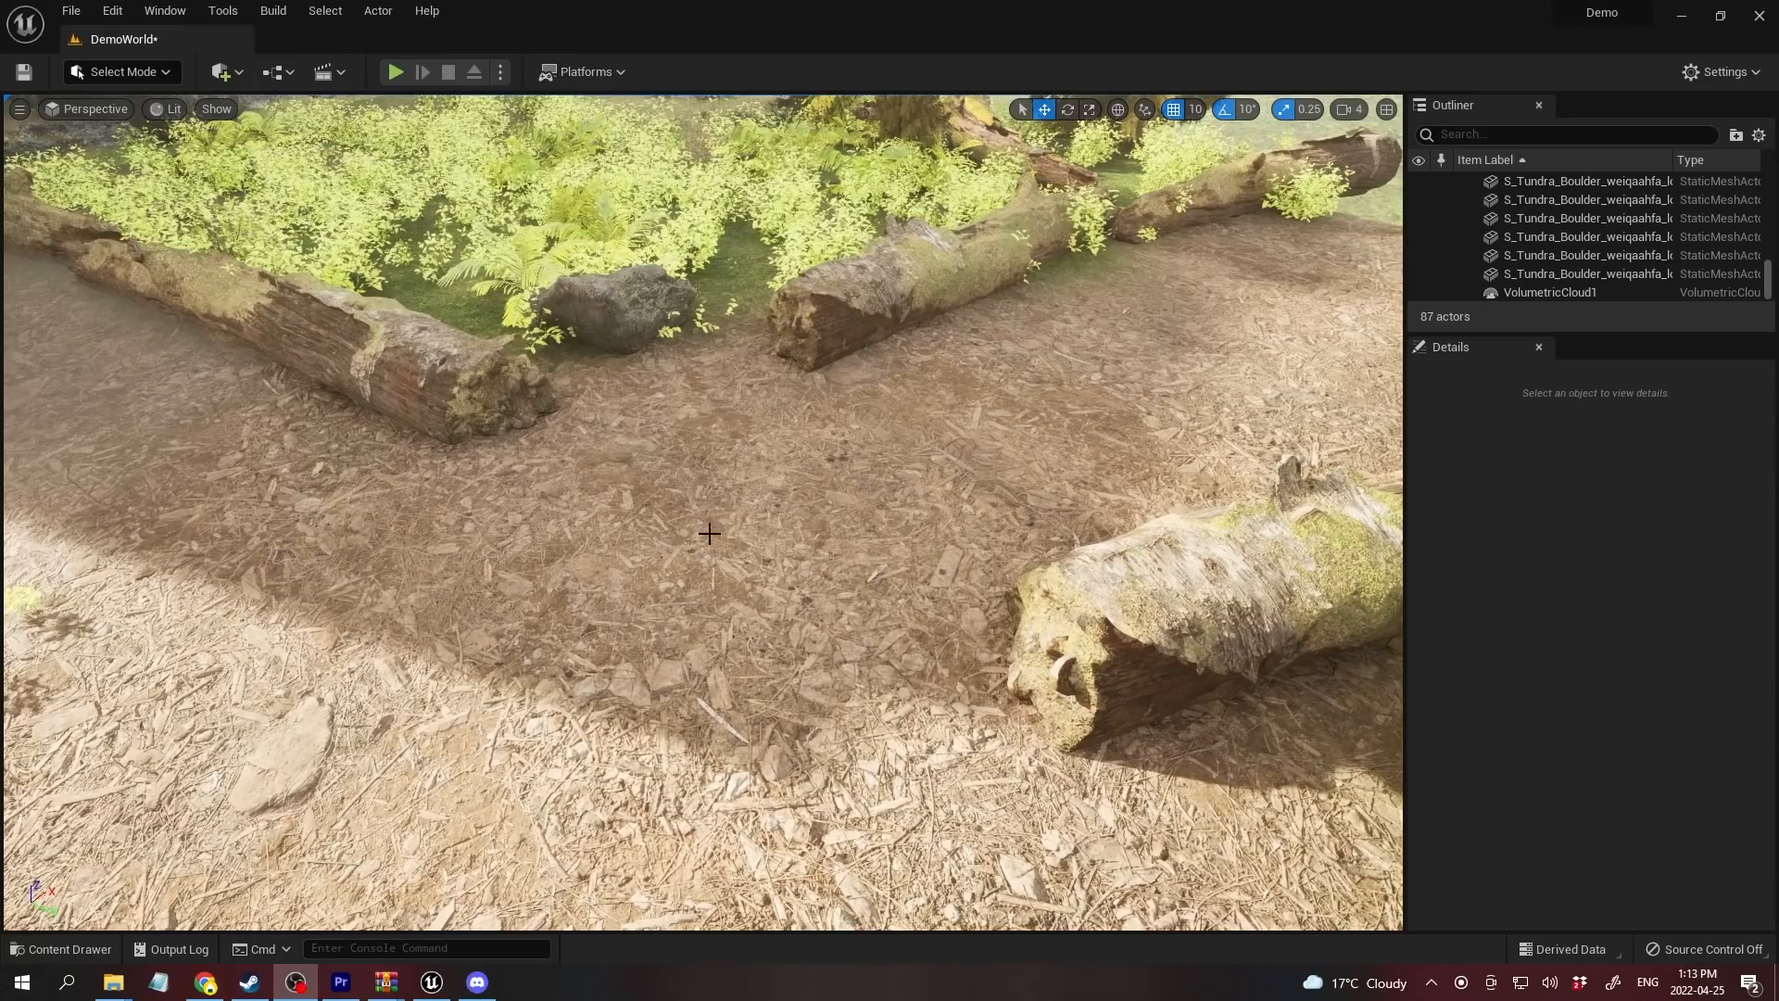
Step: Place the Water Niagara system on the dirt path between the mossy logs
left_click(710, 534)
key("ctrl+space")
left_click_drag(506, 781, 749, 575)
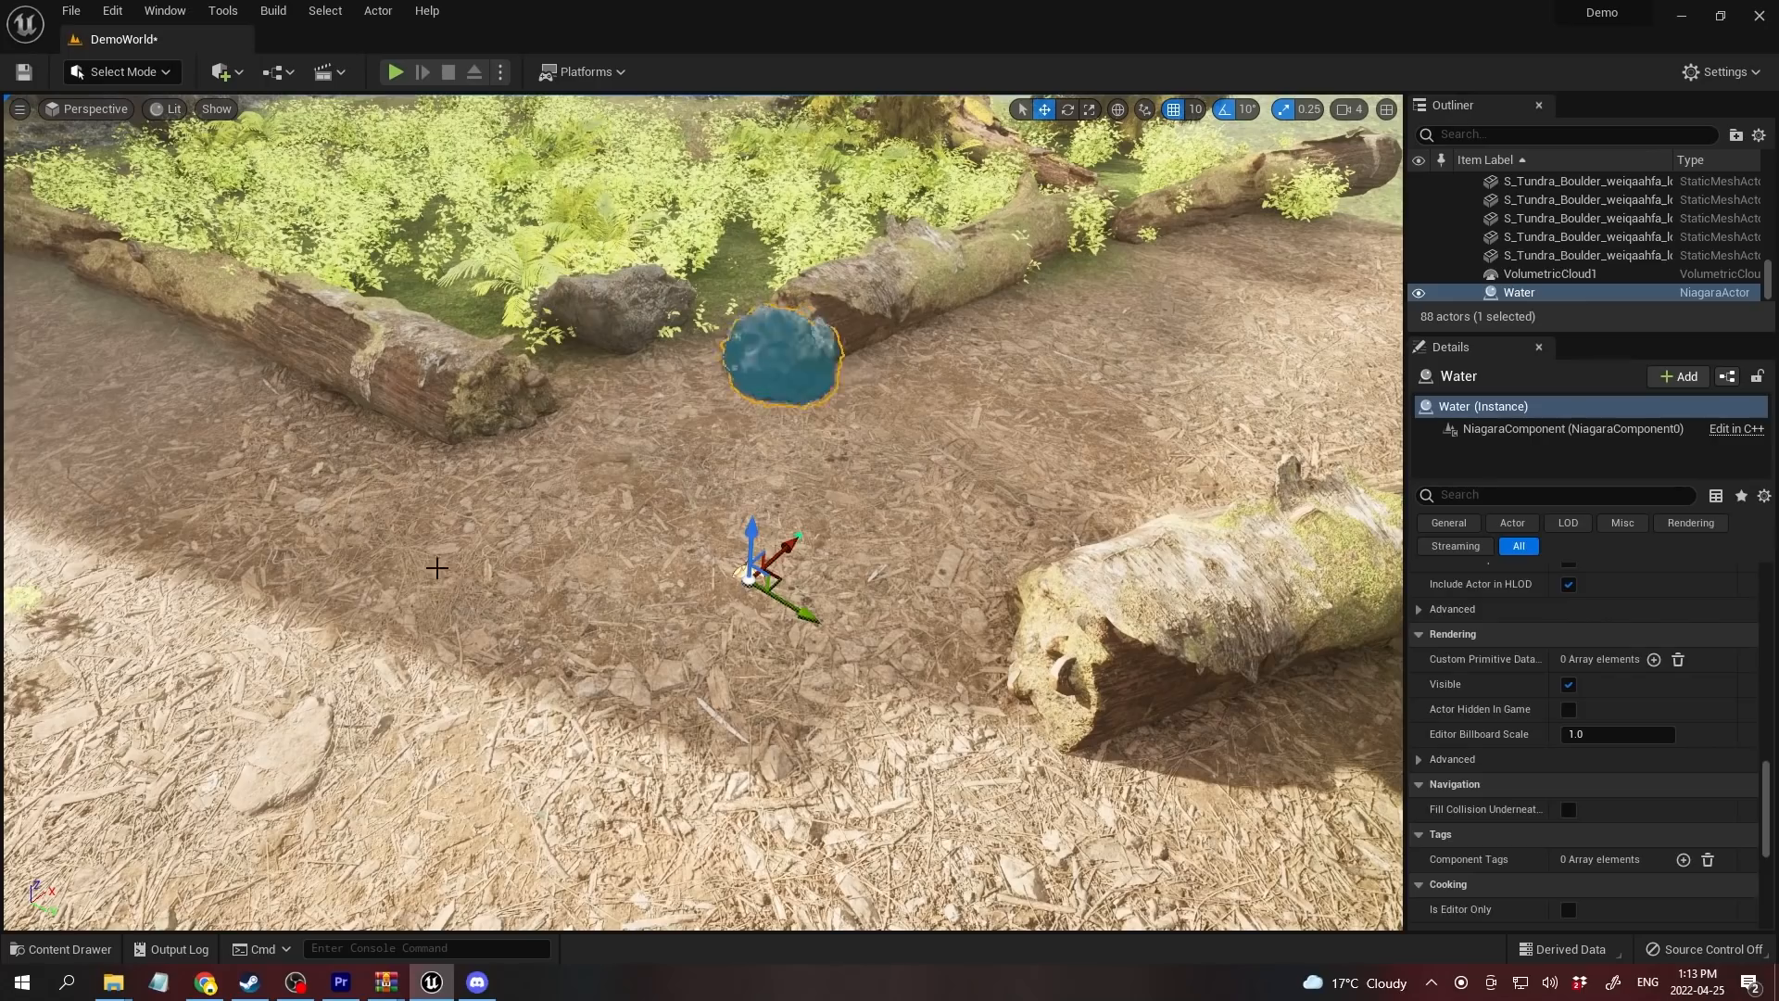
left_click(276, 607)
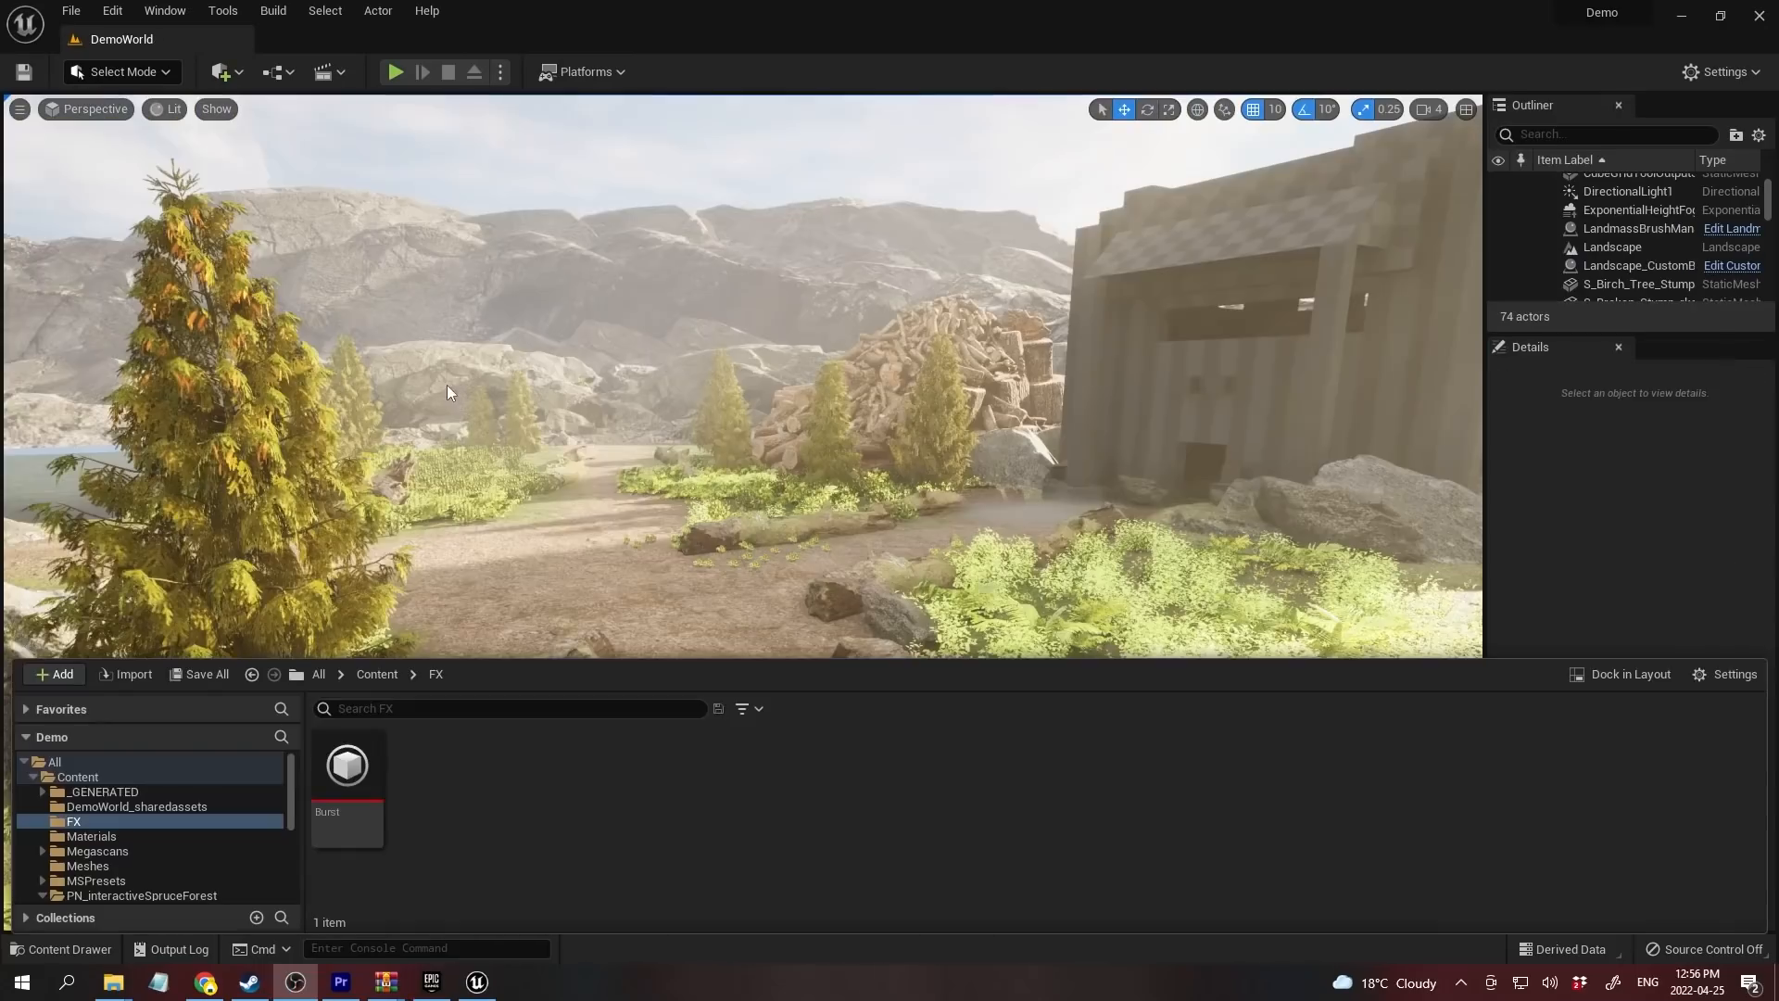
Step: Create a Niagara system in the FX folder from the Grid 2D Gas Explosion template
right_click(462, 795)
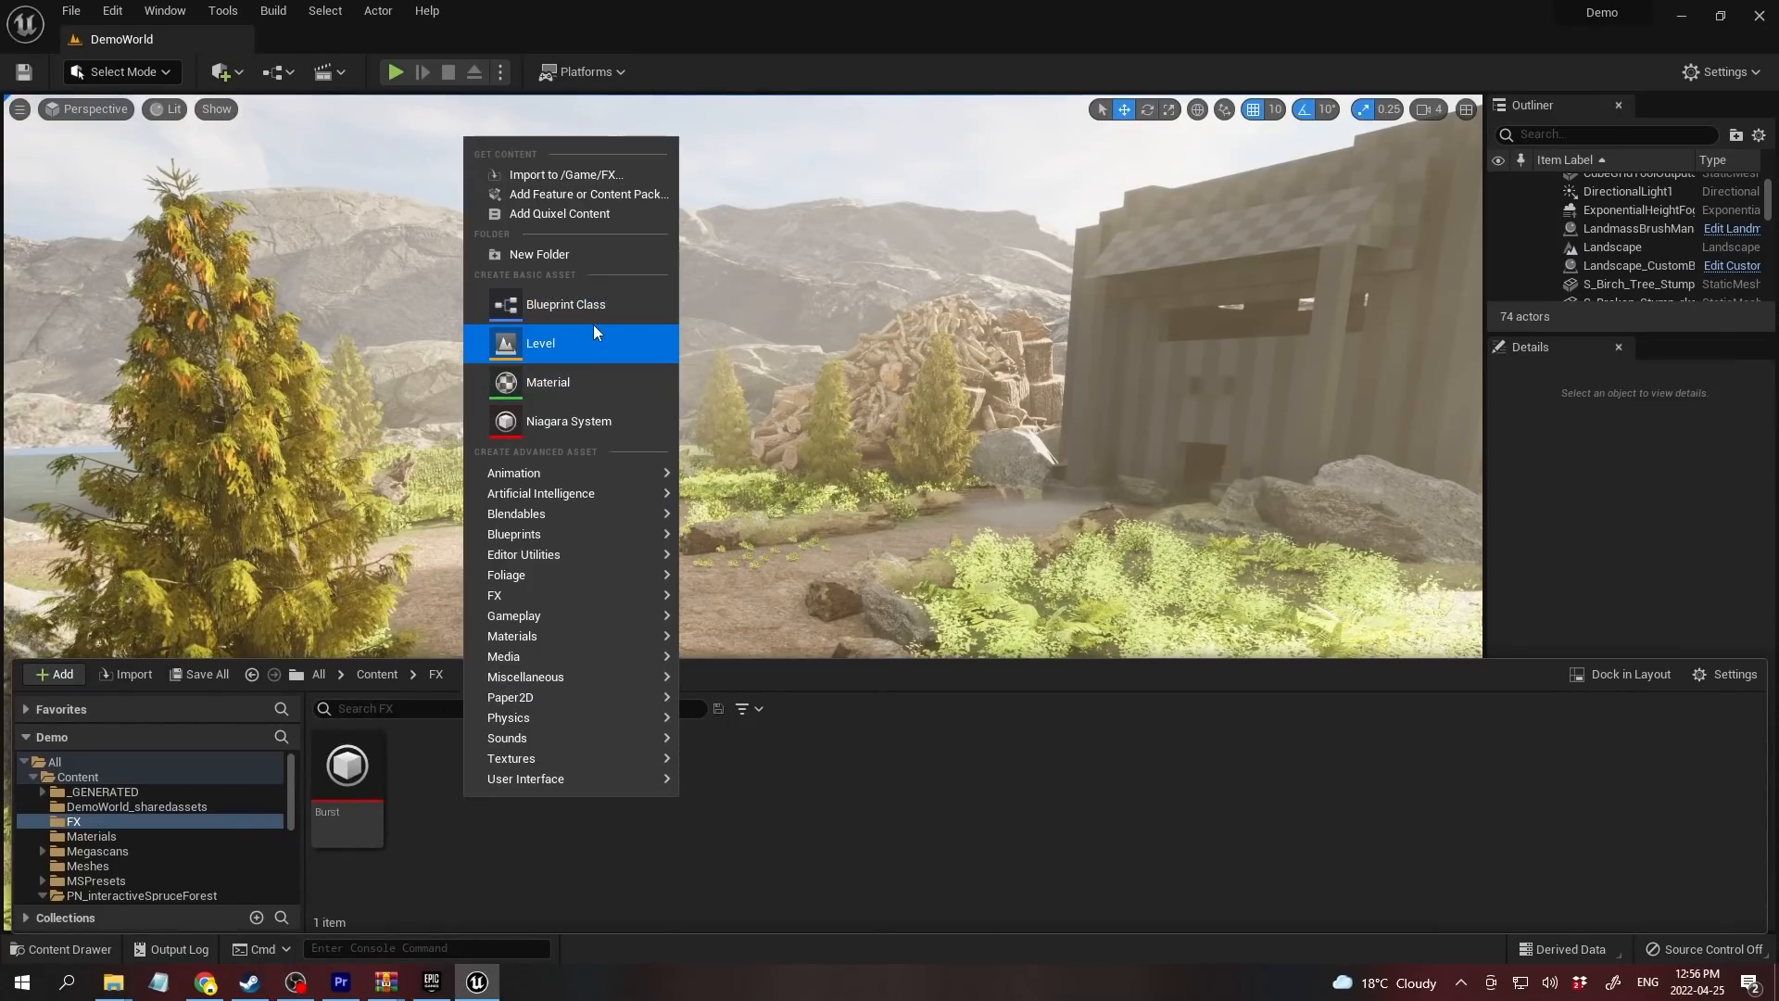
left_click(569, 420)
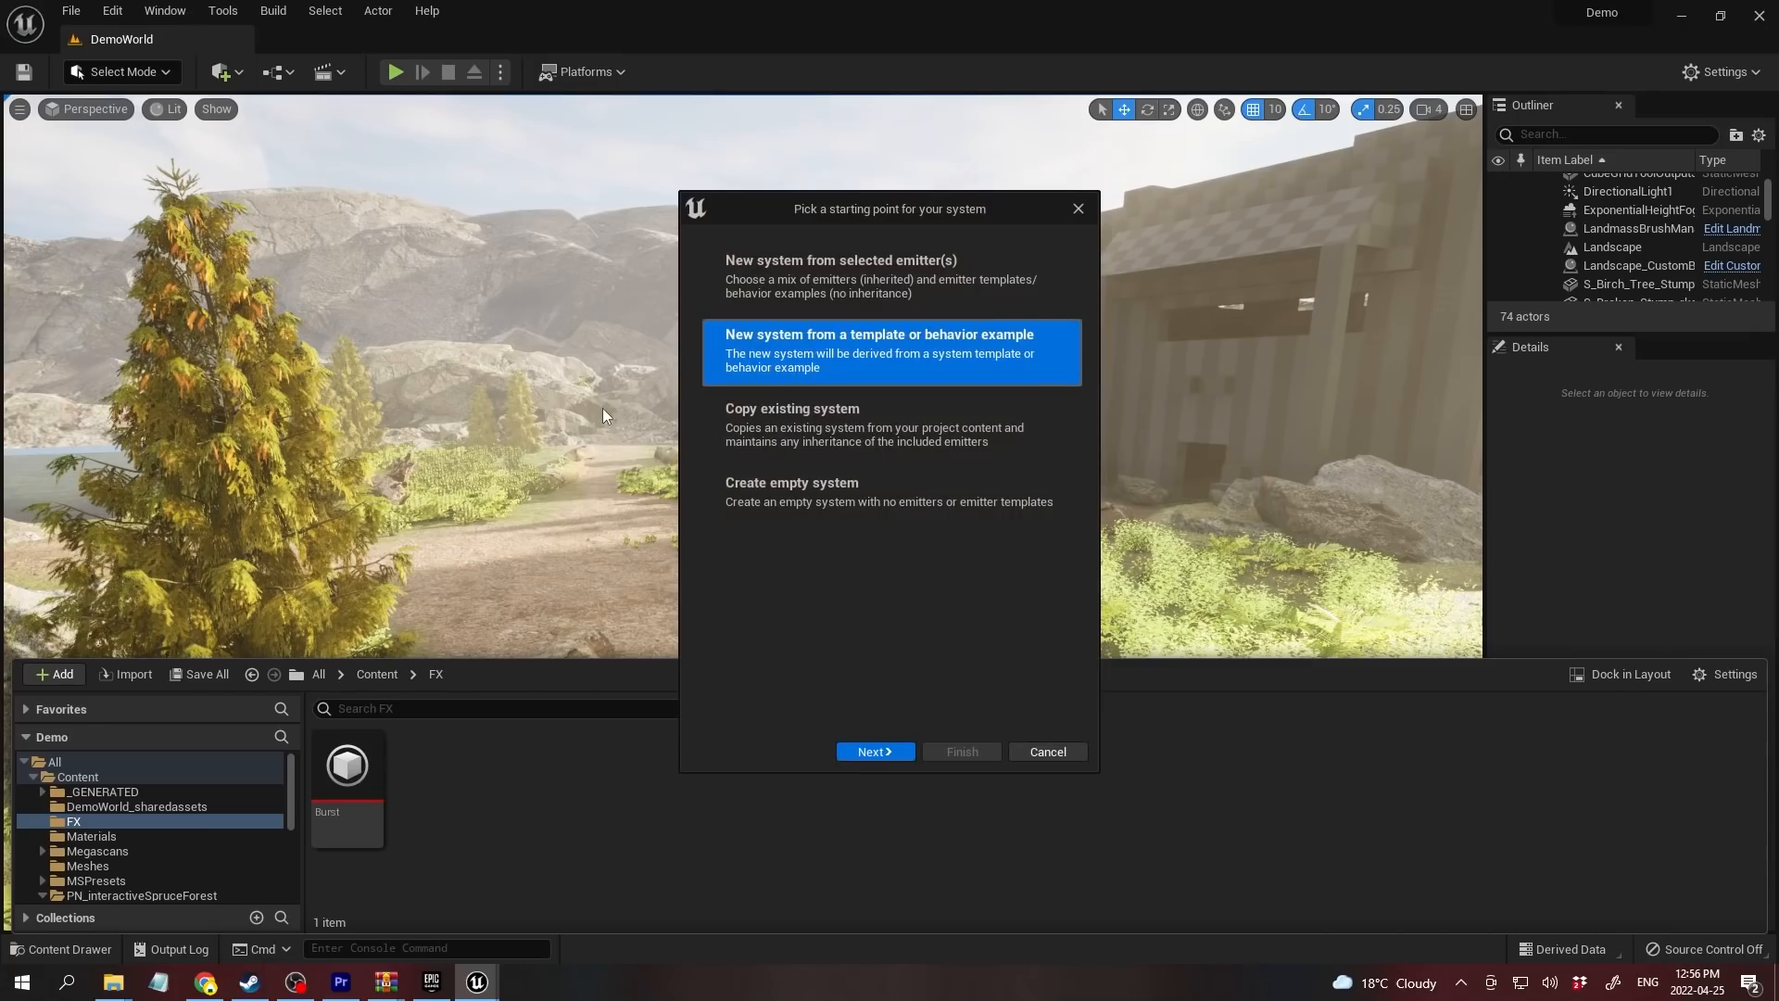
left_click(858, 750)
left_click(893, 419)
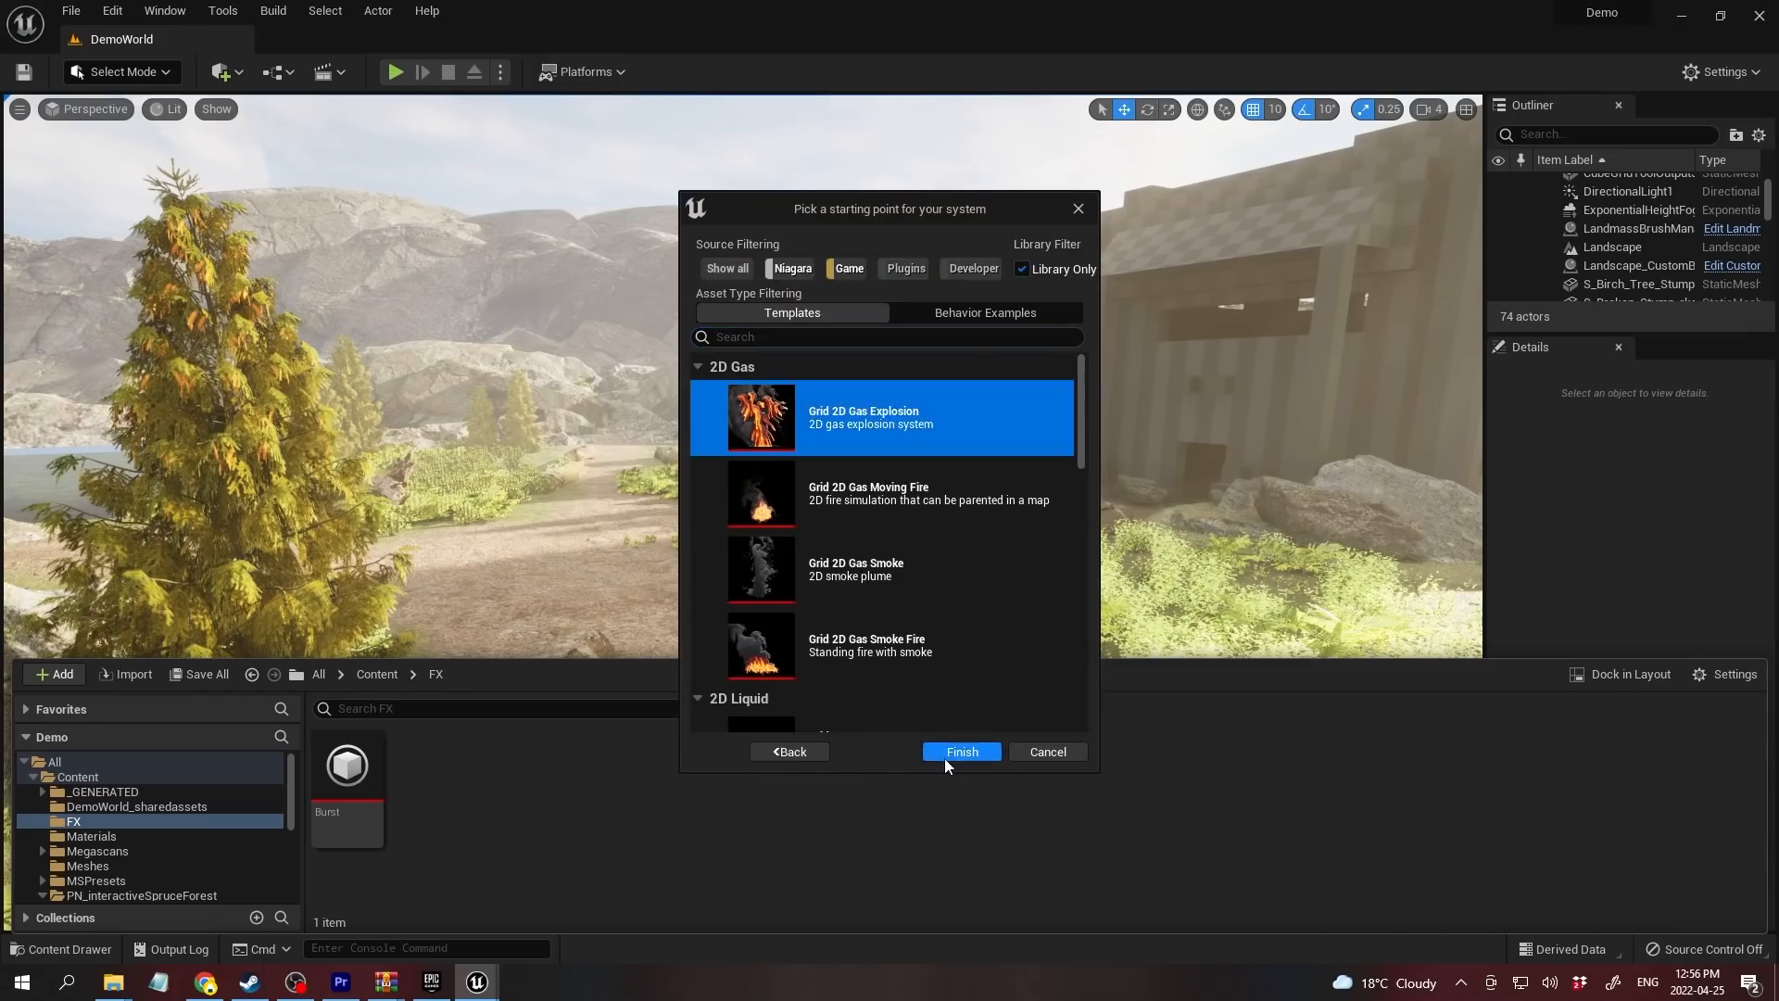
left_click(943, 755)
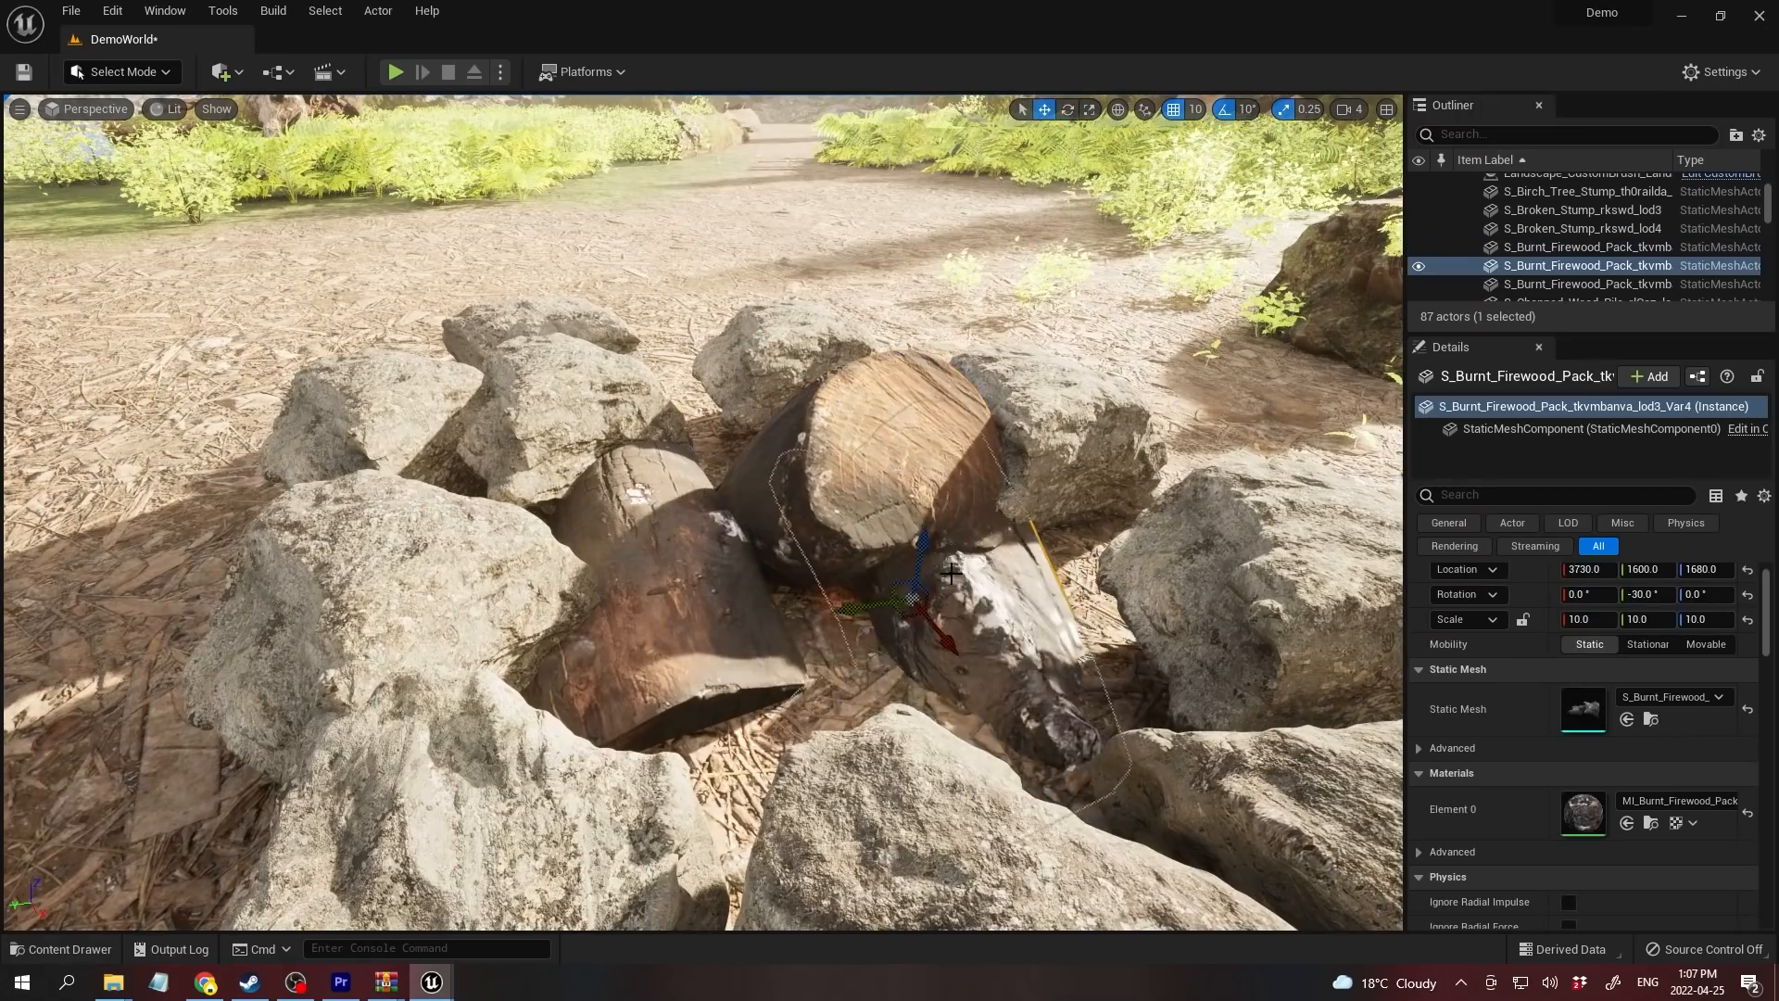
Step: Position the burnt firewood log inside the ring of stones and place the Fire Niagara system on the logs
left_click_drag(928, 624, 852, 584)
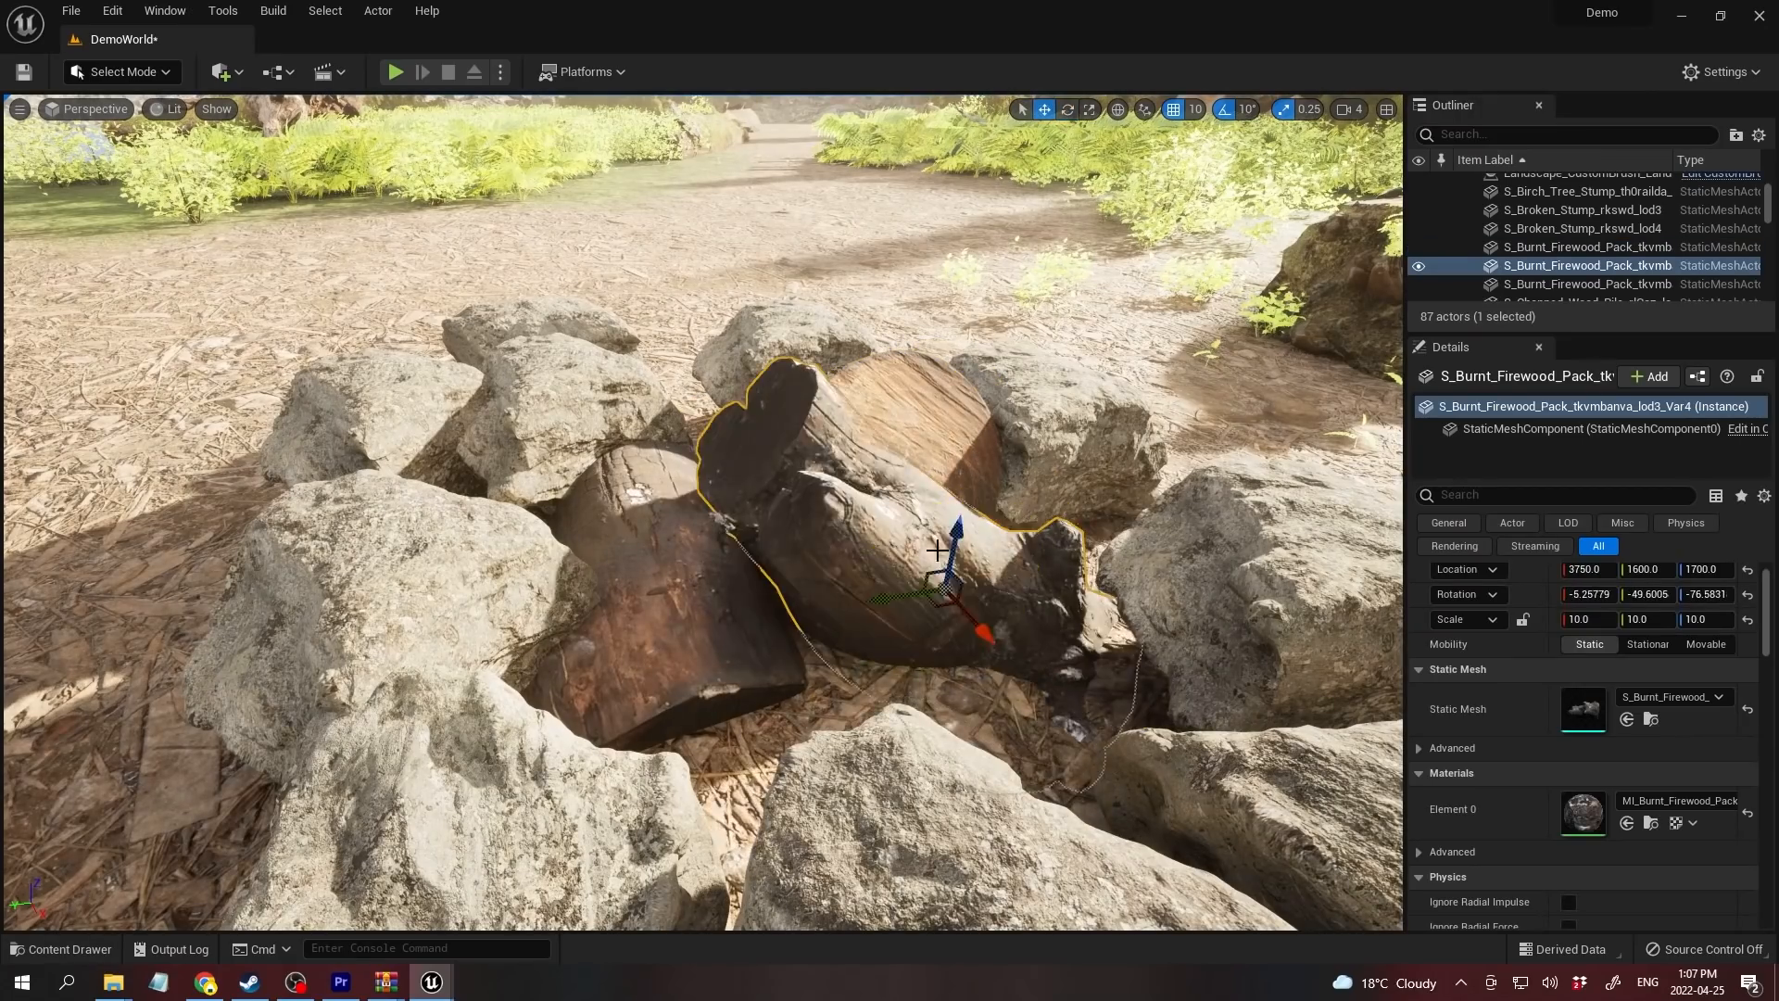
left_click(623, 472)
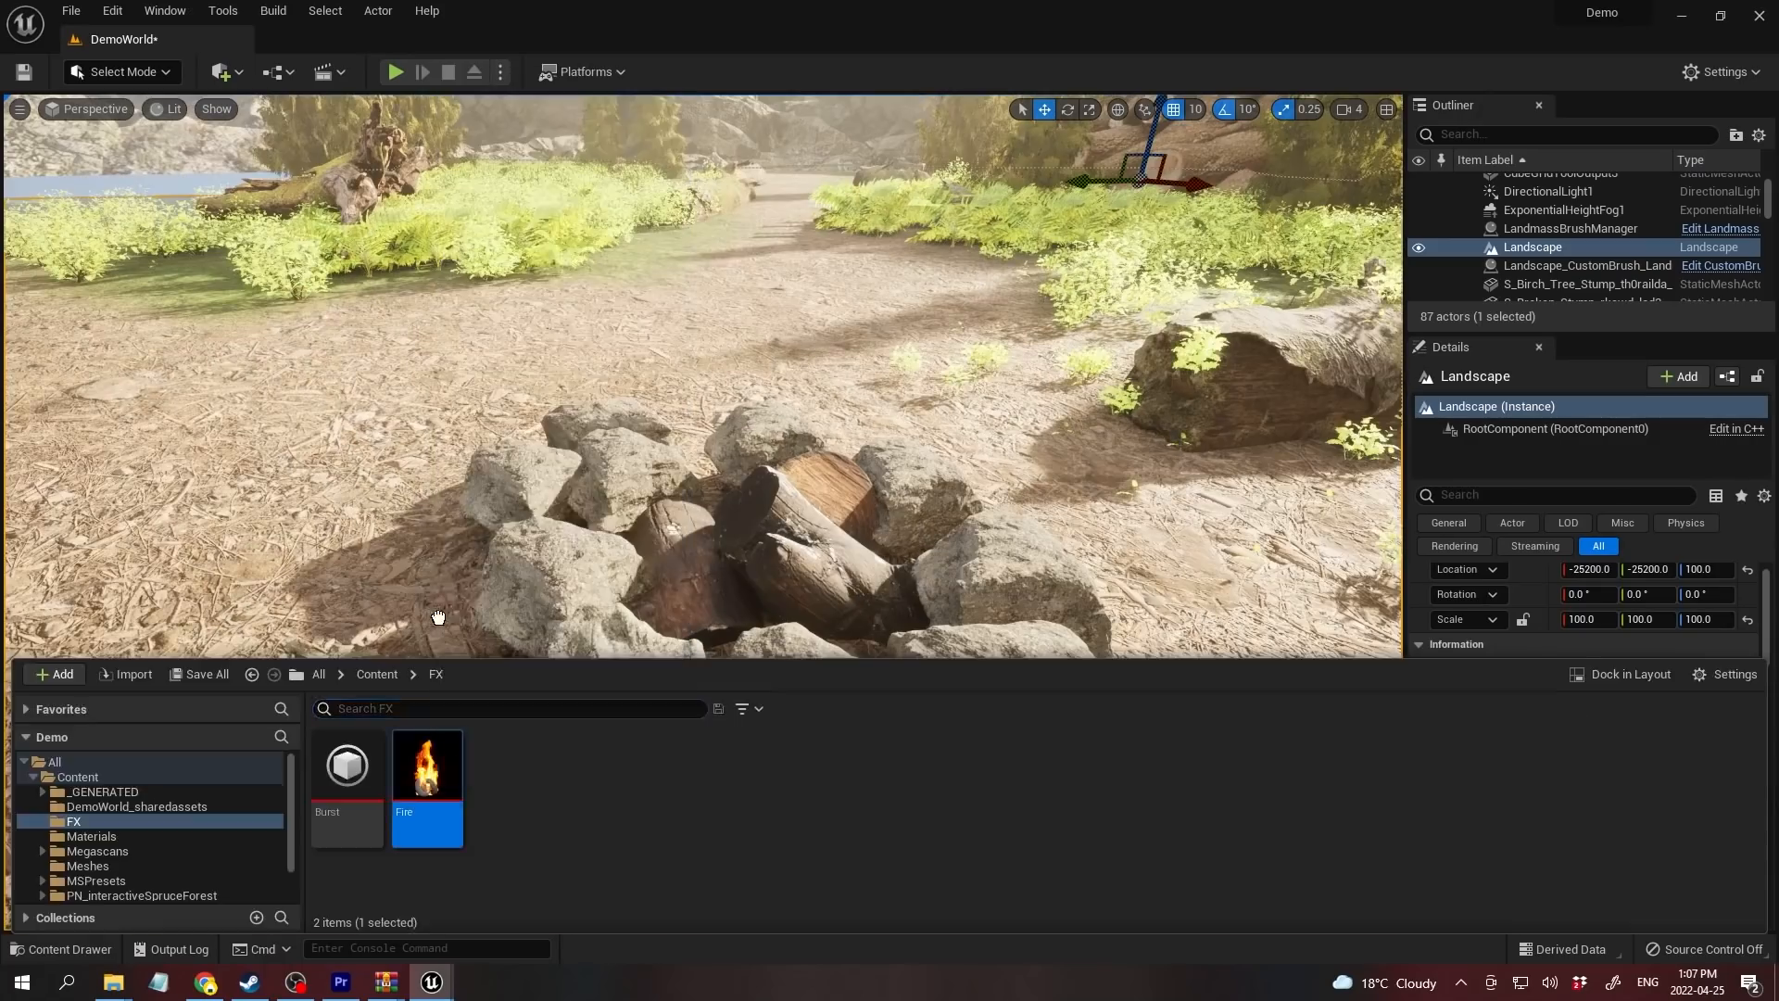
left_click_drag(439, 617, 765, 531)
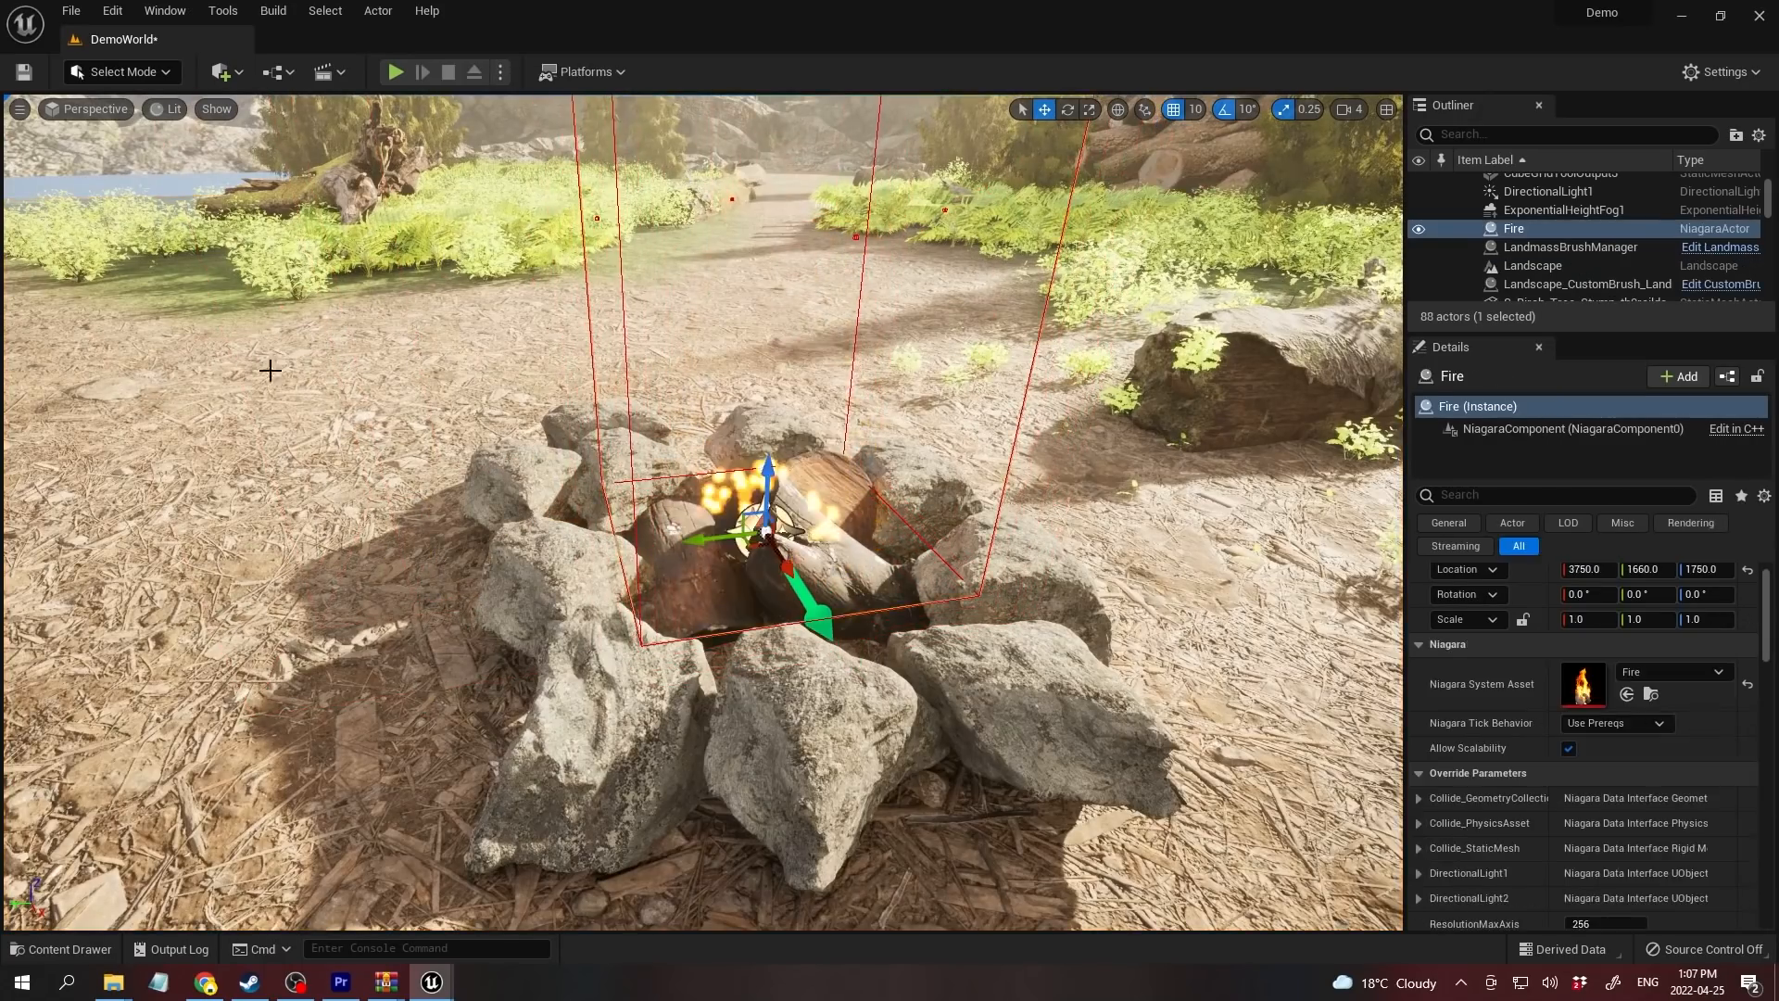
left_click(306, 425)
scroll(702, 512, "down", 3)
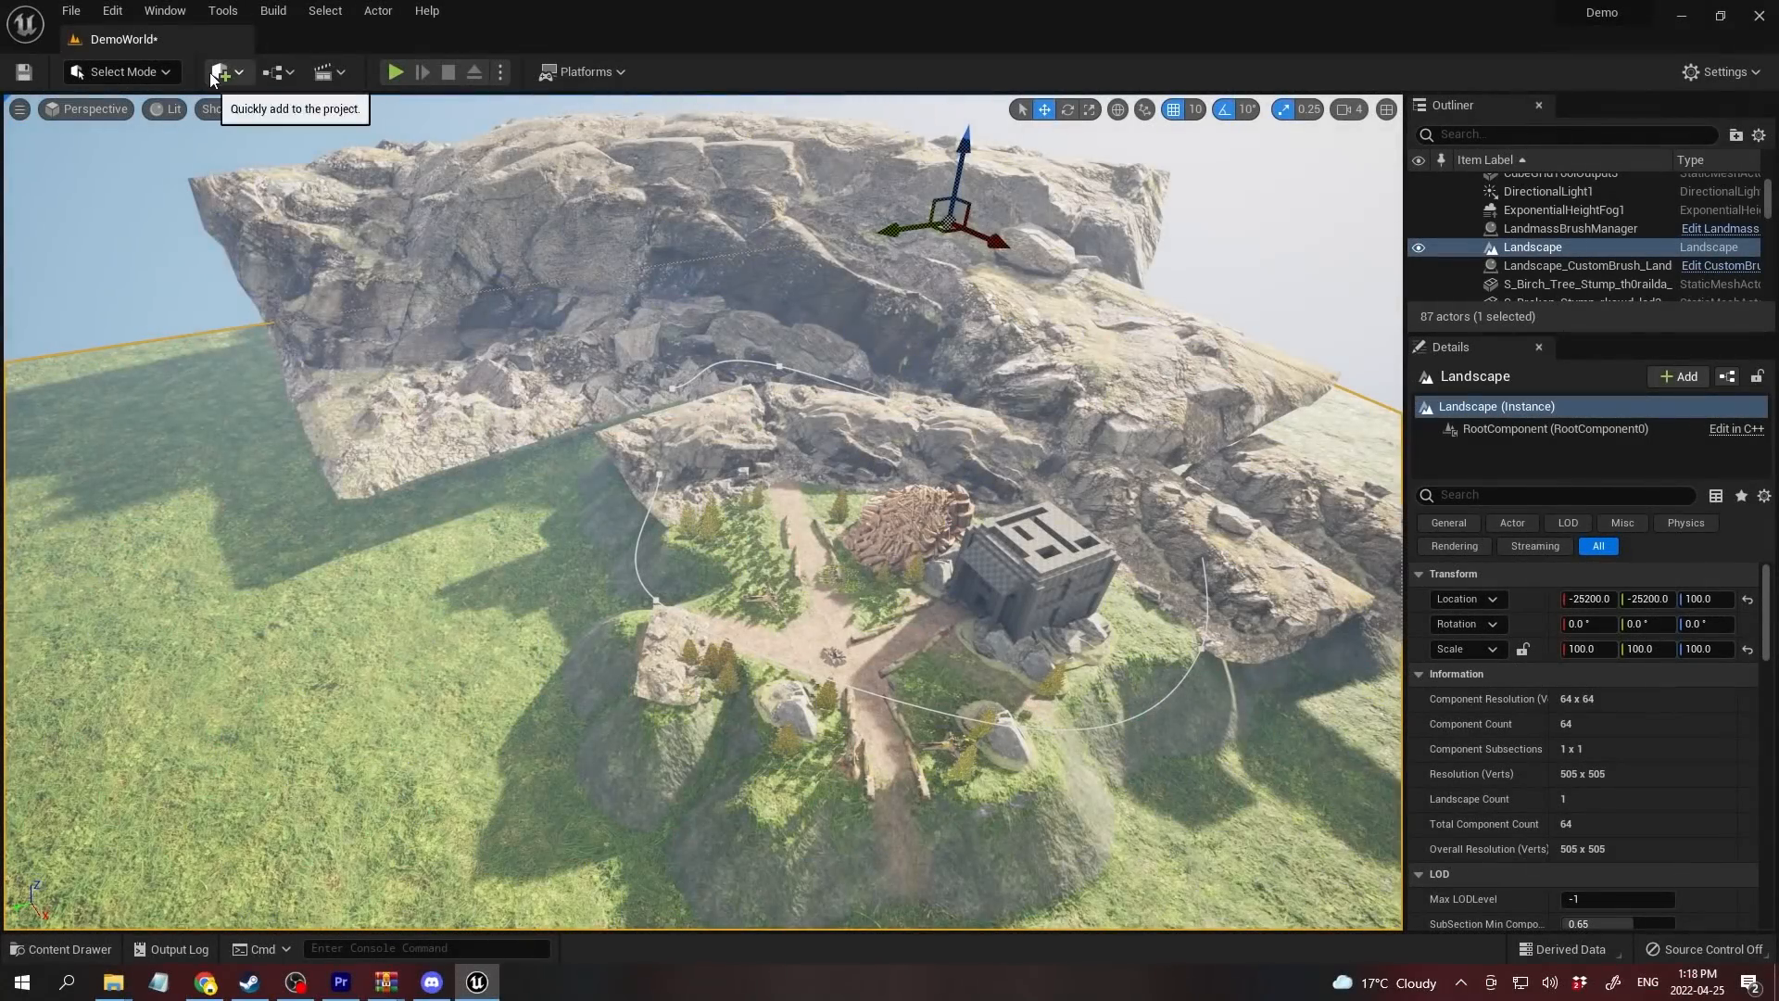
Step: Add a Water Body Ocean to the level around the landscape
left_click(212, 74)
type("water")
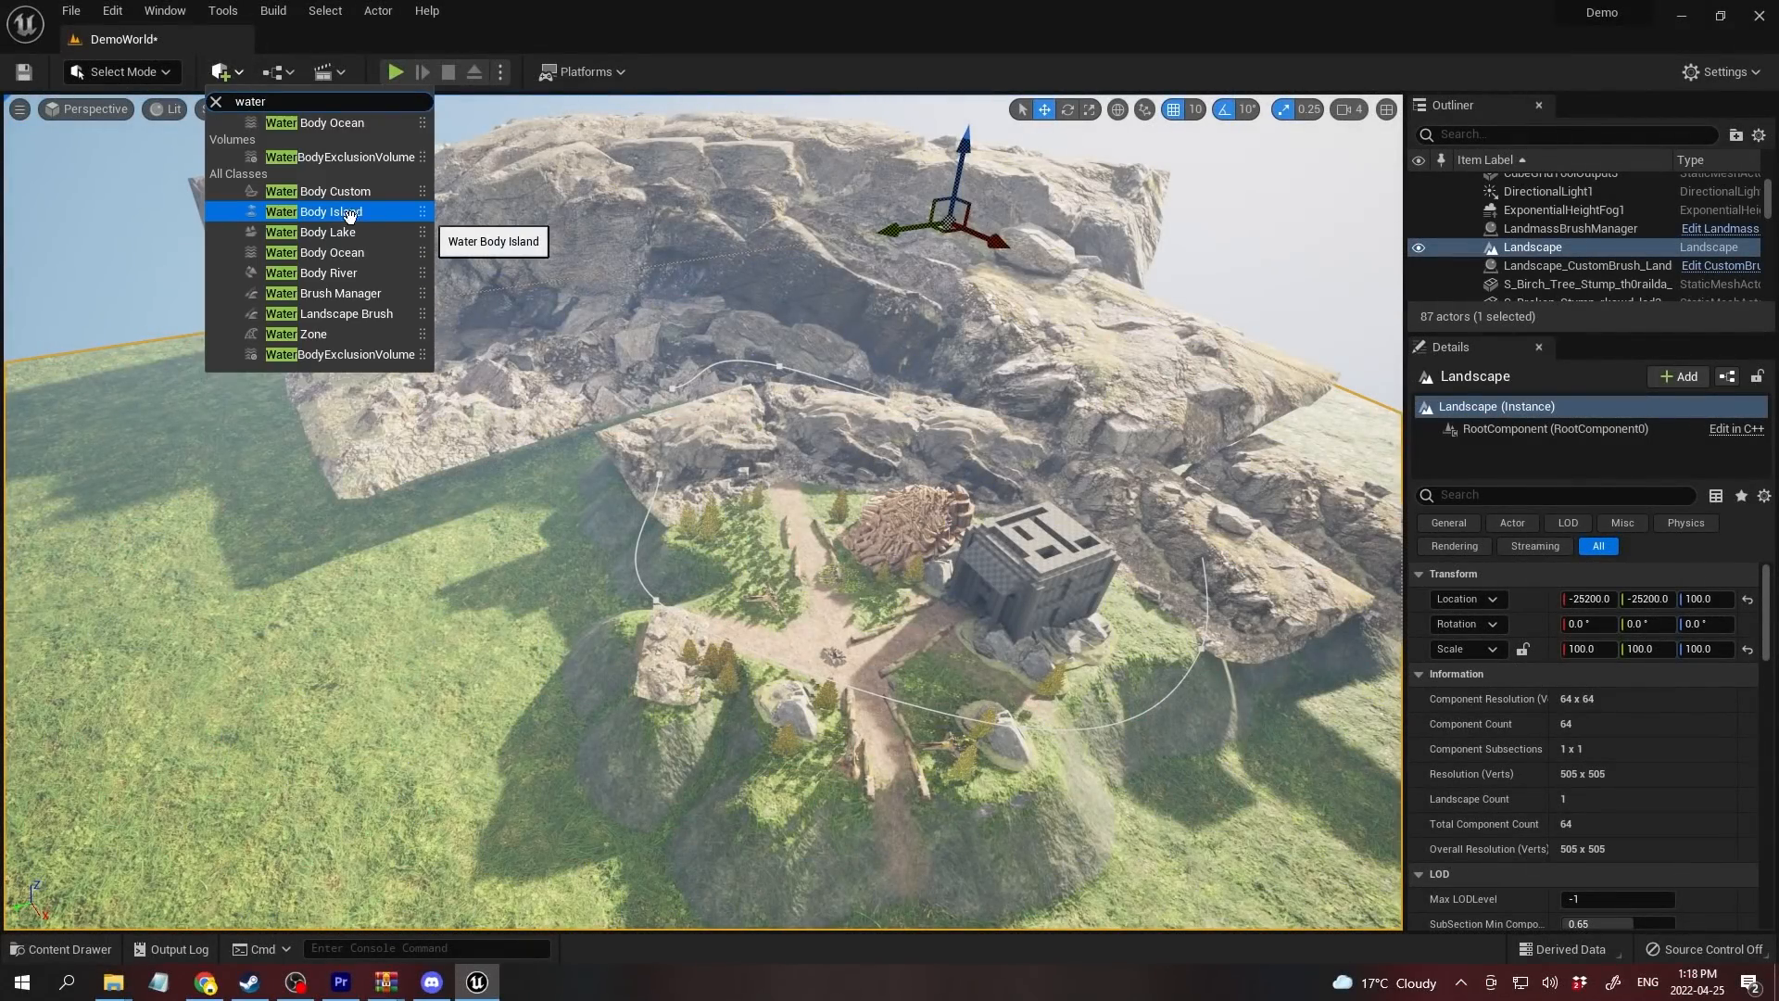
left_click_drag(377, 258, 517, 508)
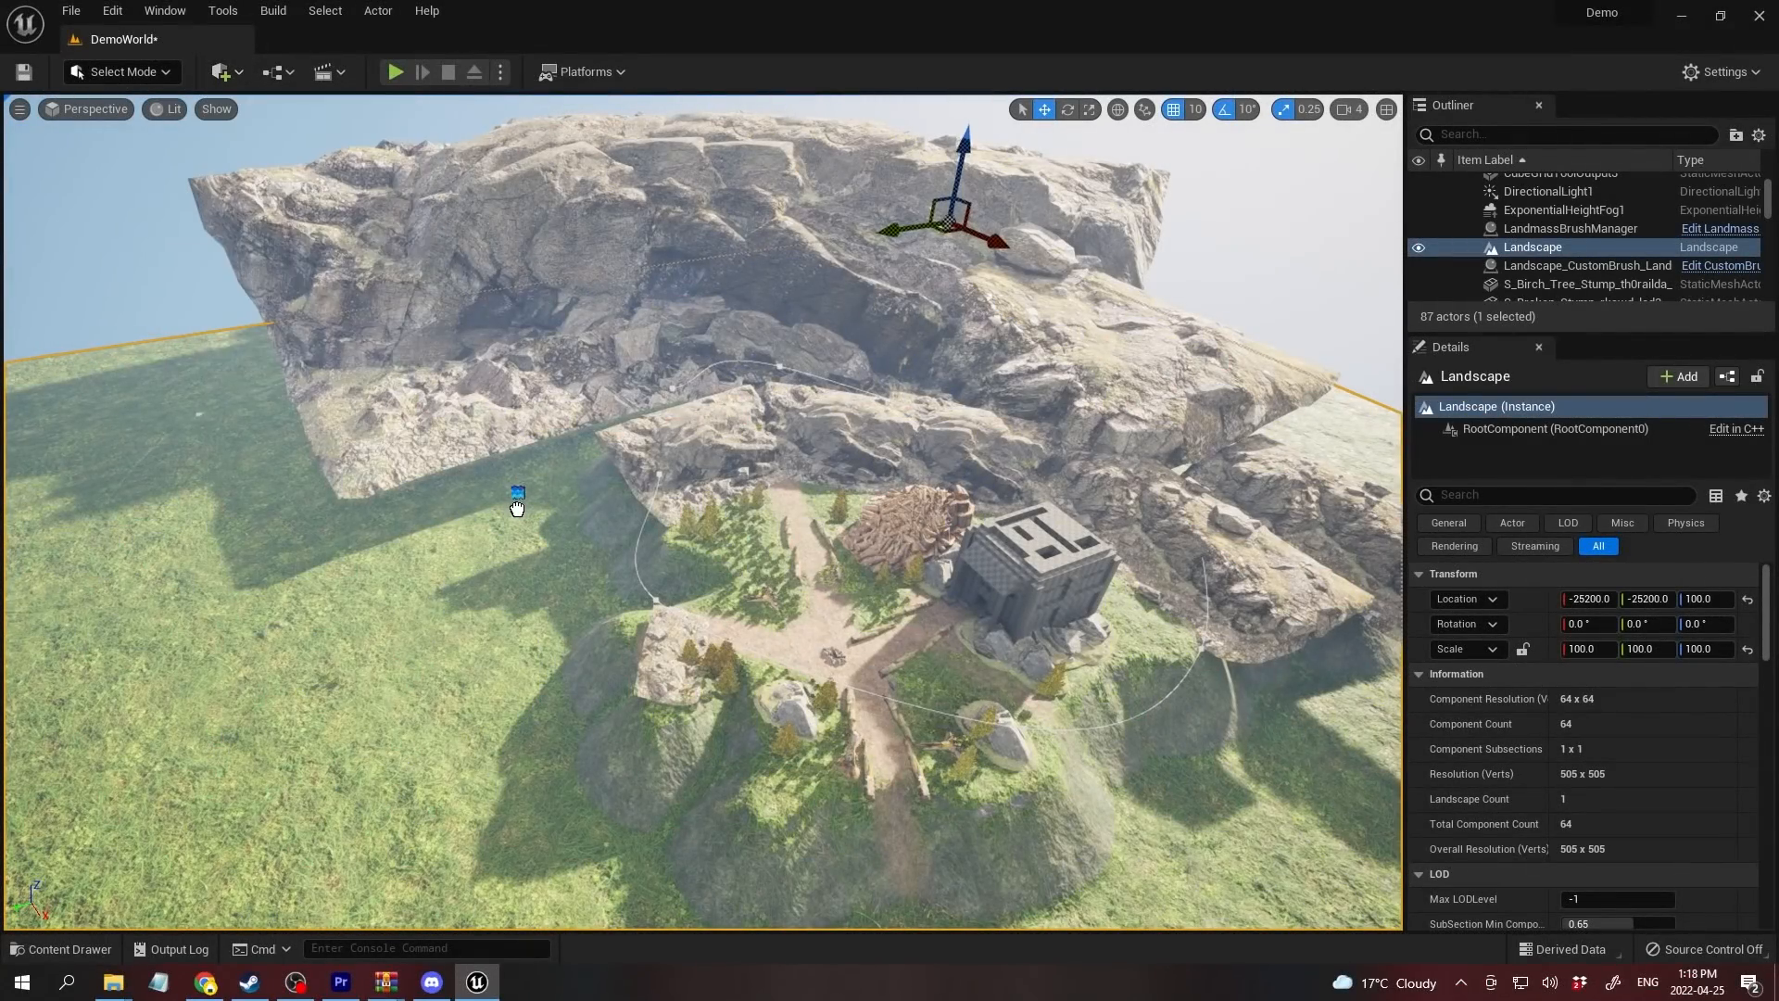
left_click_drag(871, 530, 871, 531)
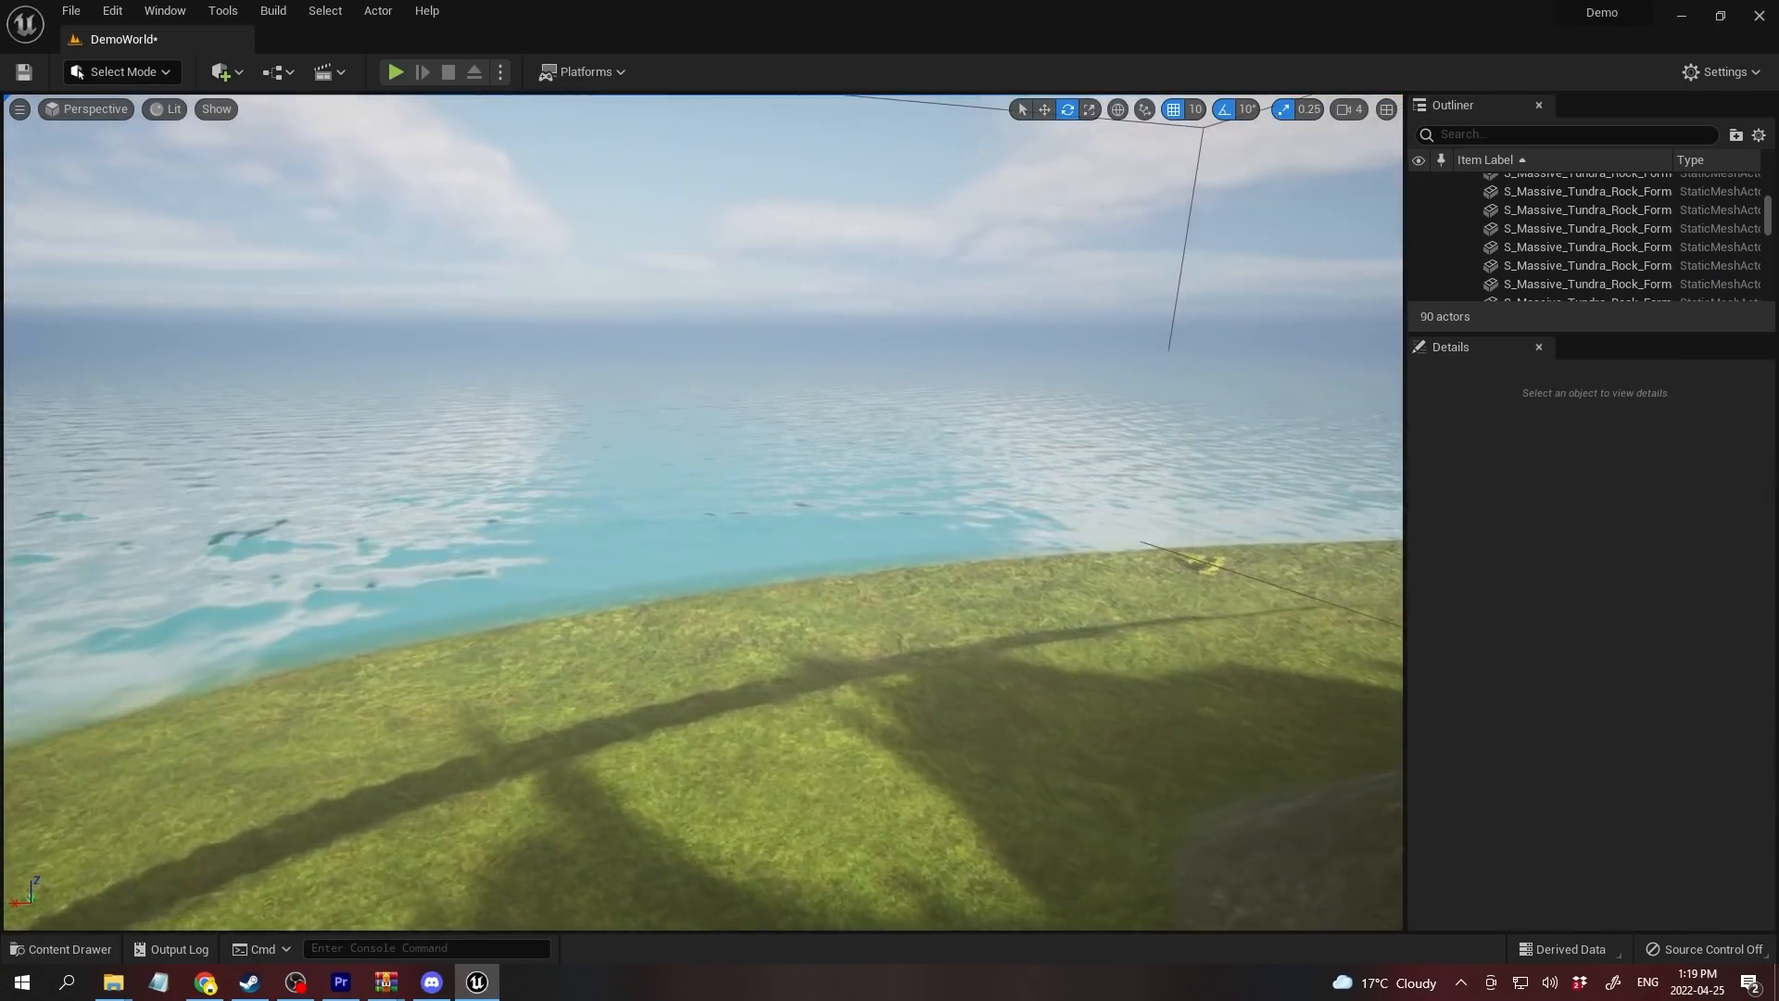
Step: Try placing a Water Body River on the dirt path near the ring of stones, at about X 1960, Y 3390, Z 1680
right_click_drag(702, 512, 971, 519)
key("a")
key("w")
key("d")
key("w")
left_click(220, 73)
type("w")
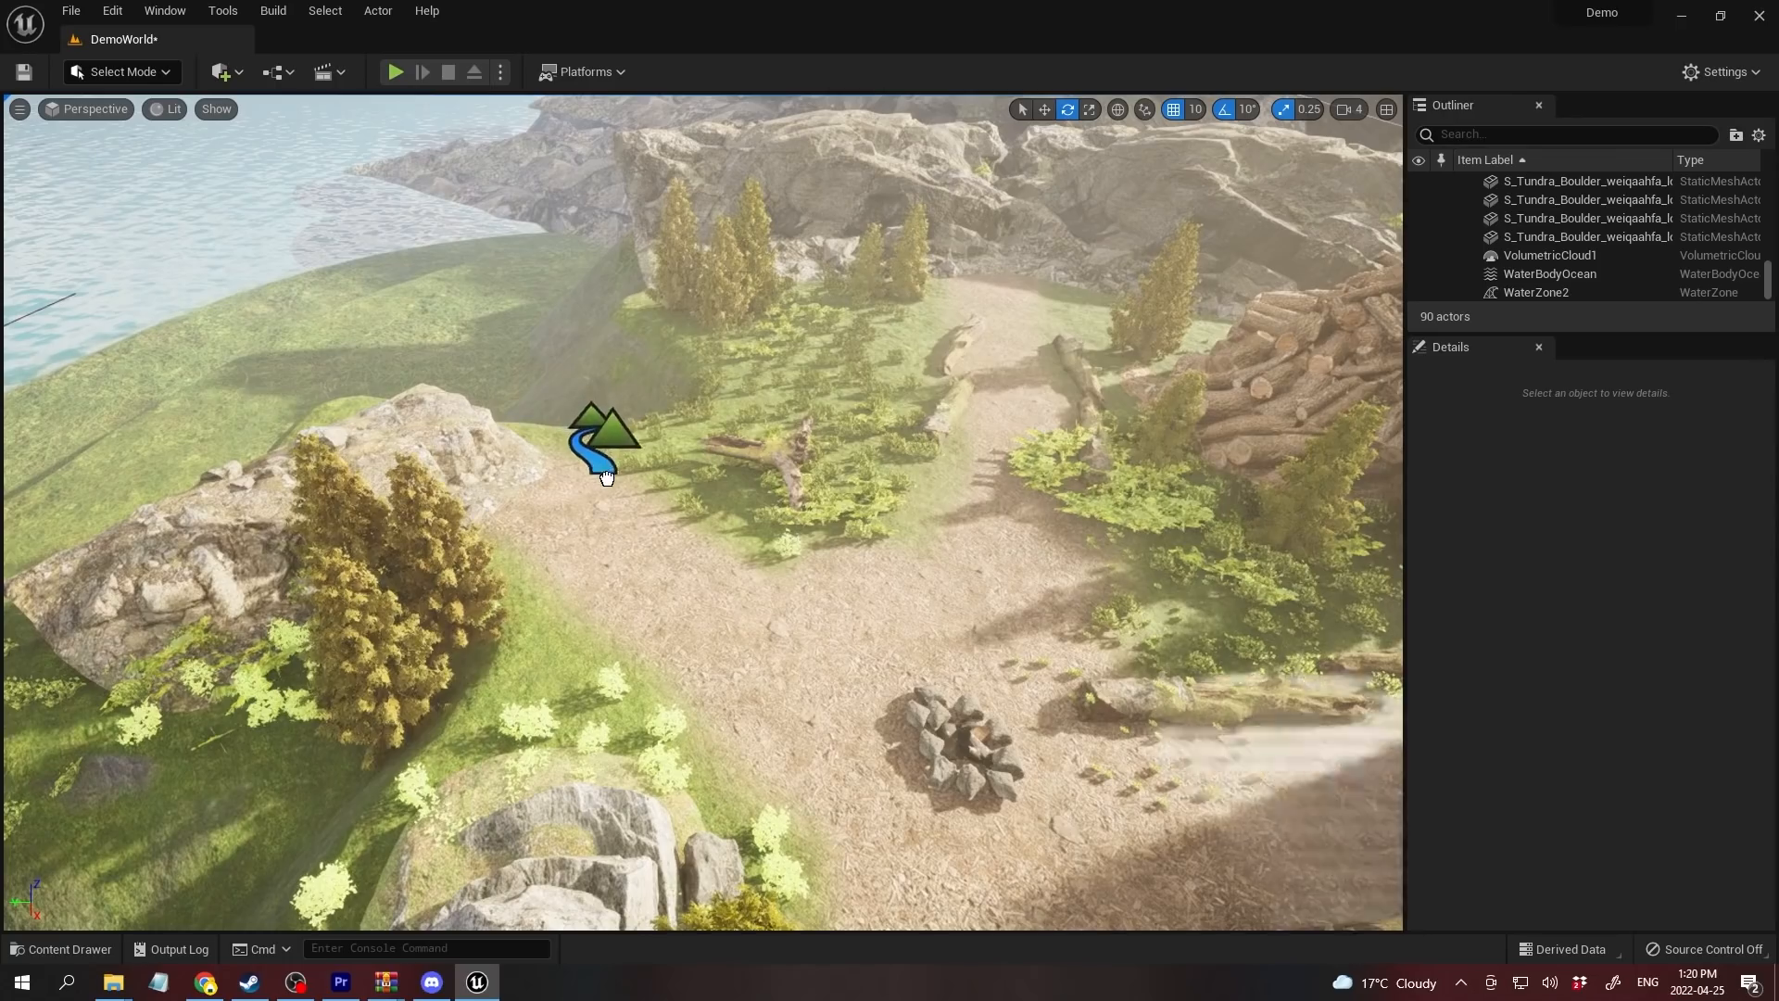
left_click_drag(602, 494, 600, 495)
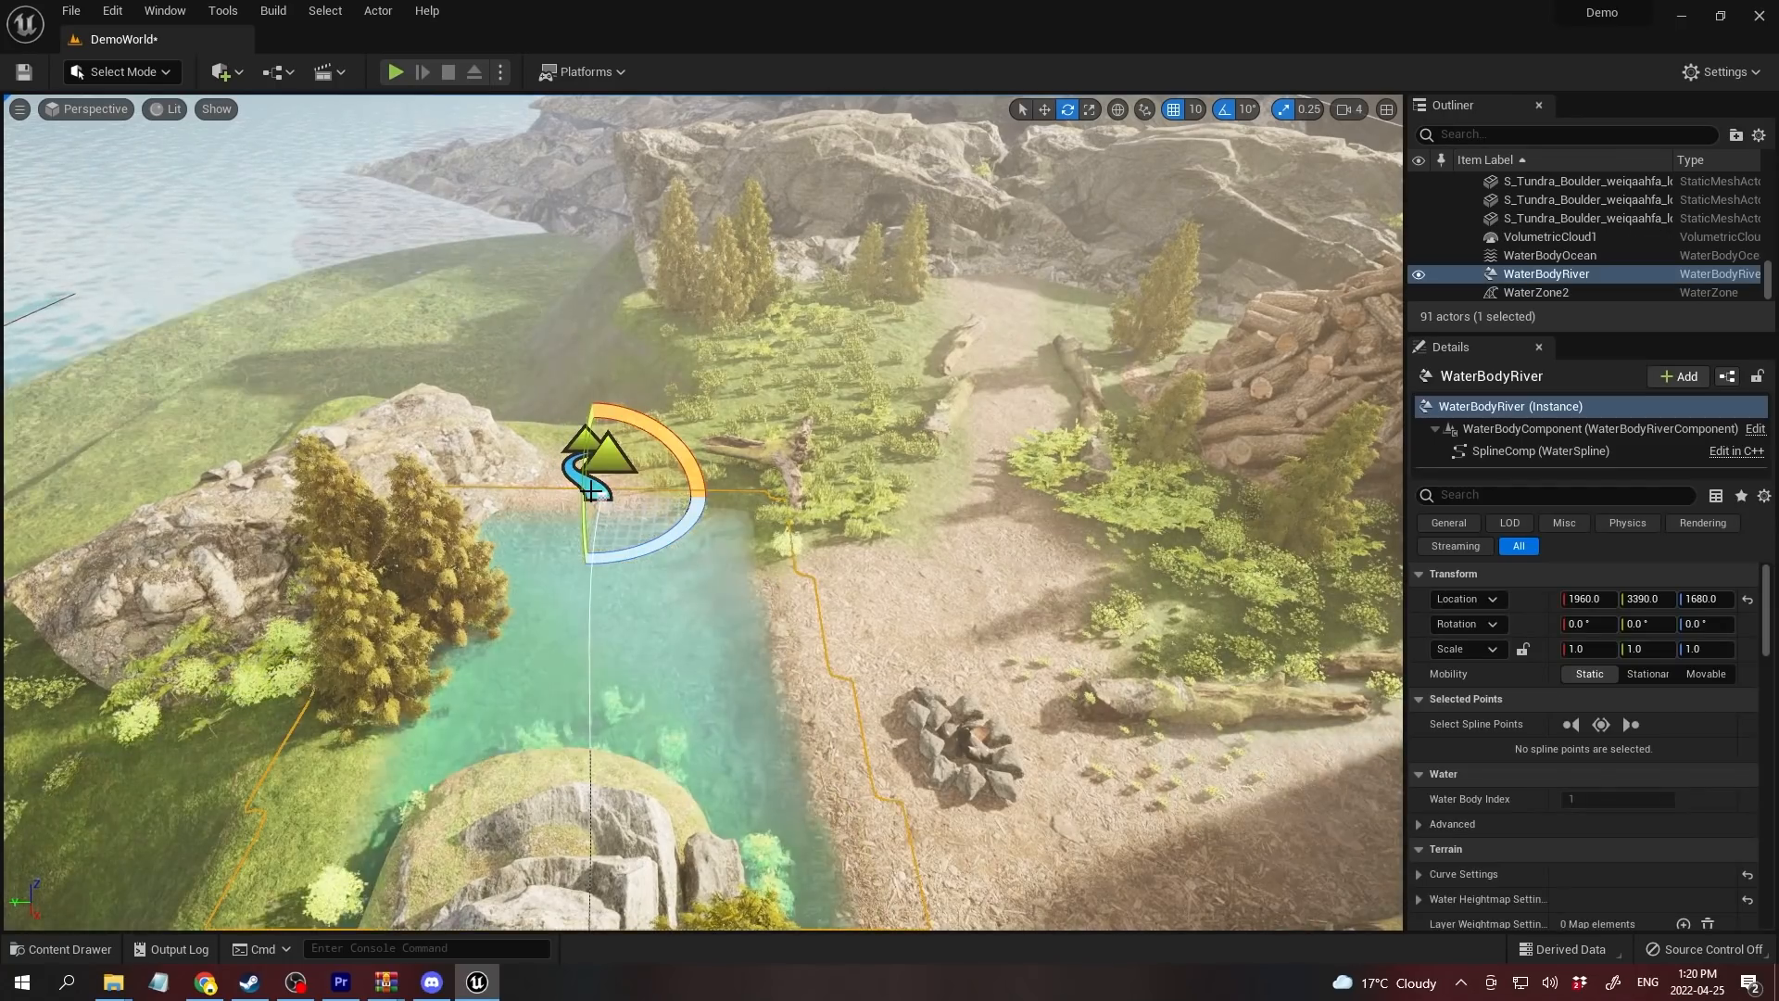
Step: Try to reshape the river on the dirt path by repositioning its spline points
mouse_move(551, 393)
right_mouse_down()
mouse_move(551, 422)
mouse_move(539, 379)
right_mouse_up()
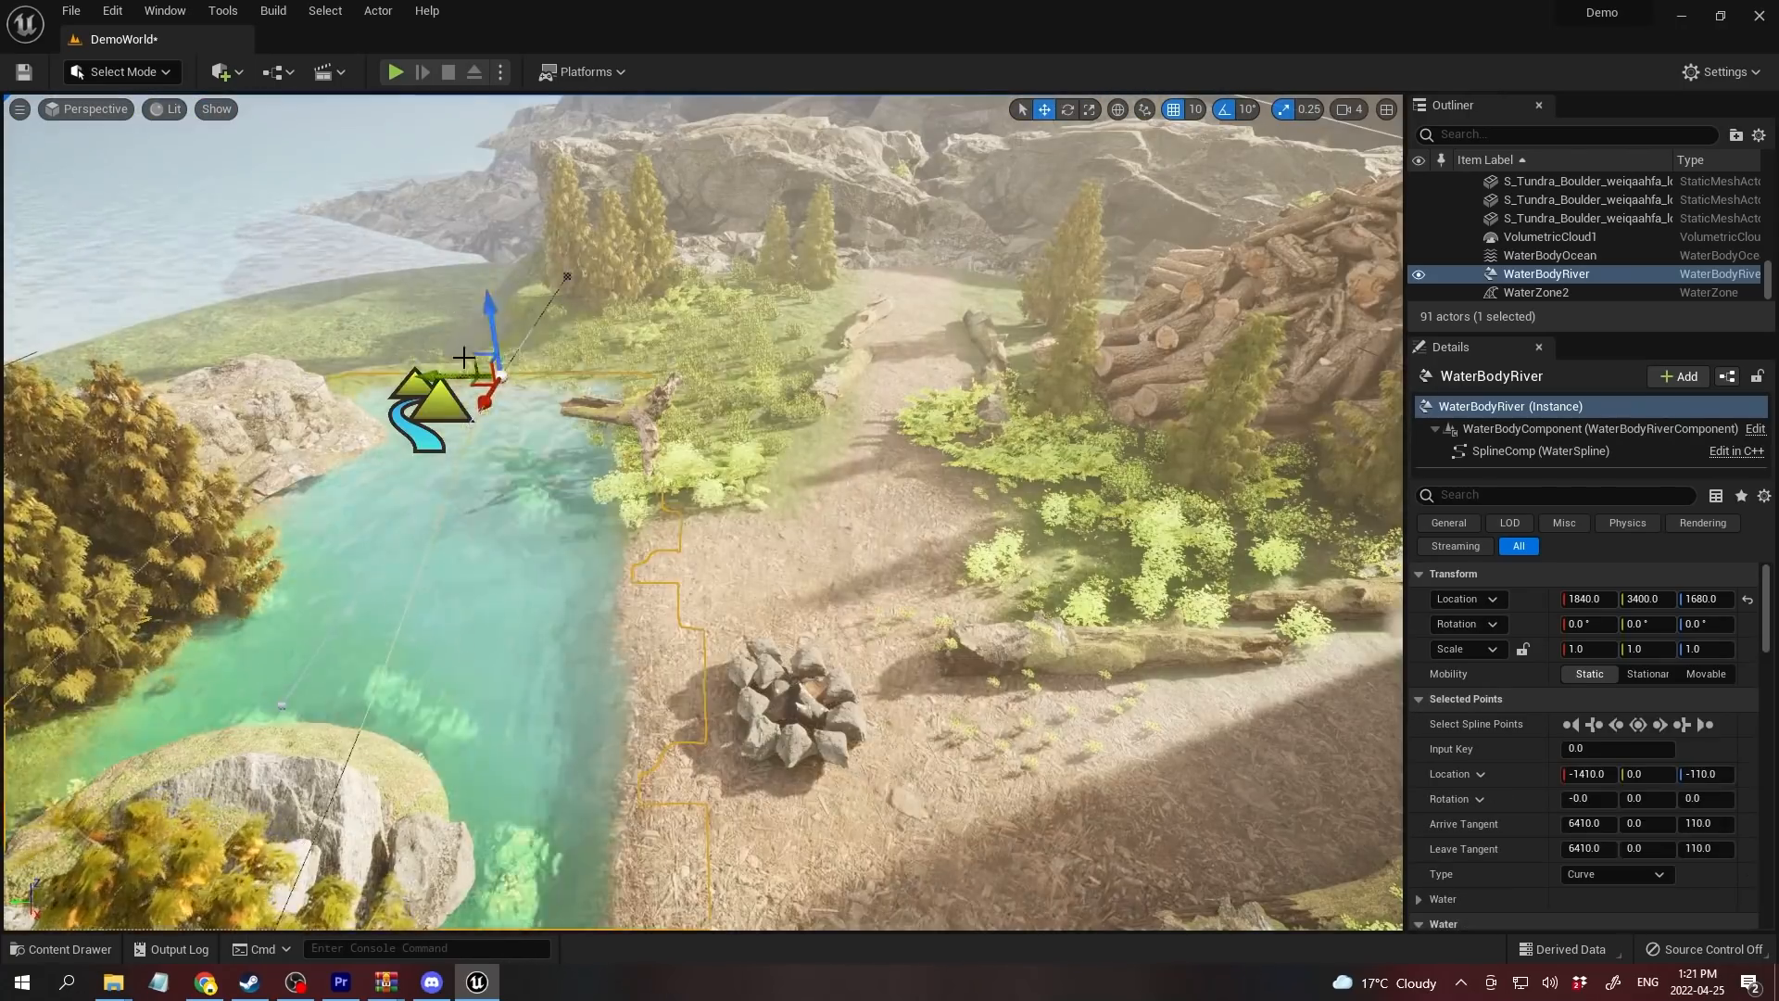
key("e")
left_click_drag(505, 413, 463, 408)
right_click_drag(540, 398, 704, 408)
left_click(820, 459)
key("w")
left_click_drag(753, 455, 493, 433)
left_click_drag(607, 482, 604, 523)
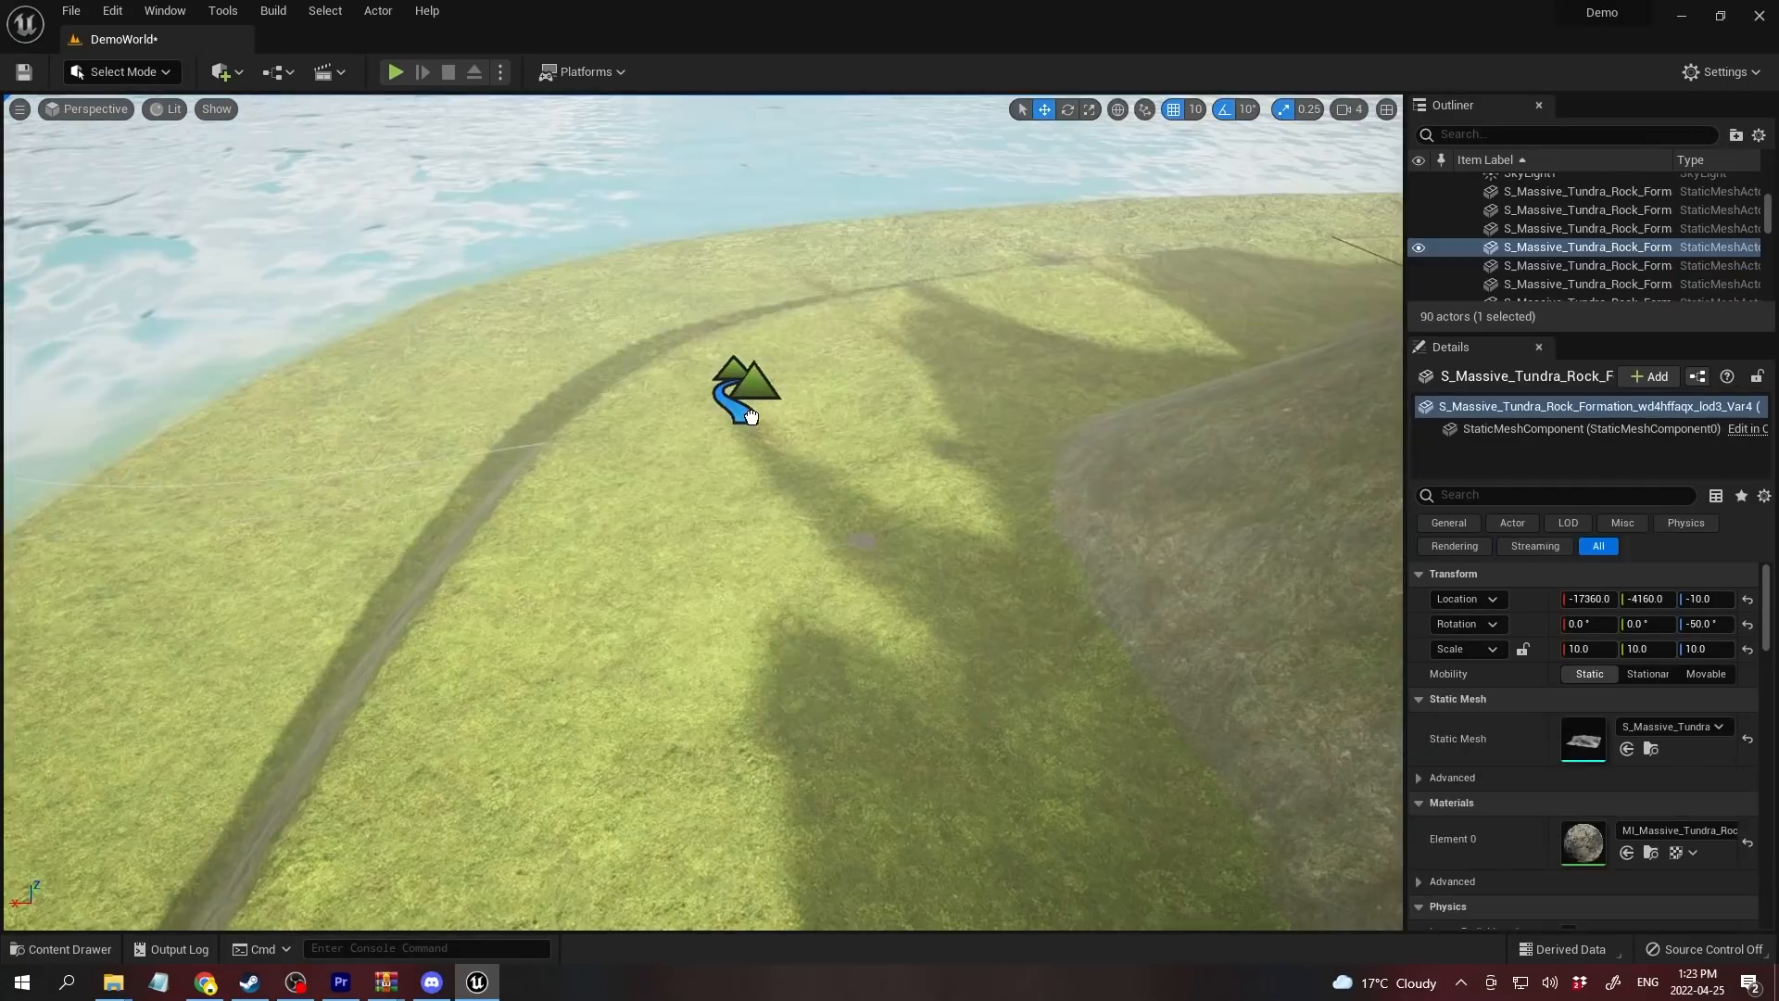
Step: Place a Water Body River on the grassy shore beside the ocean, at about X 9340, Y 6840, Z 60
left_click(750, 418)
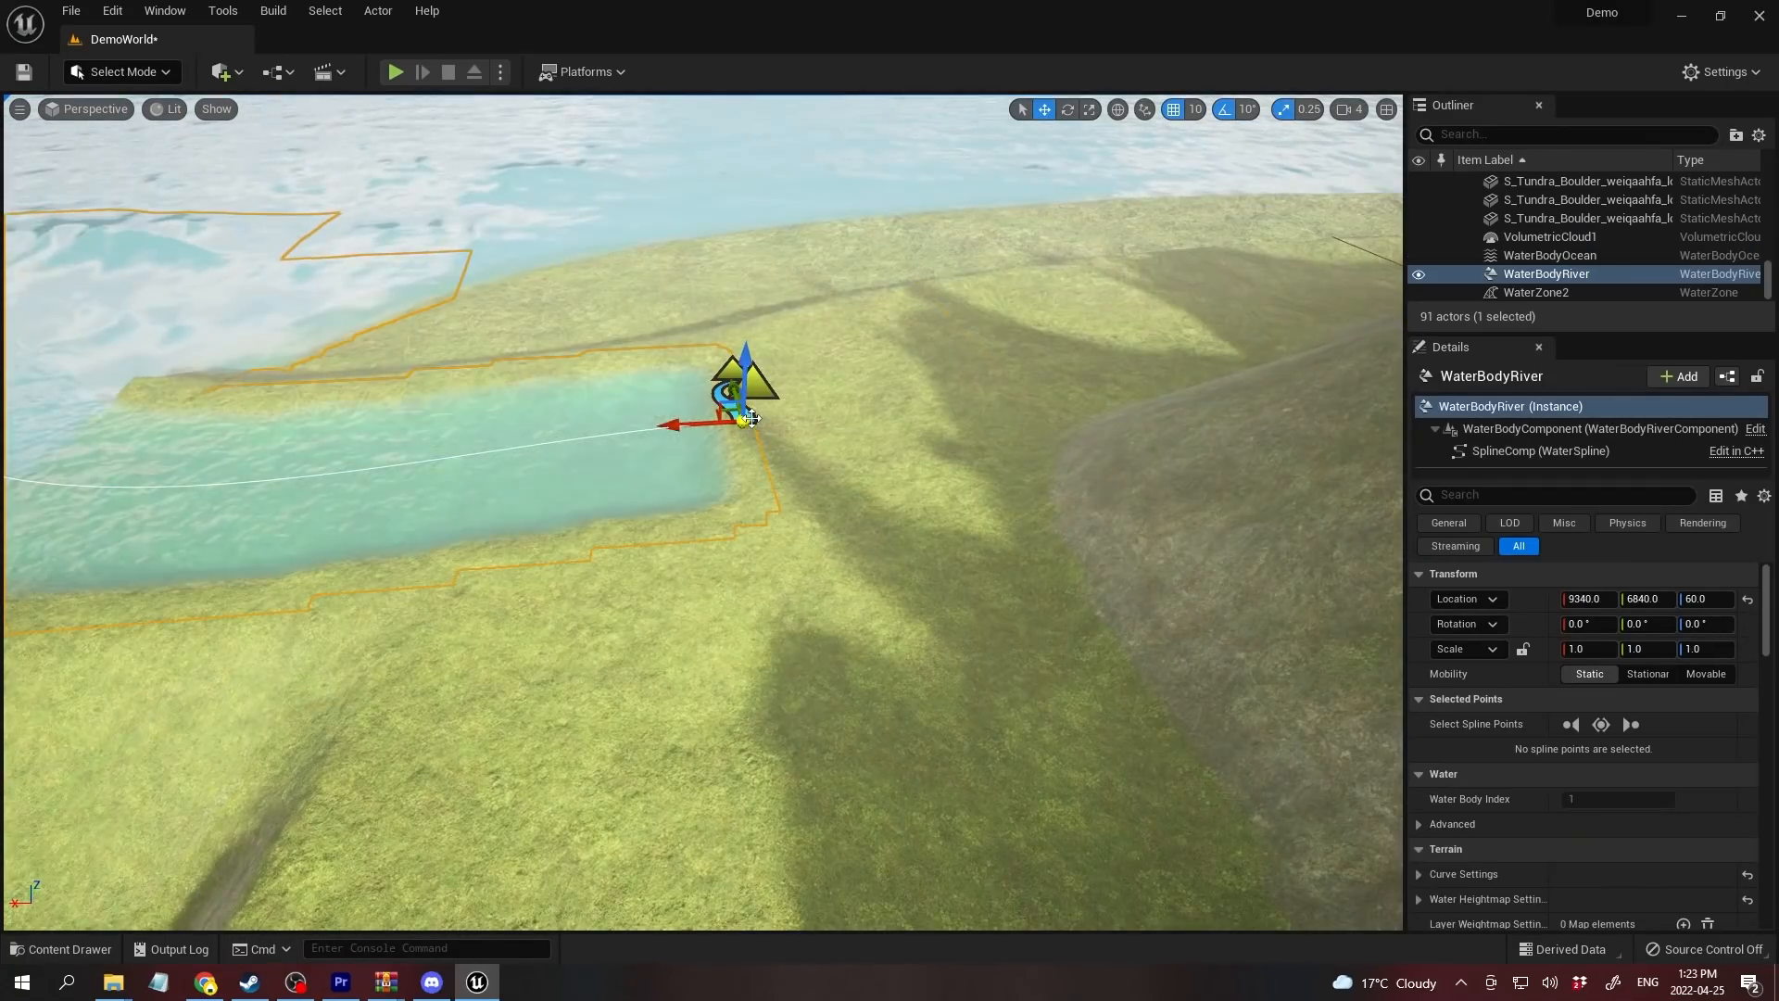
right_click_drag(742, 422, 431, 325)
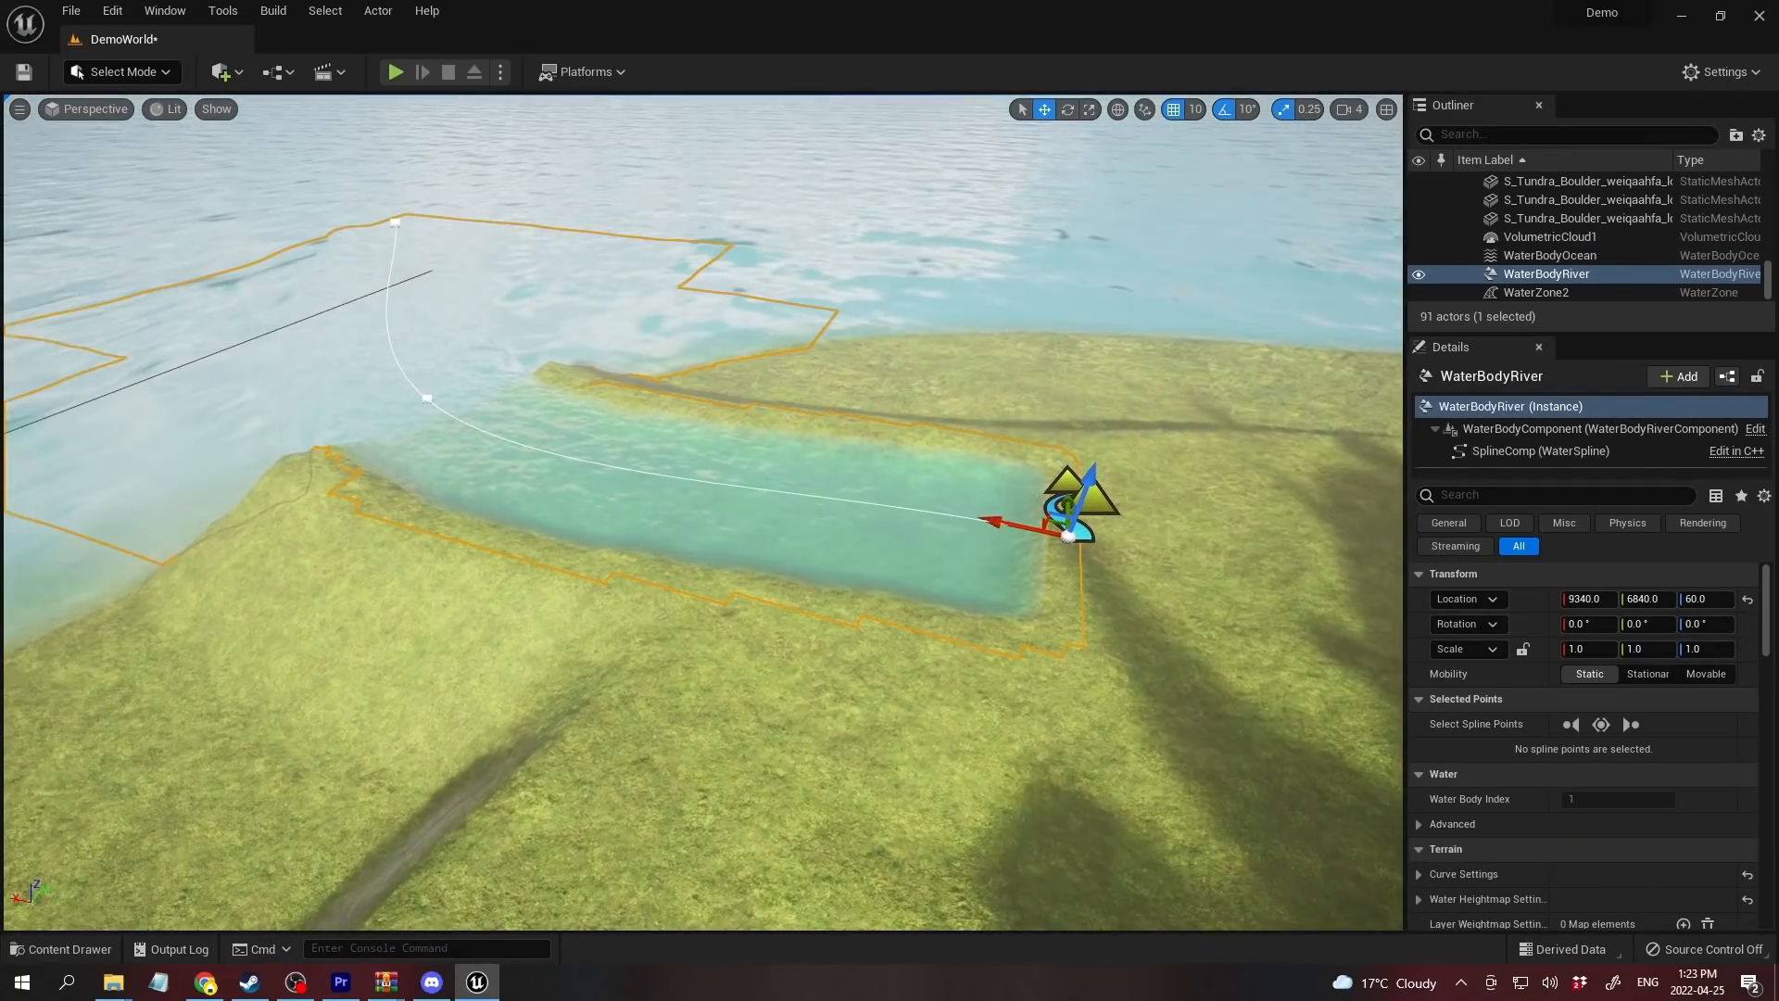
right_click_drag(701, 511, 901, 512)
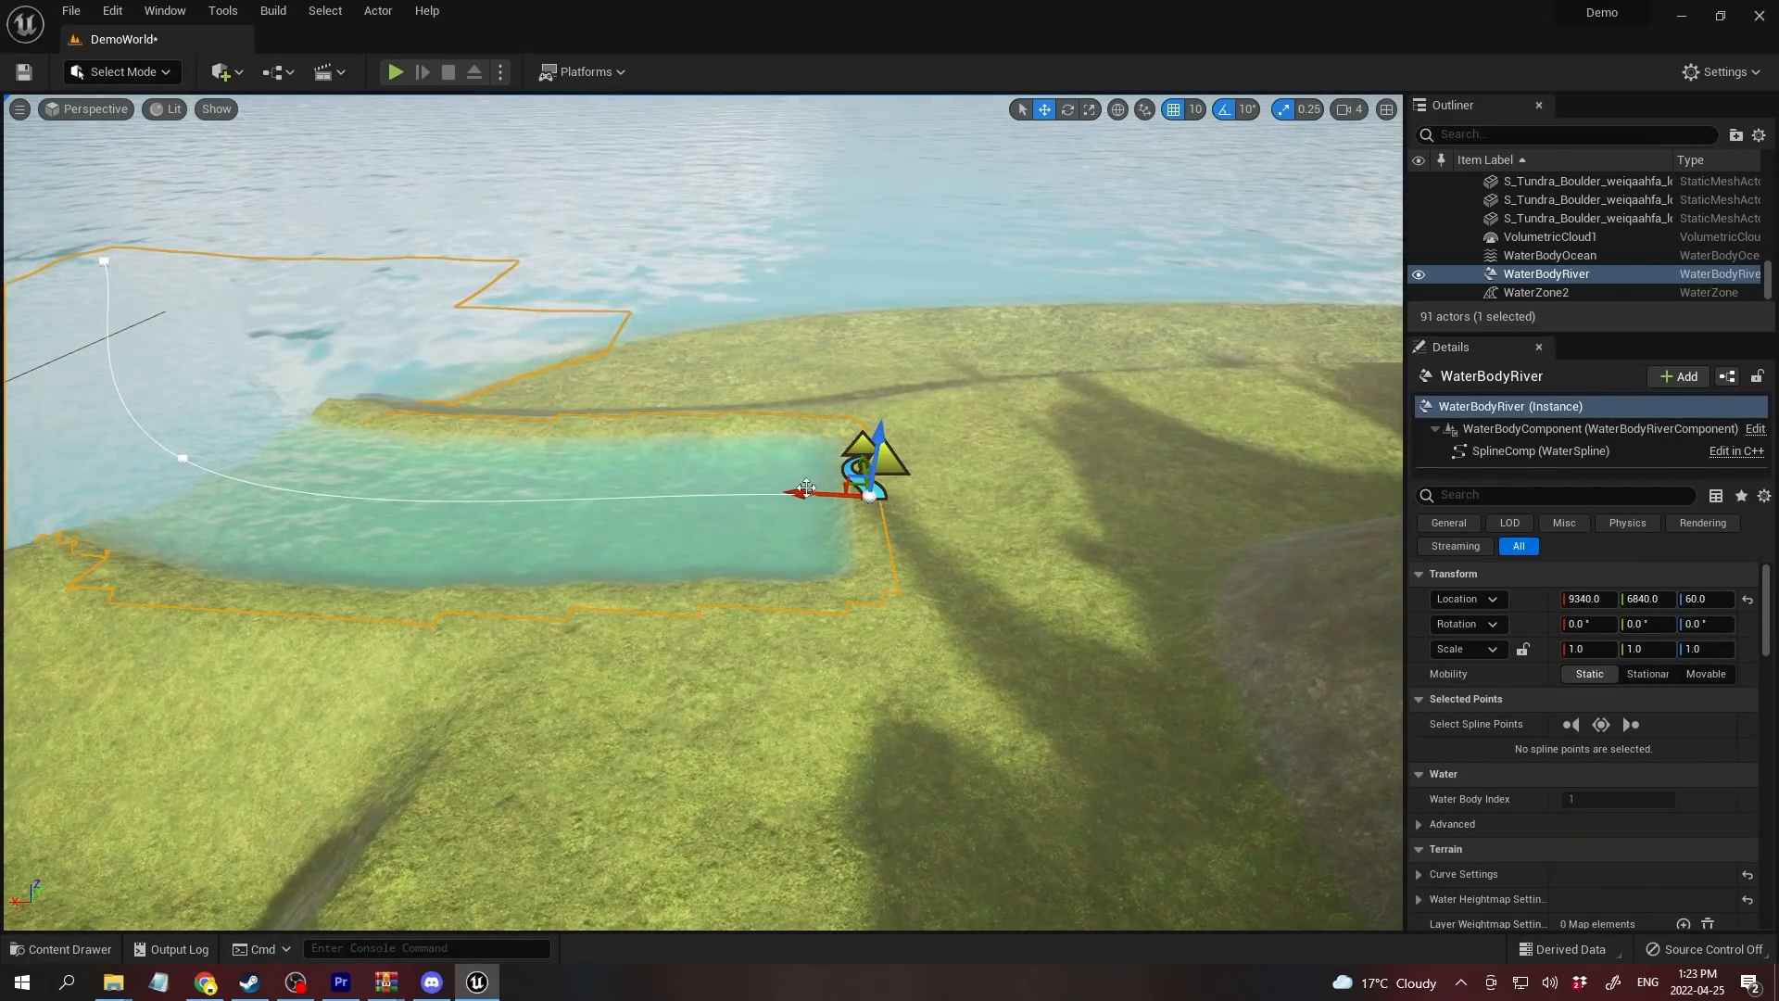